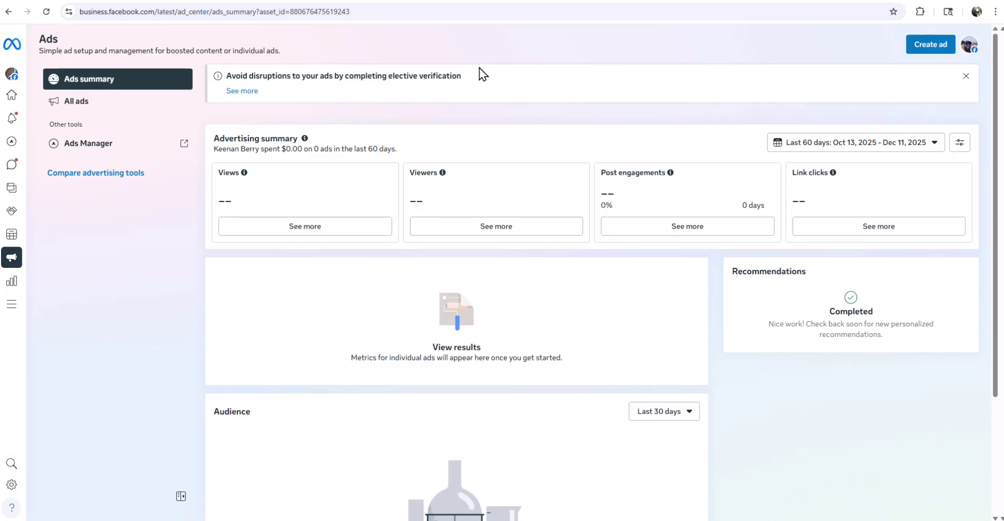
# - Open Meta Business Suite for the Johnson Construction page from the Facebook account menu
pyautogui.click(421, 0)
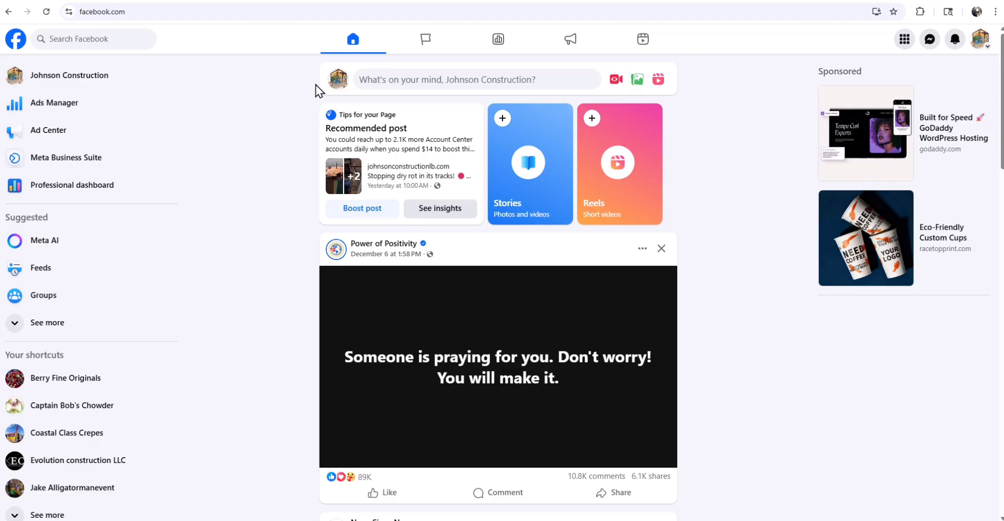
pyautogui.click(978, 42)
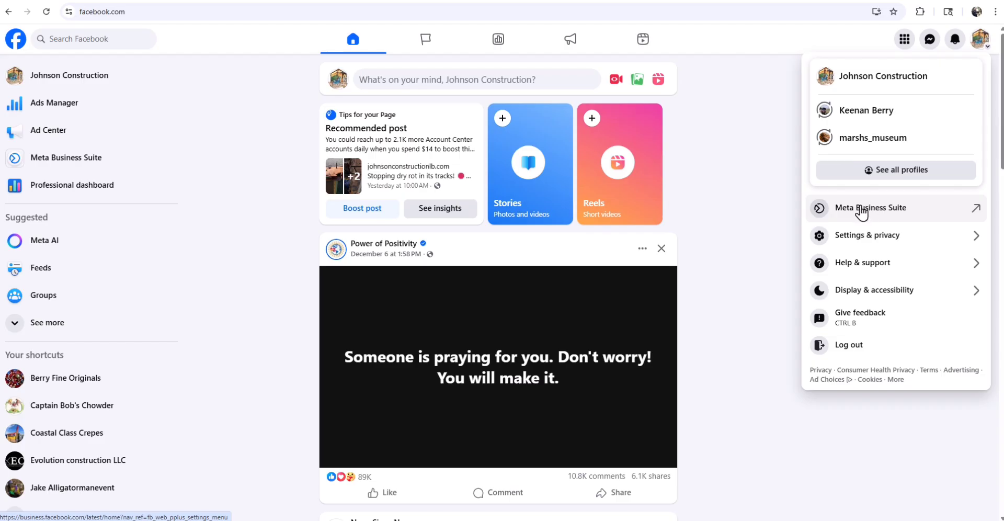
pyautogui.click(895, 209)
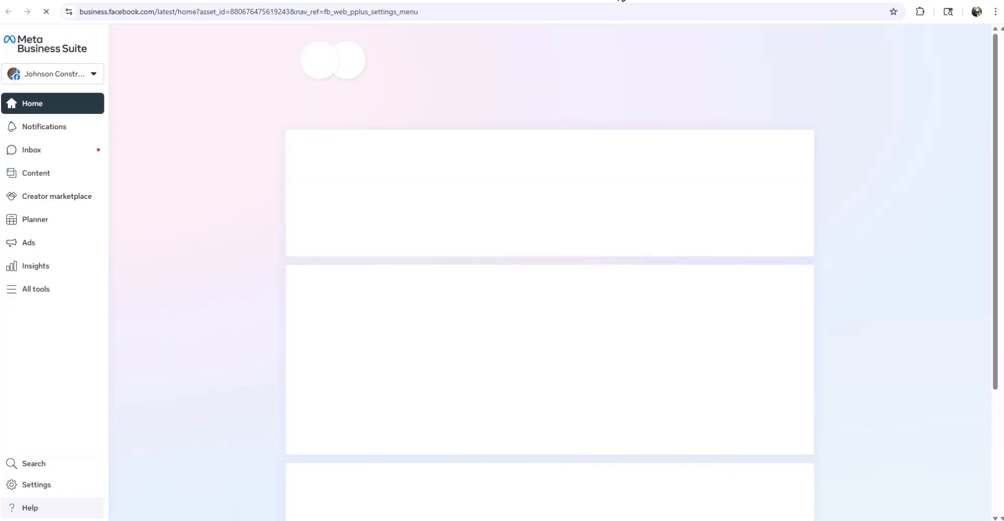
# - Go to the Ads summary page, briefly opening and closing the All tools list
pyautogui.click(616, 0)
pyautogui.click(585, 1)
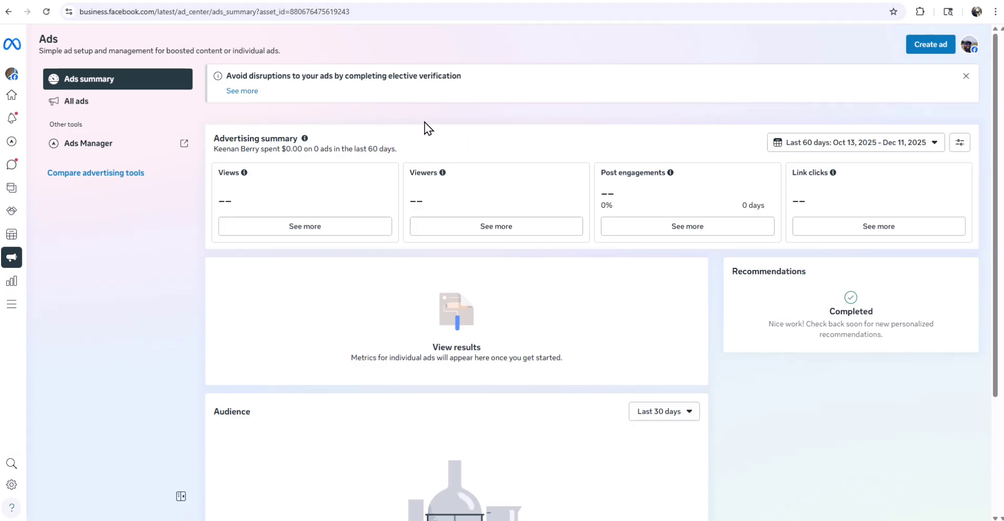
pyautogui.moveTo(19, 99)
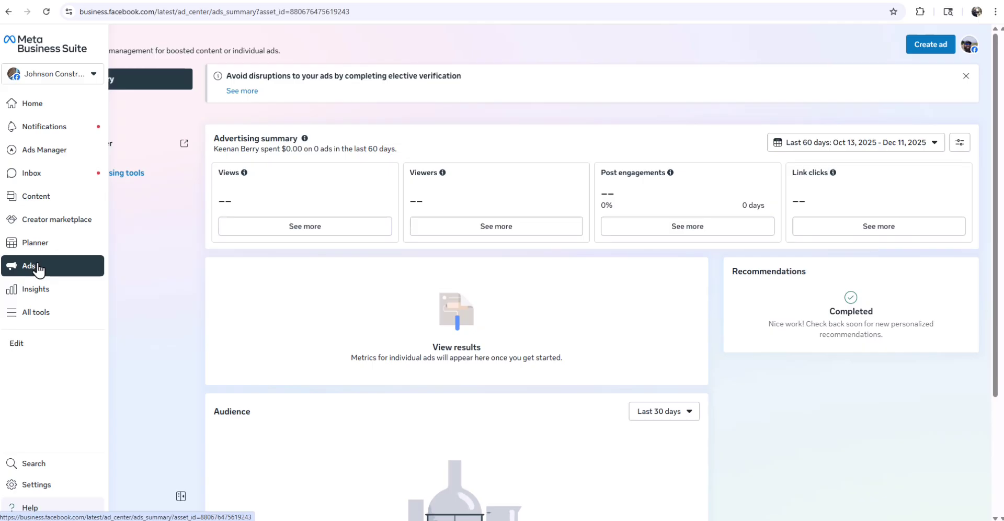
pyautogui.click(21, 314)
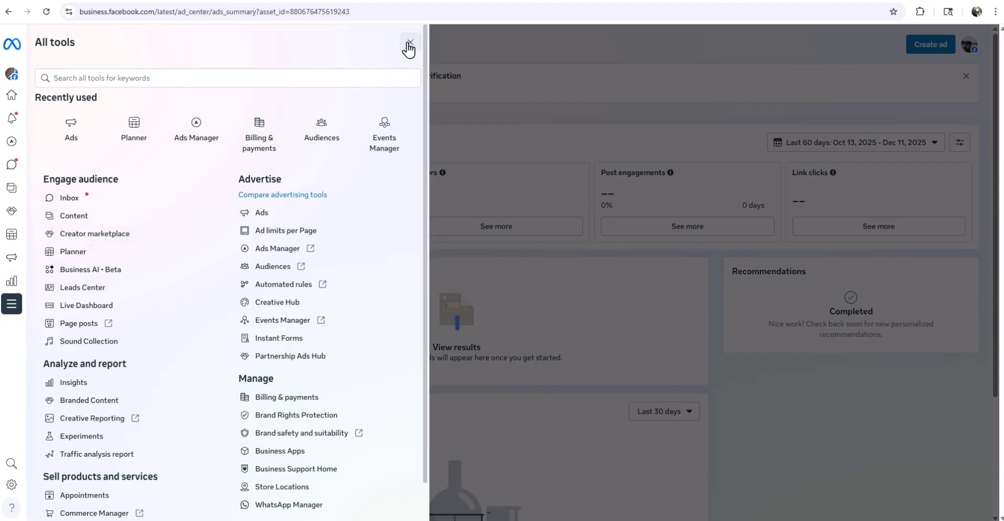
pyautogui.moveTo(15, 262)
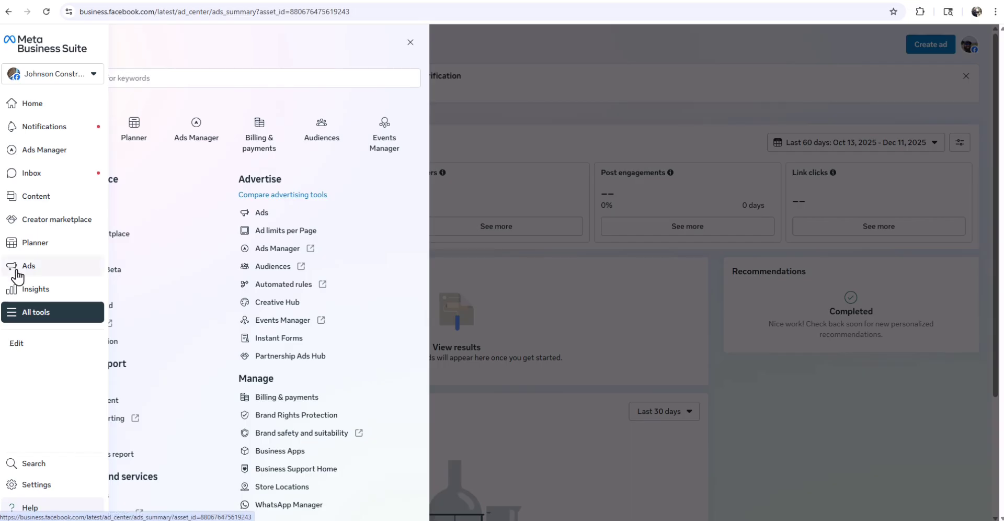
pyautogui.click(410, 43)
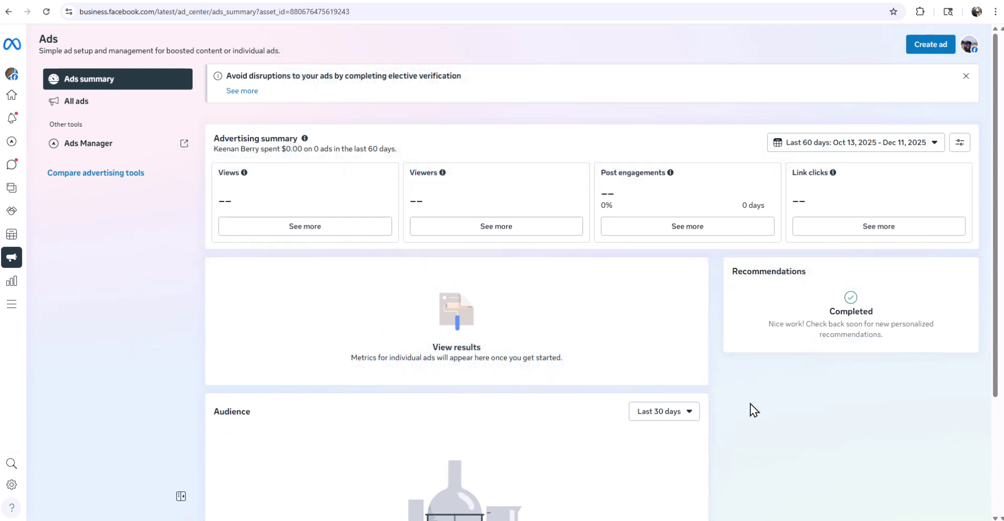
# - Start a new ad with Create ad and browse the available ad goal cards
pyautogui.click(922, 52)
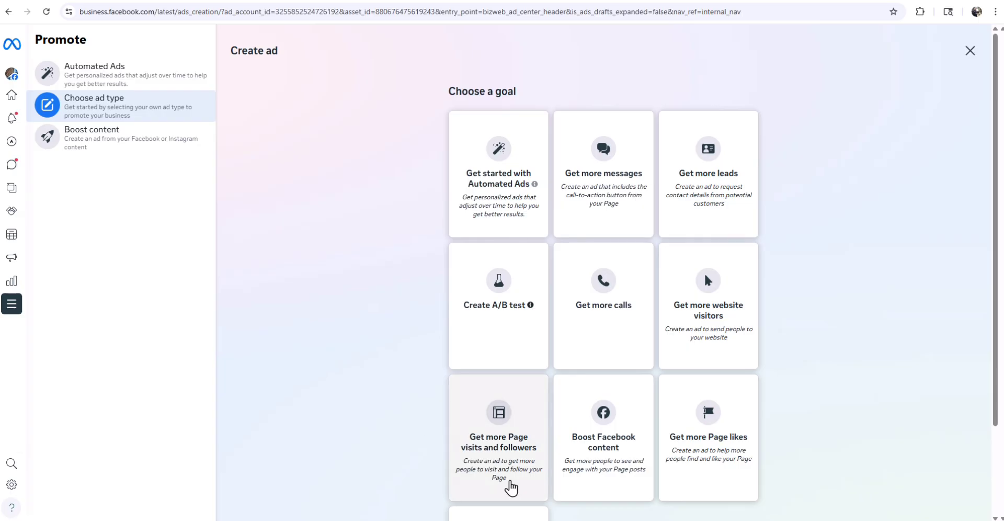
pyautogui.scroll(-1, 800, 257)
pyautogui.scroll(-1, 800, 250)
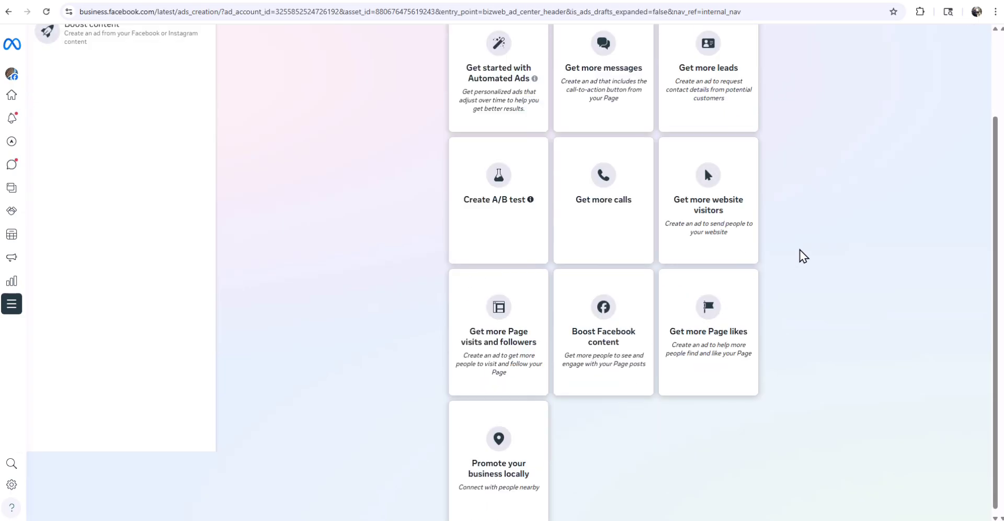
pyautogui.scroll(1, 800, 251)
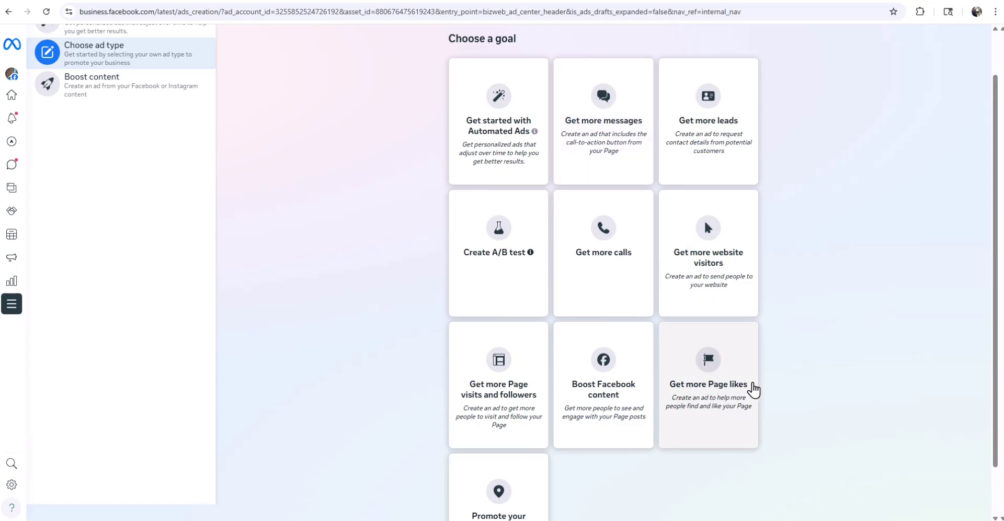
pyautogui.scroll(-1, 796, 359)
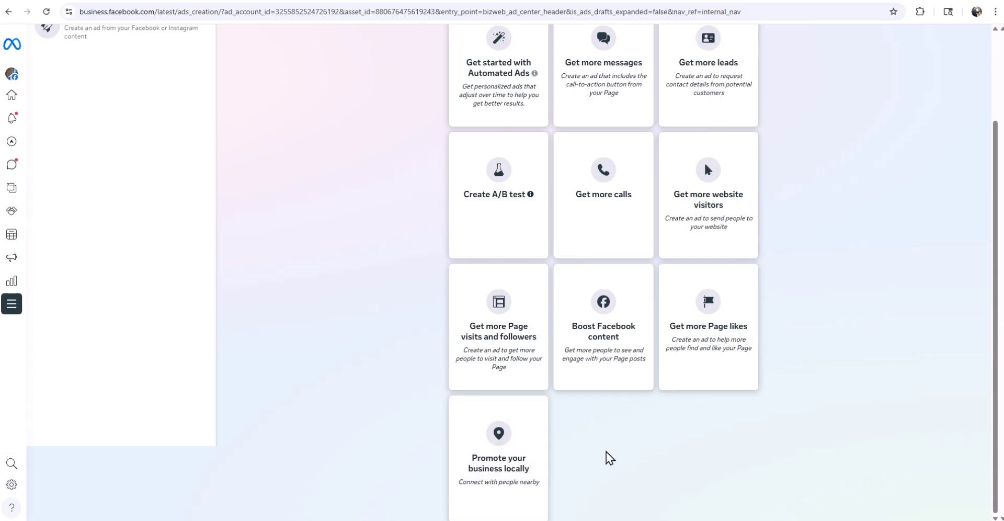
pyautogui.scroll(2, 798, 256)
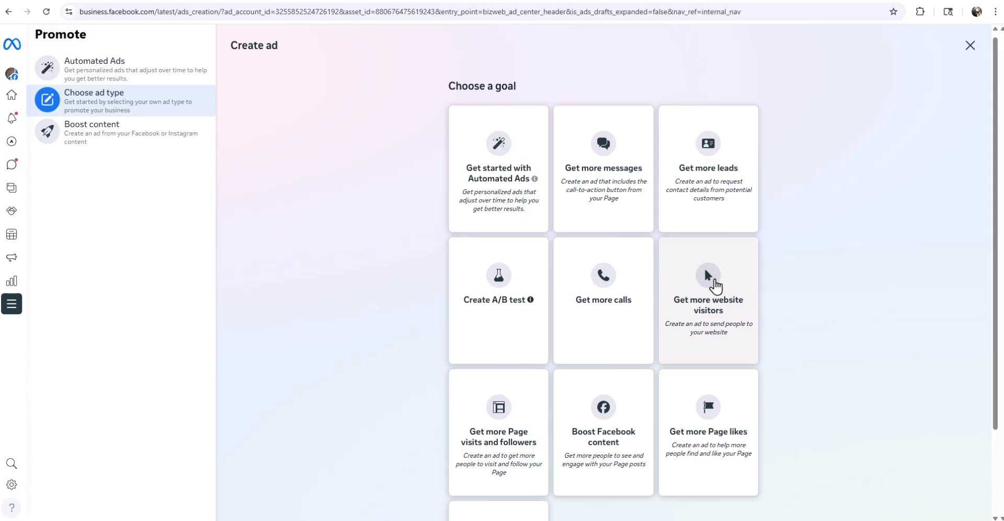
# - Choose Get more website visitors as the ad goal and review the Description text
pyautogui.click(713, 279)
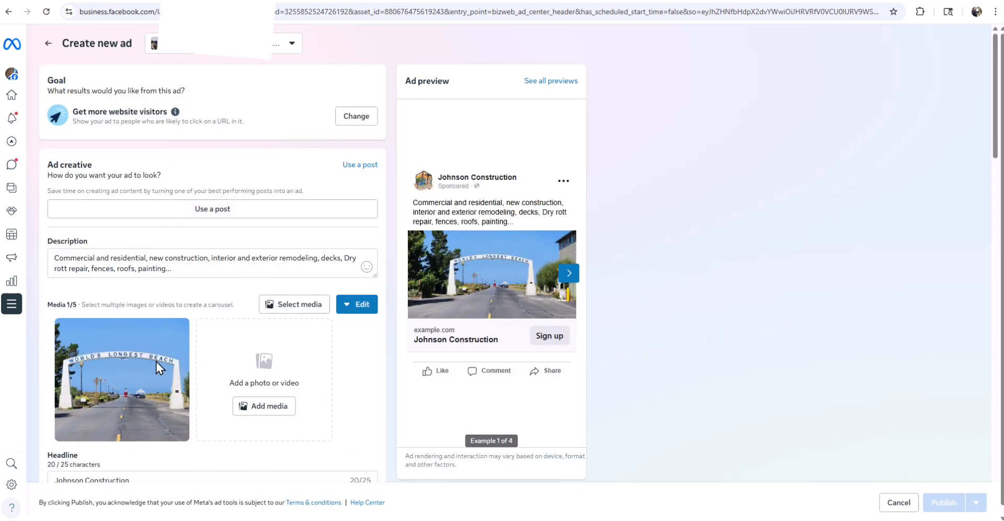
pyautogui.scroll(-1, 181, 402)
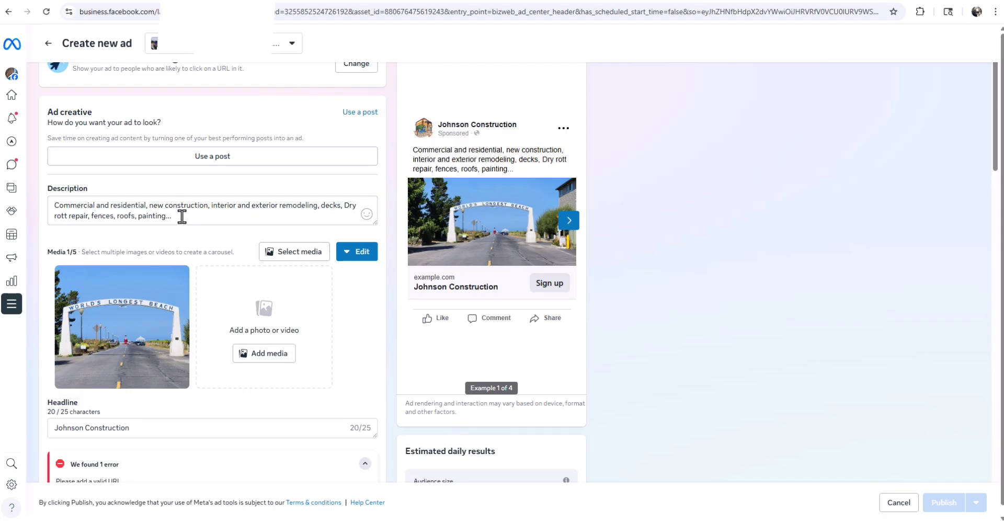
pyautogui.moveTo(181, 216); pyautogui.dragTo(58, 201)
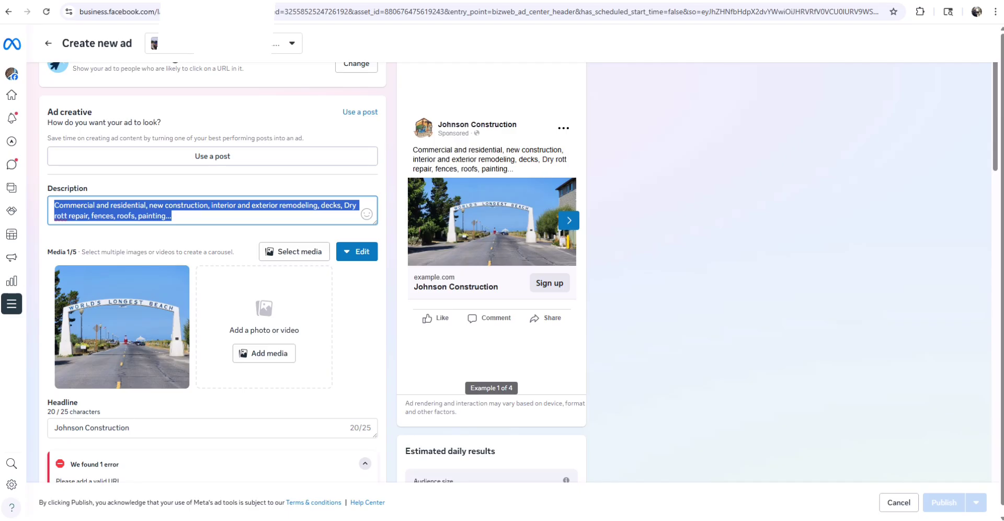
pyautogui.click(194, 520)
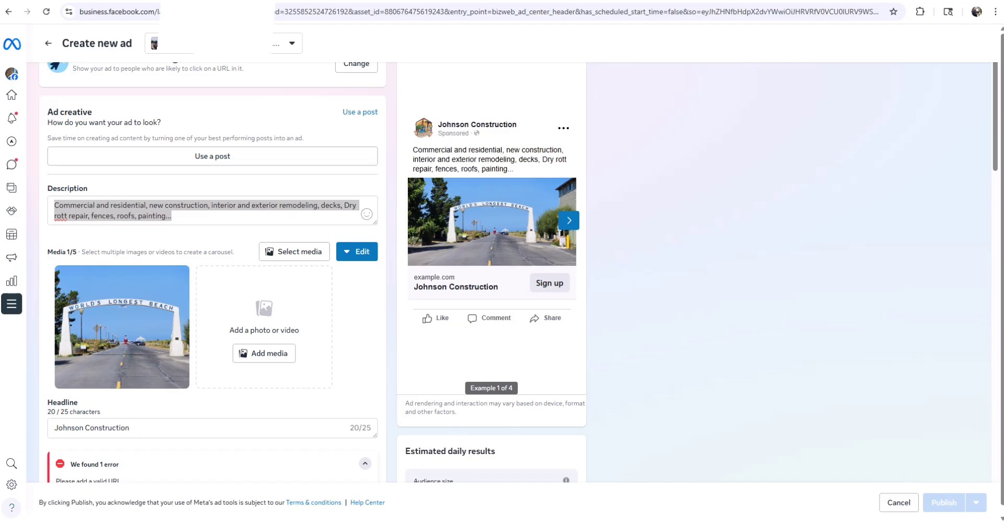
pyautogui.click(687, 0)
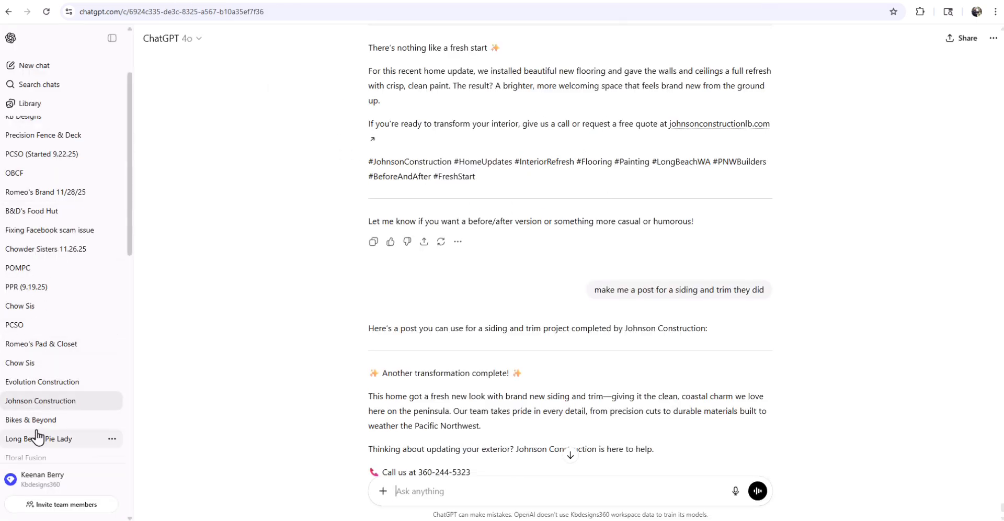
pyautogui.scroll(2, 62, 287)
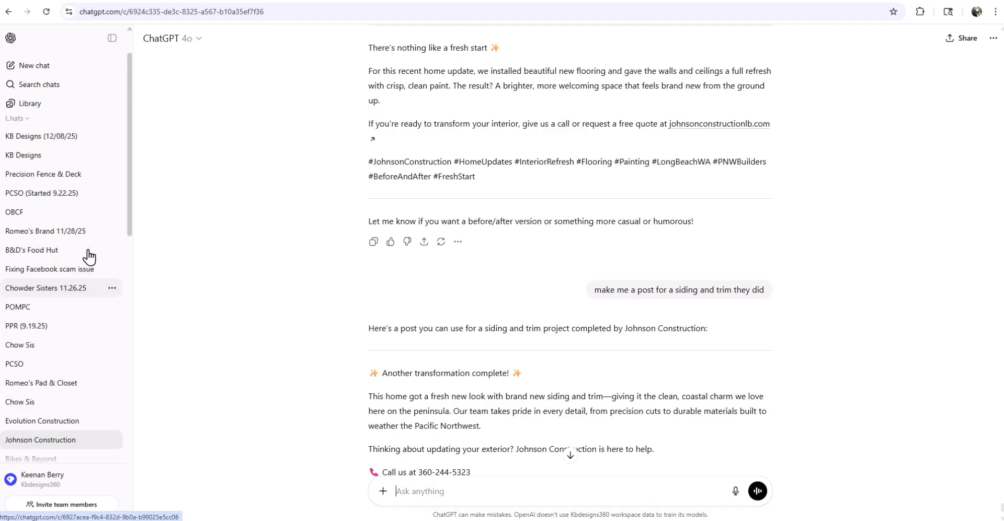
pyautogui.scroll(-4, 73, 329)
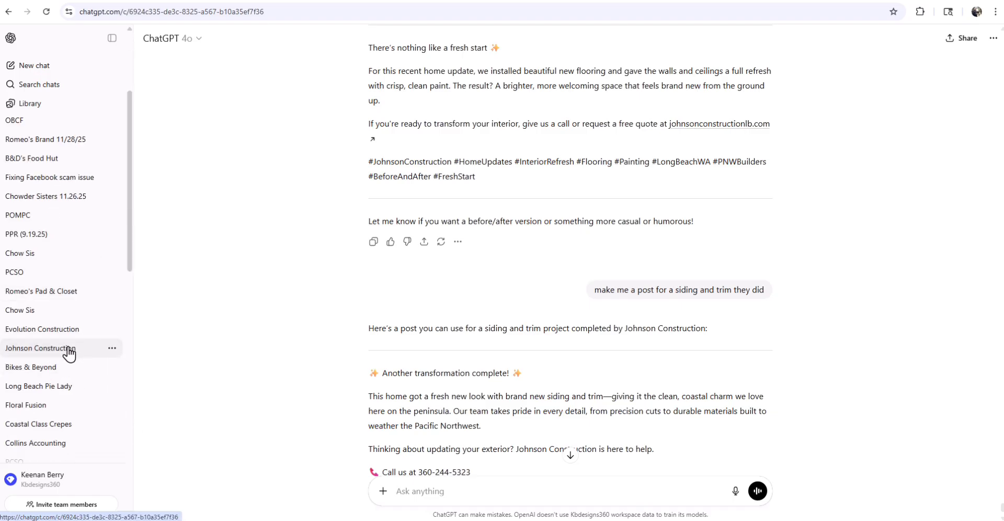
pyautogui.scroll(20, 496, 241)
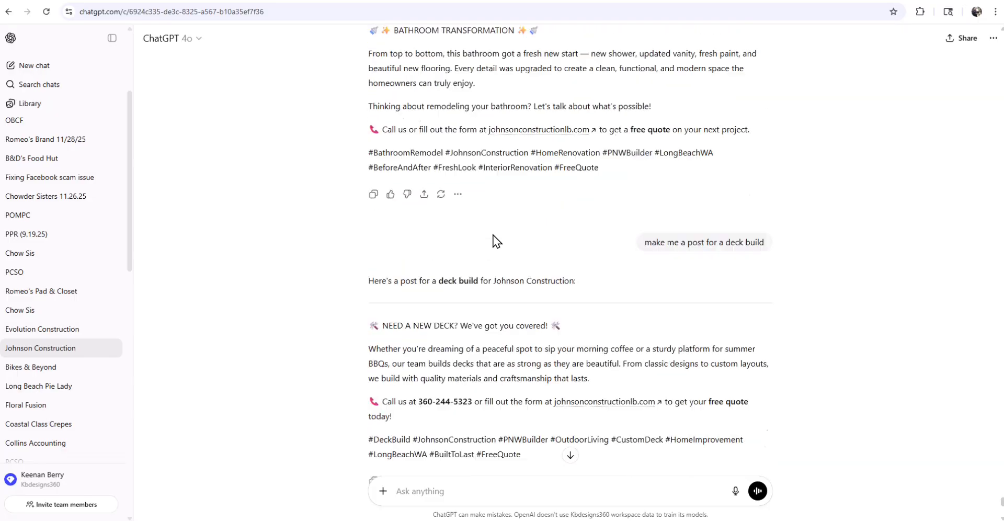
pyautogui.scroll(5, 502, 249)
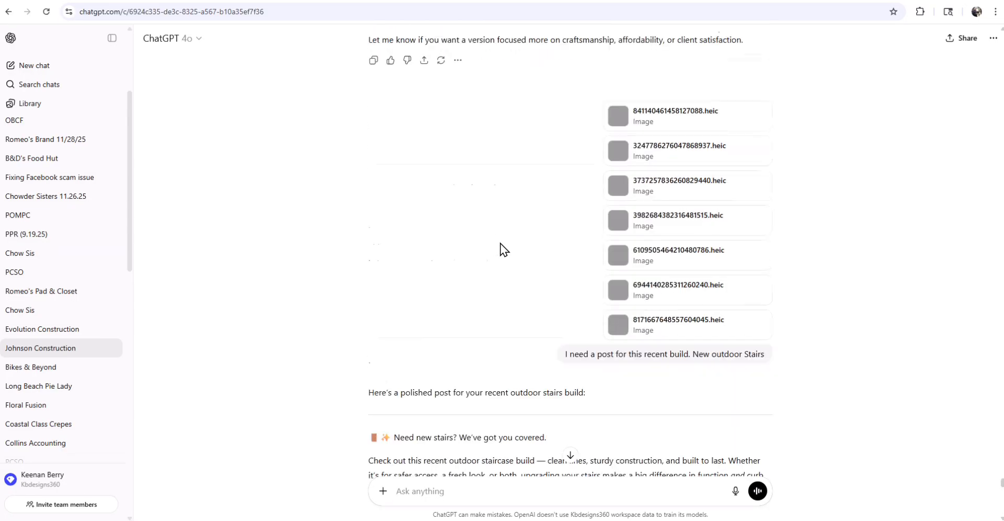
pyautogui.scroll(-15, 511, 247)
pyautogui.scroll(-20, 501, 242)
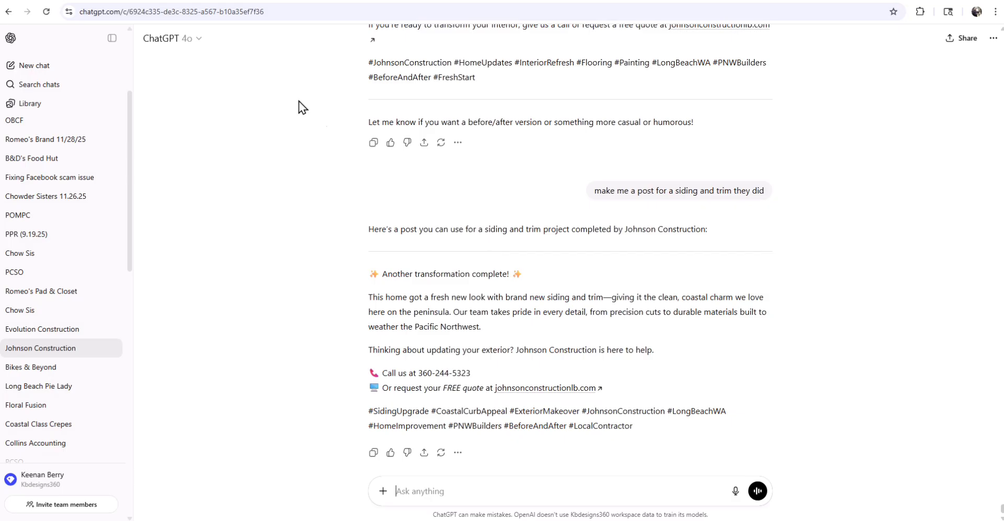
pyautogui.click(198, 47)
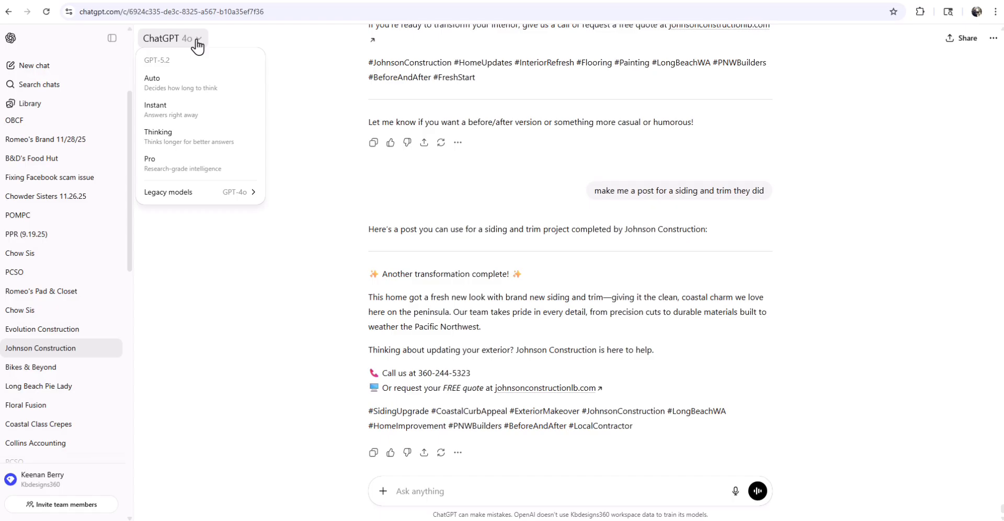
pyautogui.click(295, 86)
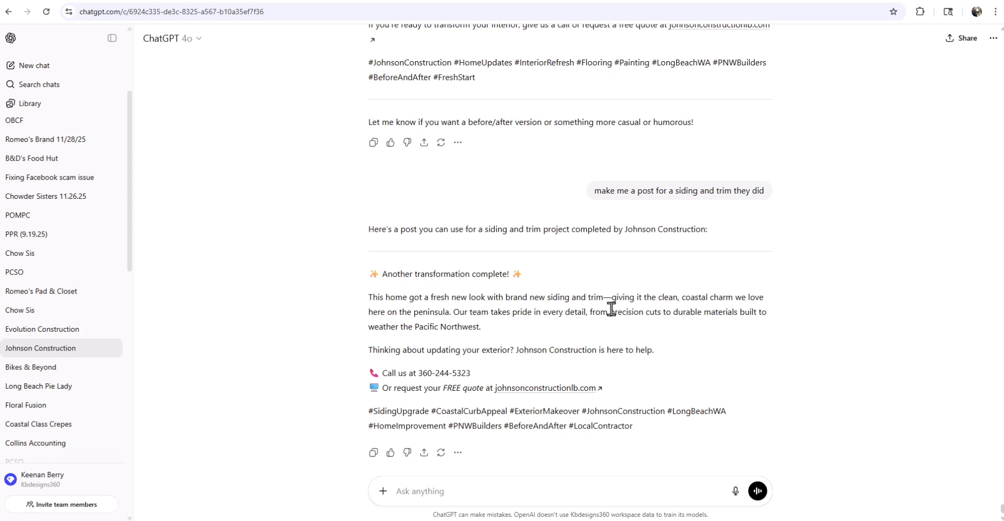
pyautogui.click(477, 494)
pyautogui.scroll(-4, 820, 162)
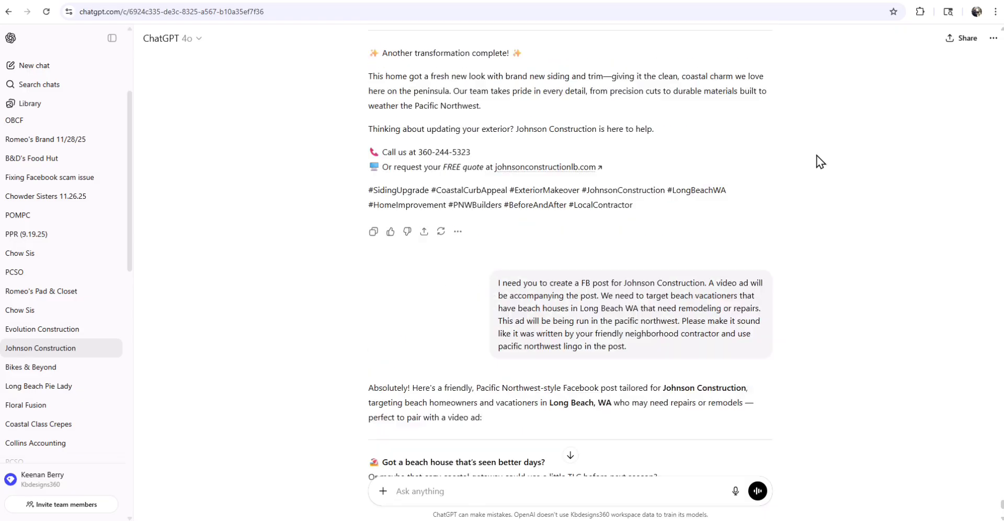
pyautogui.tripleClick(626, 332)
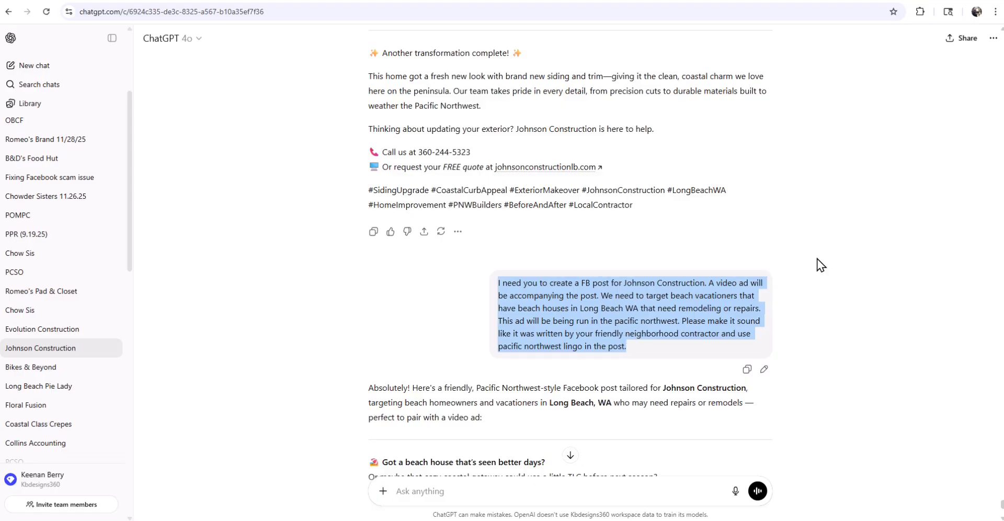
pyautogui.click(859, 263)
pyautogui.scroll(-6, 860, 262)
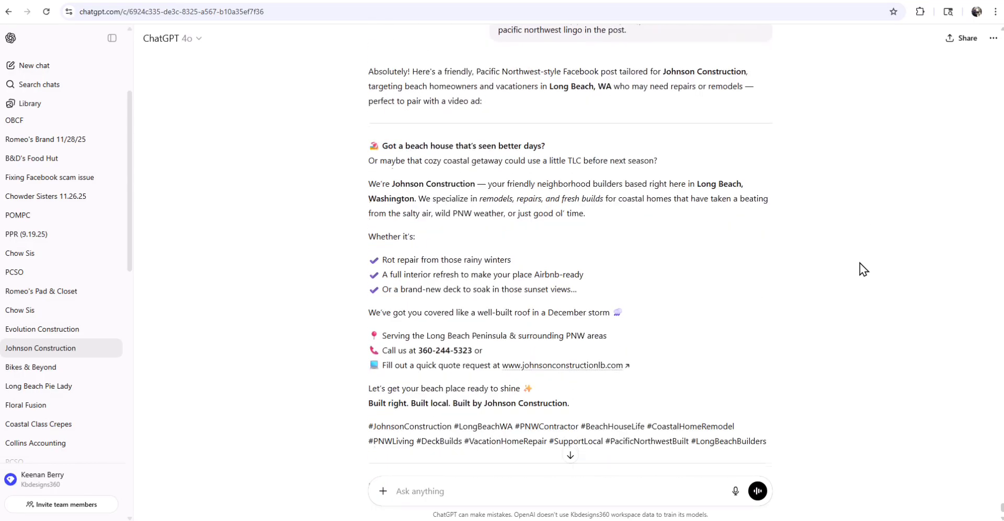
pyautogui.scroll(-1, 860, 262)
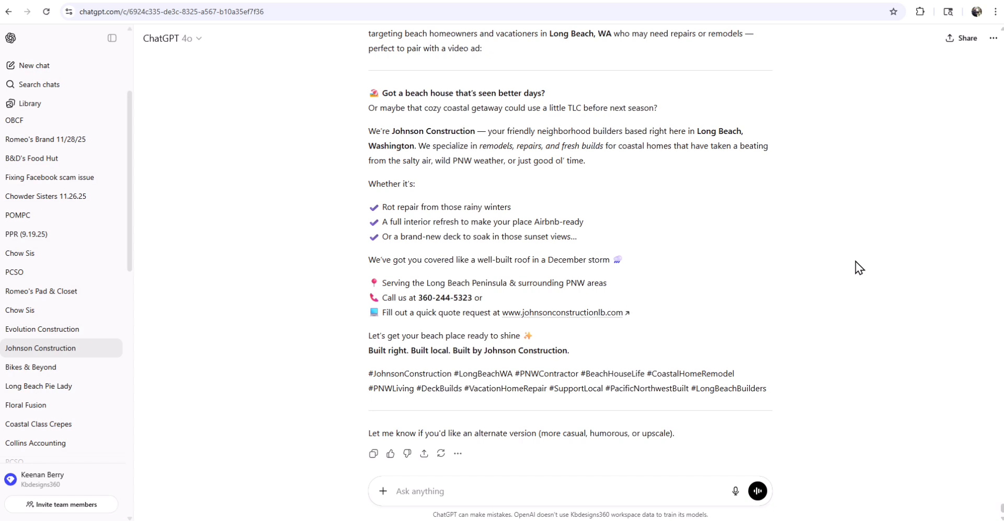
pyautogui.moveTo(369, 90); pyautogui.dragTo(870, 394)
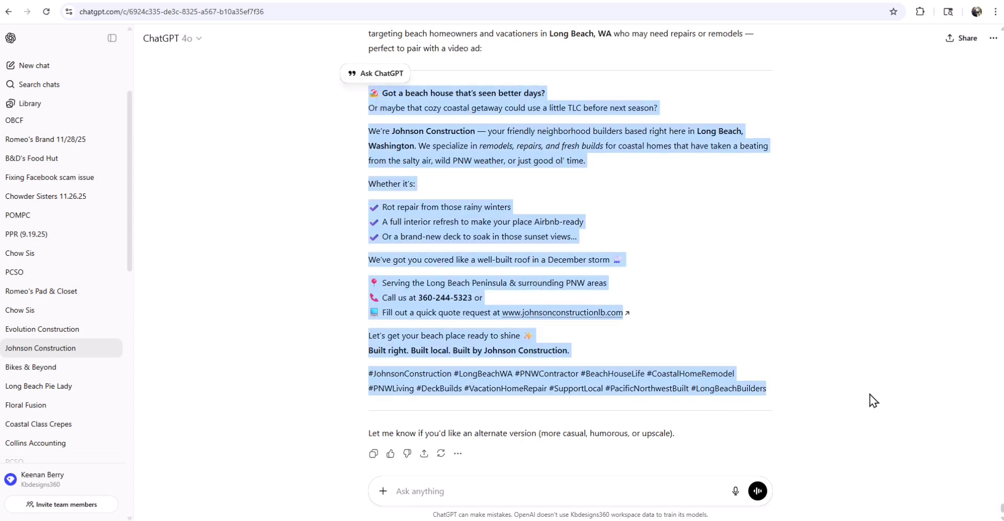
pyautogui.click(870, 394)
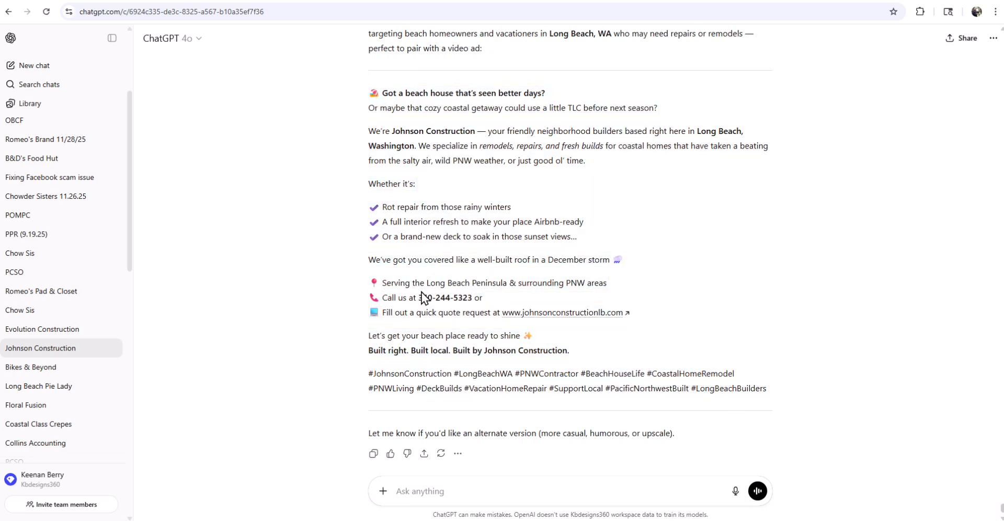
pyautogui.moveTo(418, 297); pyautogui.dragTo(470, 296)
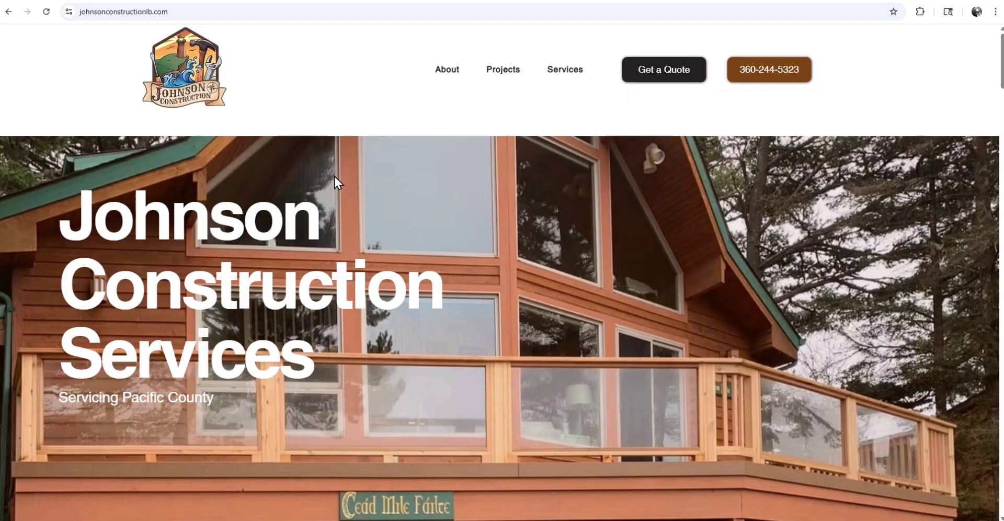
# - Scroll the Johnson Construction homepage from About Us down to the Siding and Trim service
pyautogui.scroll(-10, 745, 255)
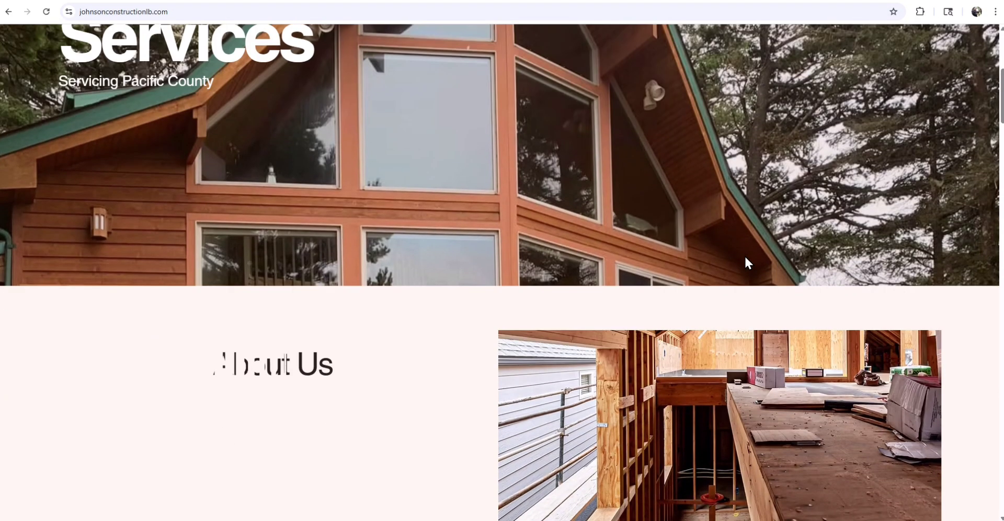
pyautogui.scroll(-6, 745, 256)
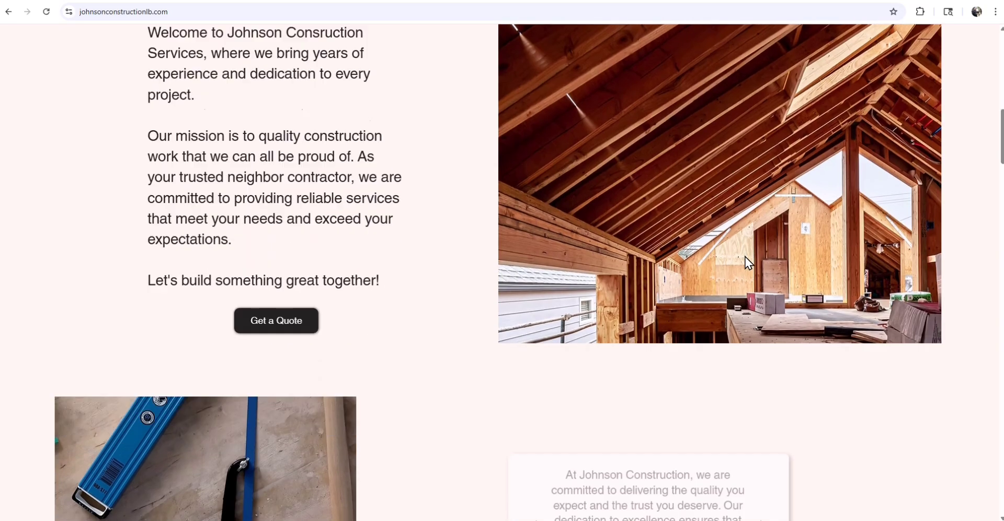
pyautogui.scroll(-9, 745, 256)
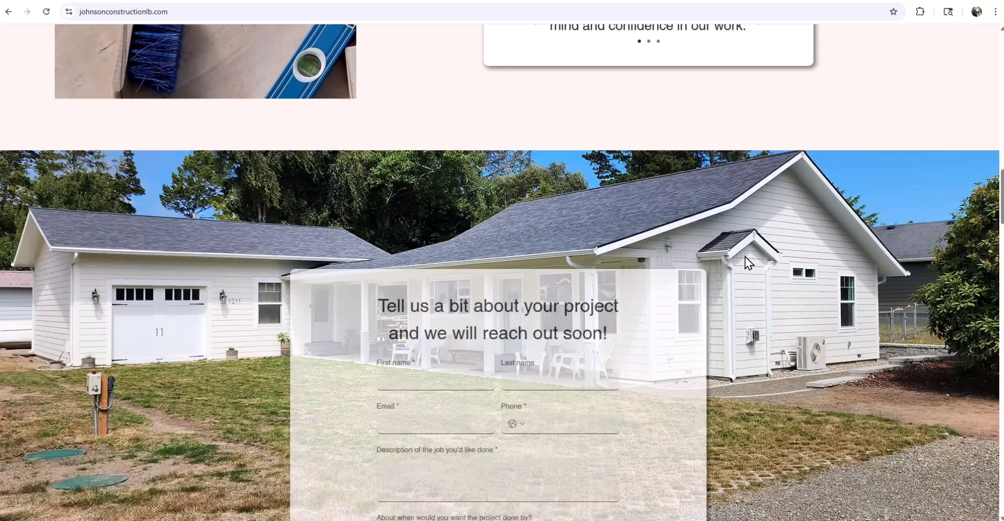
pyautogui.scroll(-8, 746, 256)
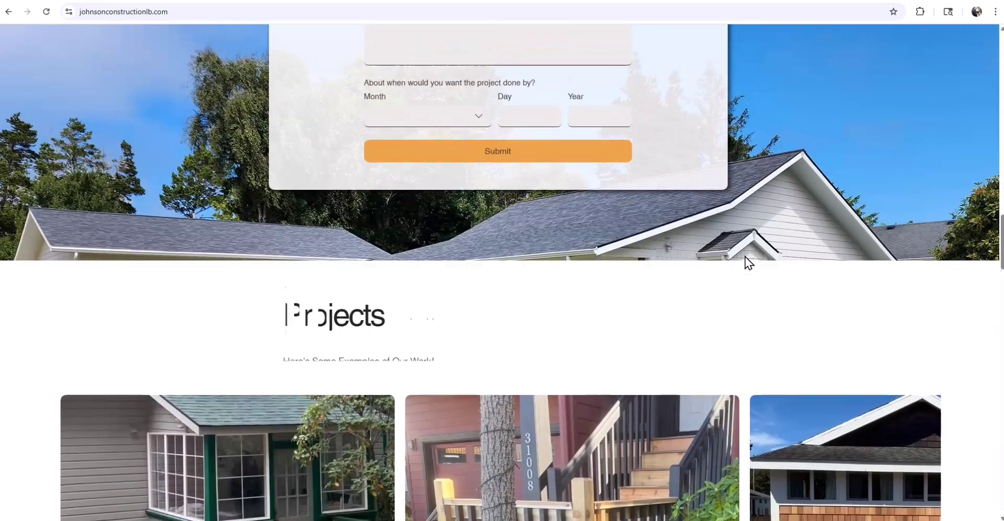
pyautogui.scroll(-3, 749, 263)
pyautogui.scroll(-4, 749, 263)
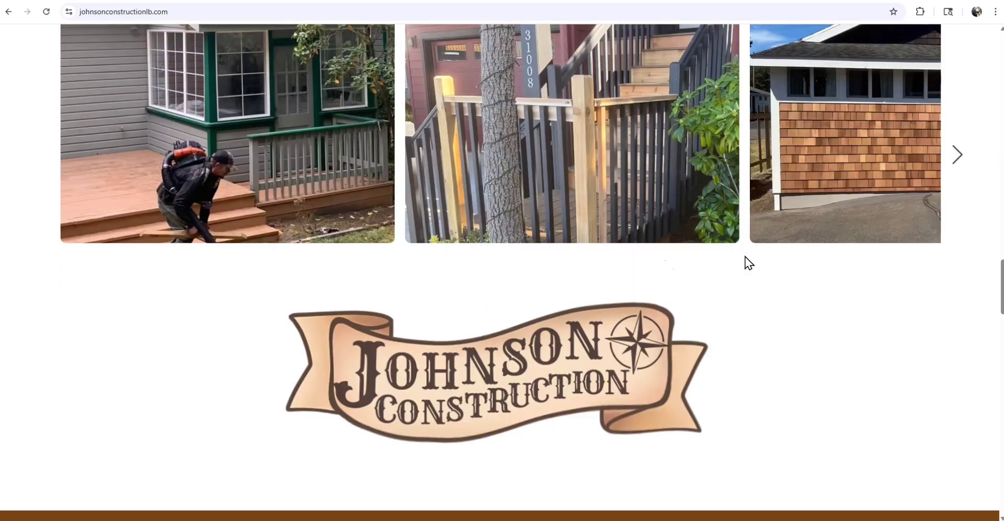
pyautogui.scroll(-8, 749, 263)
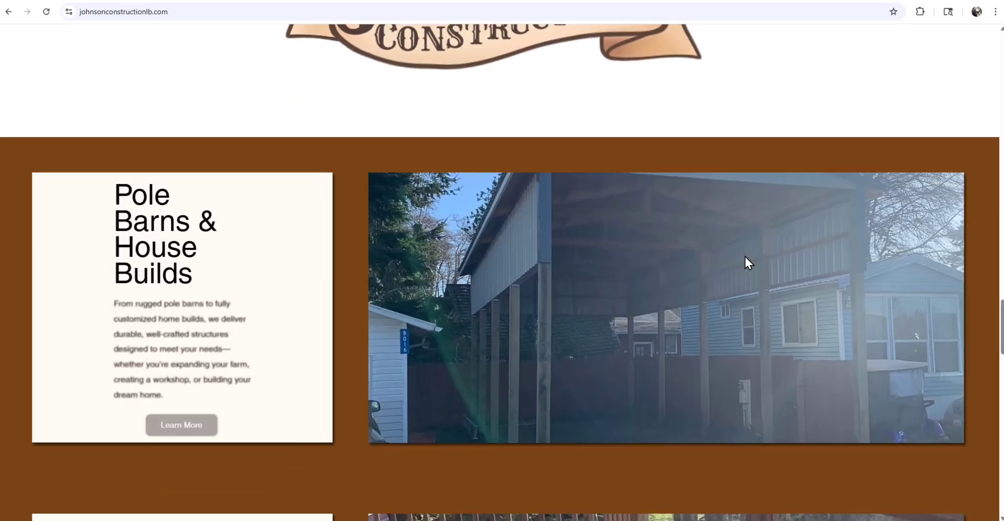
pyautogui.scroll(-8, 746, 256)
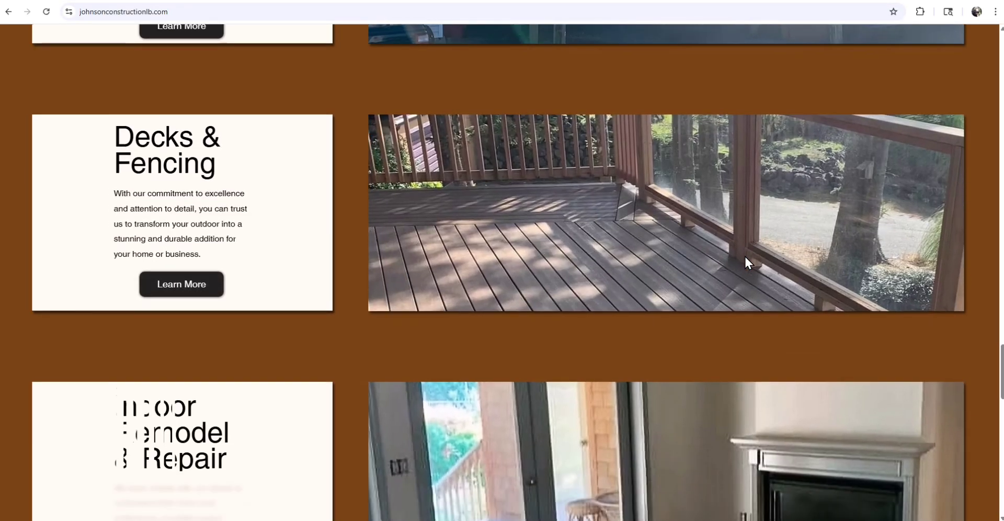
pyautogui.scroll(-10, 745, 255)
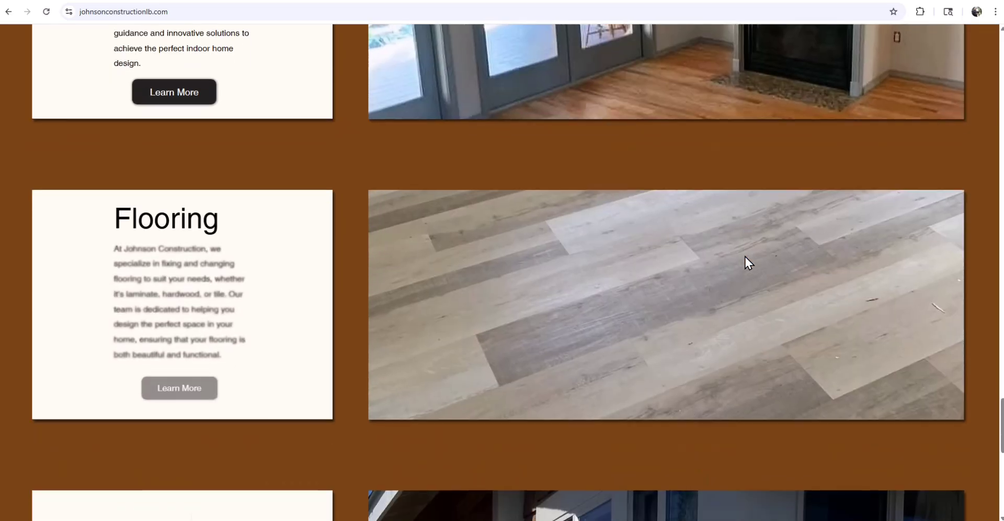
pyautogui.scroll(-2, 745, 256)
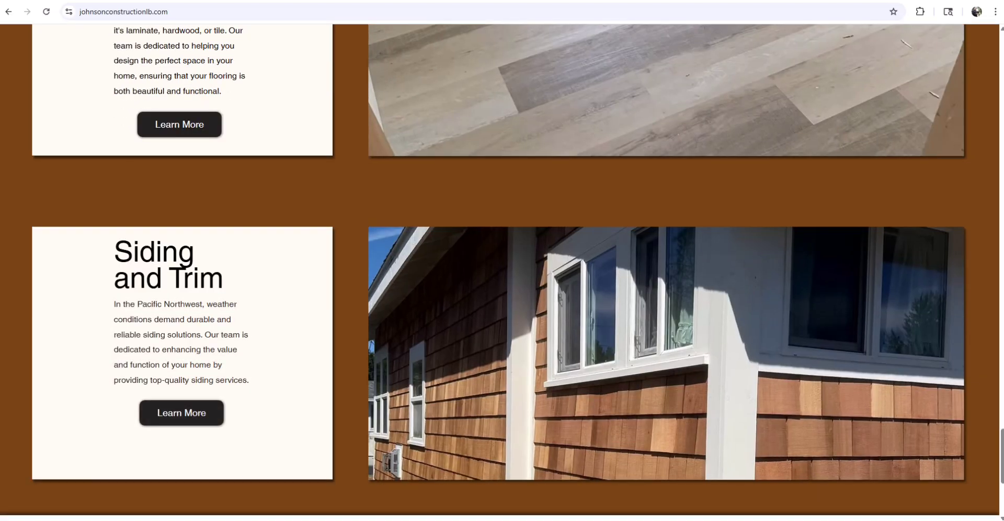
# - Copy the full beach-house ad post from ChatGPT, opening hook through hashtags
pyautogui.hotkey('ctrl', 'Tab')
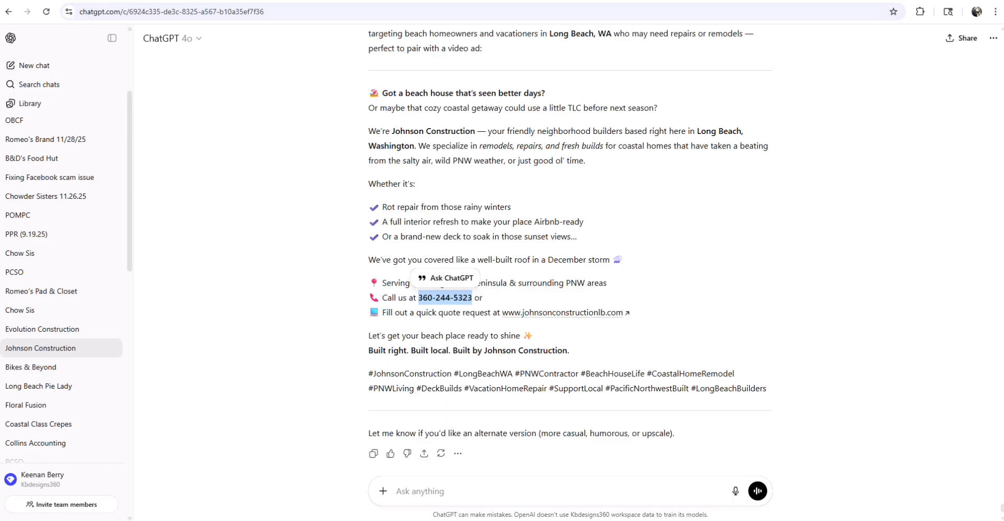
pyautogui.hotkey('alt', 'Tab')
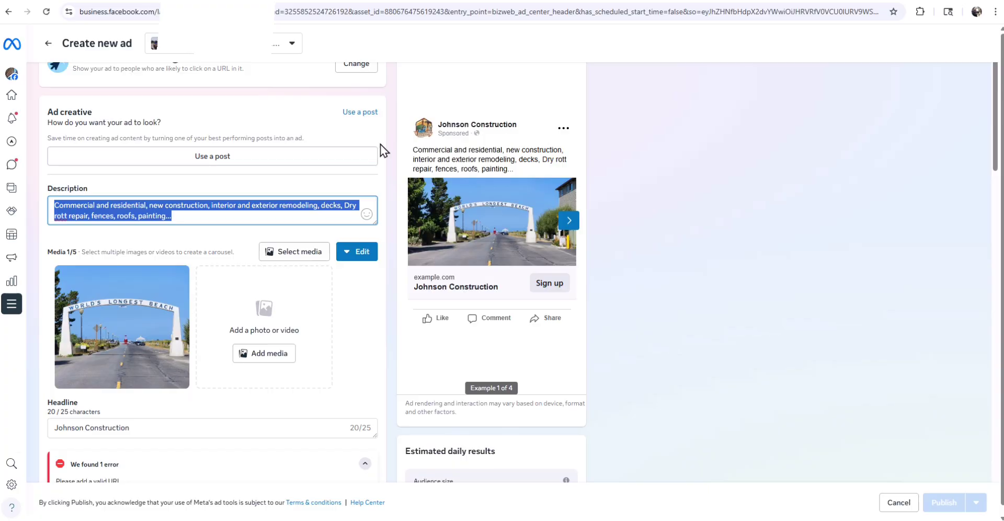
pyautogui.hotkey('alt', 'Tab')
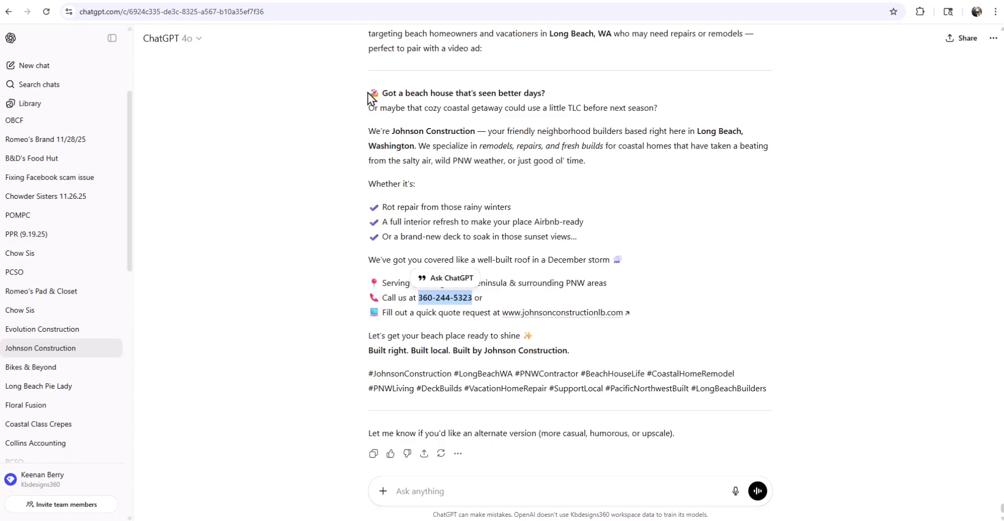
pyautogui.moveTo(369, 94); pyautogui.dragTo(782, 388)
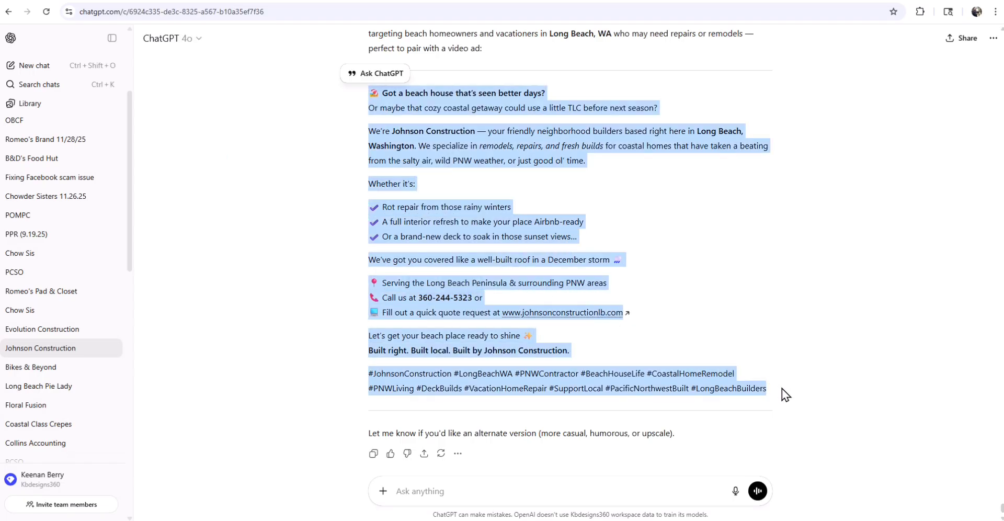
pyautogui.hotkey('ctrl', 'c')
pyautogui.hotkey('alt', 'Tab')
# - Replace the ad description with the pasted ChatGPT beach-house post, including hashtags
pyautogui.click(140, 211)
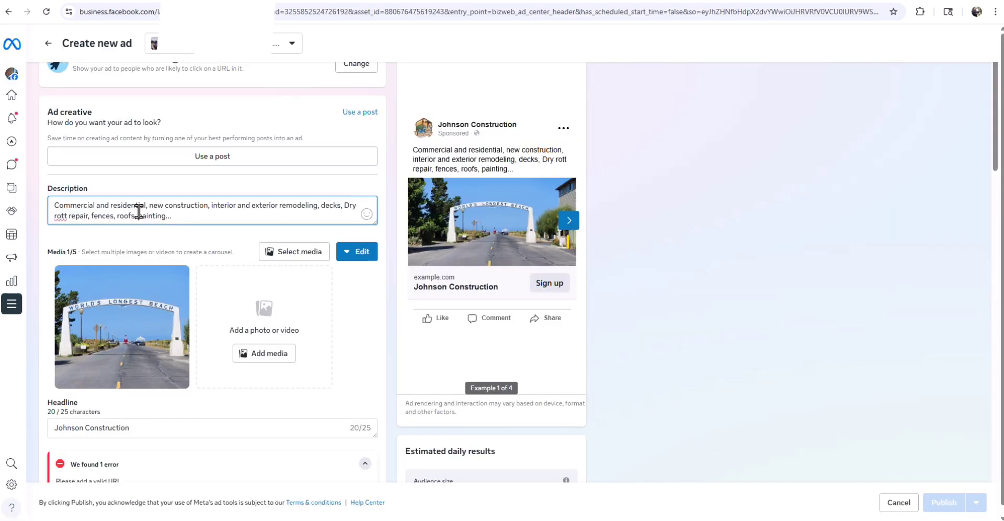
pyautogui.hotkey('ctrl', 'a')
pyautogui.hotkey('ctrl', 'v')
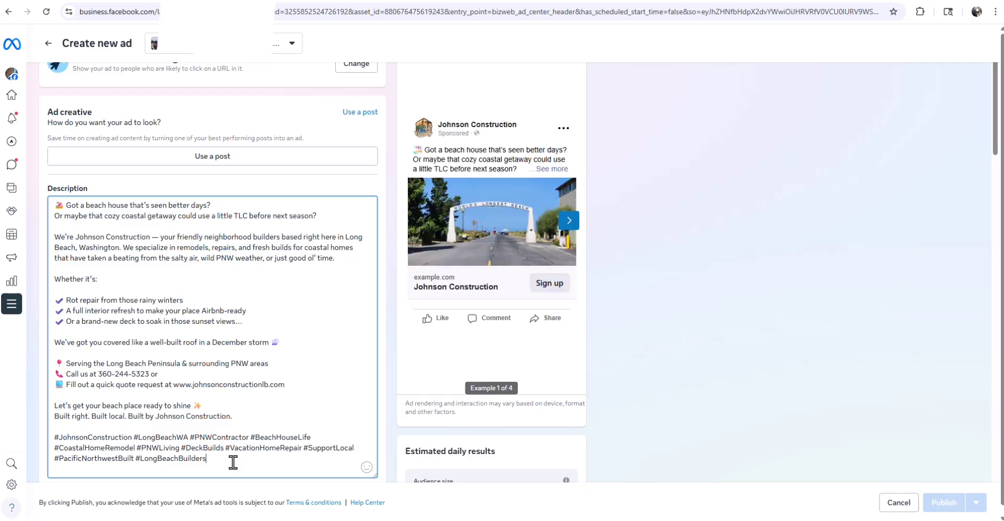
pyautogui.moveTo(233, 462); pyautogui.dragTo(50, 436)
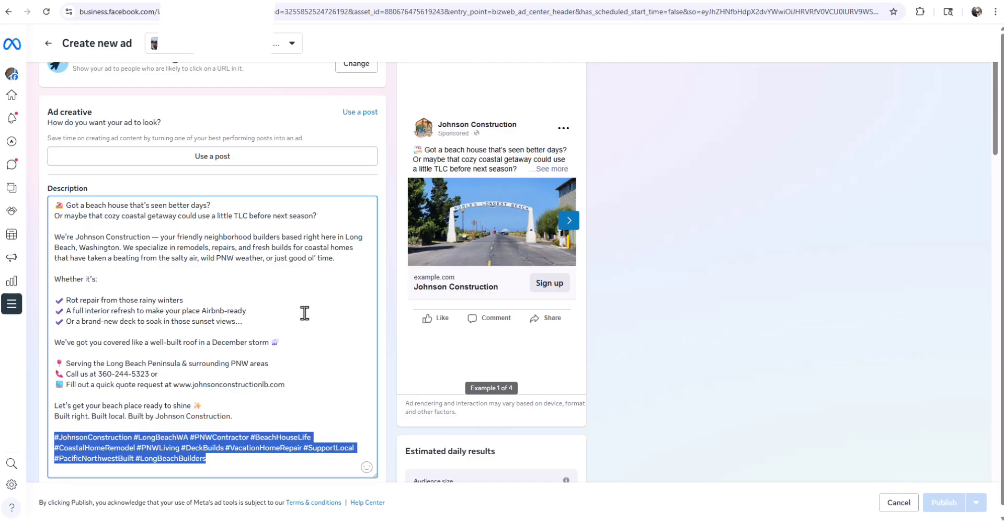
pyautogui.click(667, 240)
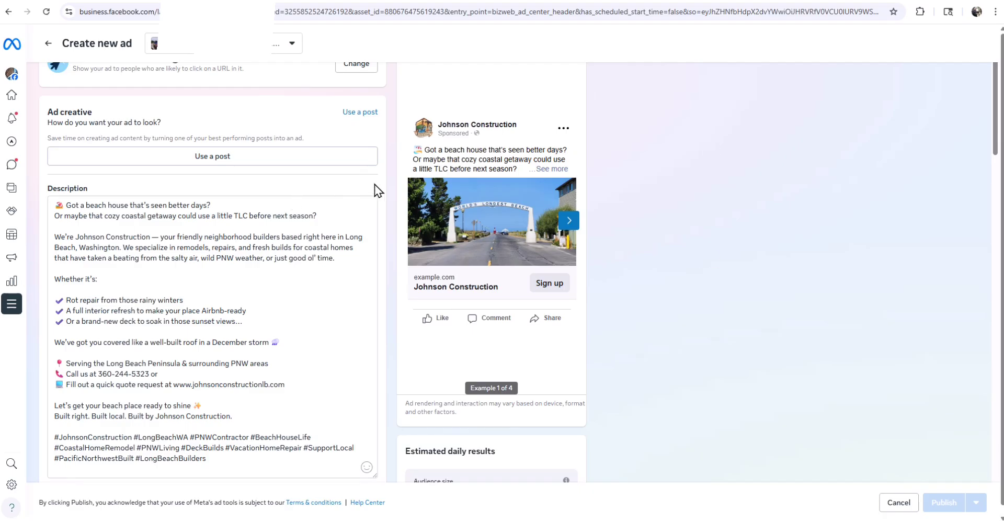
# - Open the ad account media library and start an upload from the Johnson Construction video folder
pyautogui.scroll(-6, 383, 201)
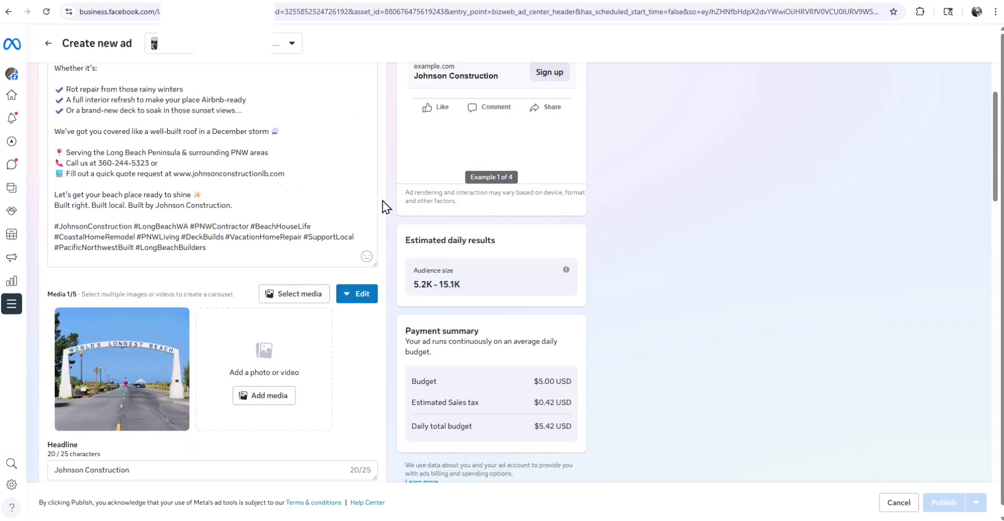
pyautogui.scroll(-1, 382, 201)
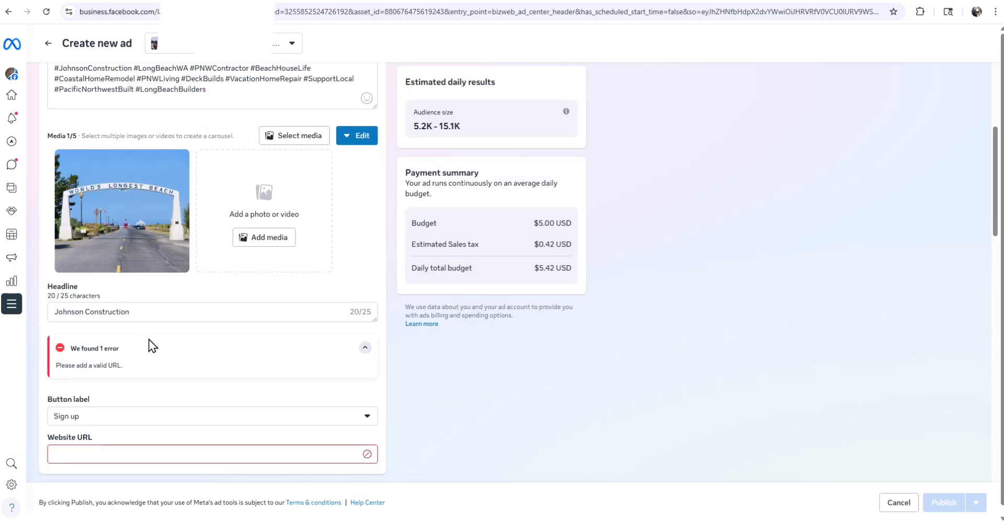
pyautogui.click(296, 137)
pyautogui.click(322, 112)
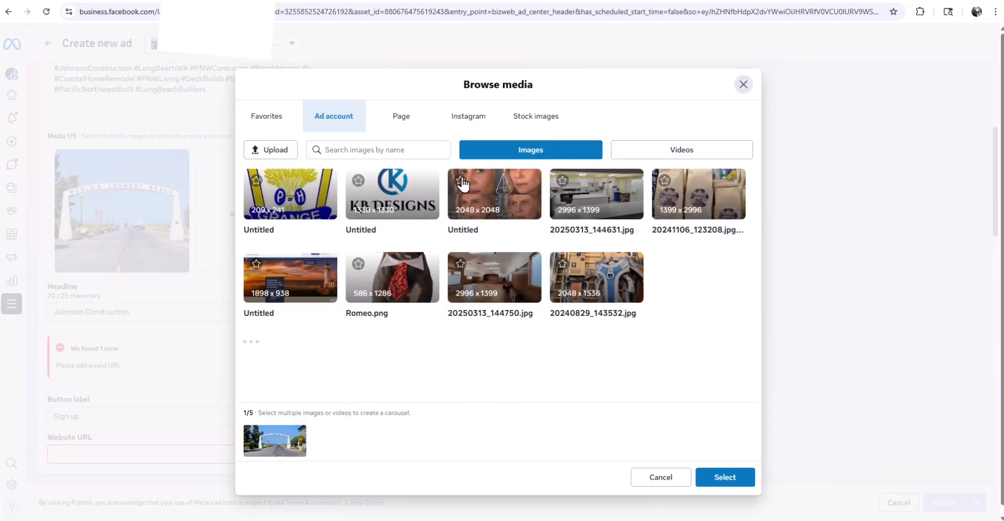
pyautogui.click(277, 149)
pyautogui.doubleClick(244, 89)
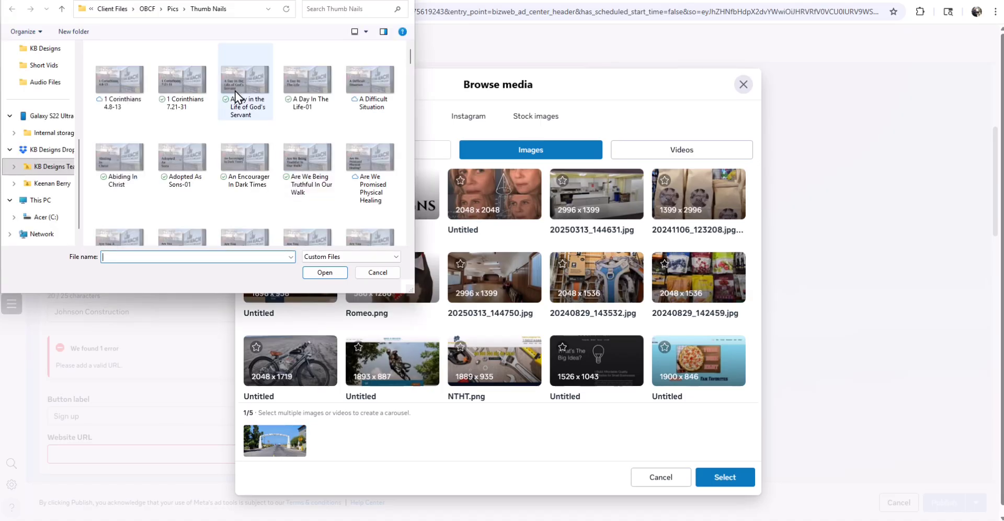
pyautogui.moveTo(1003, 119); pyautogui.dragTo(477, 78)
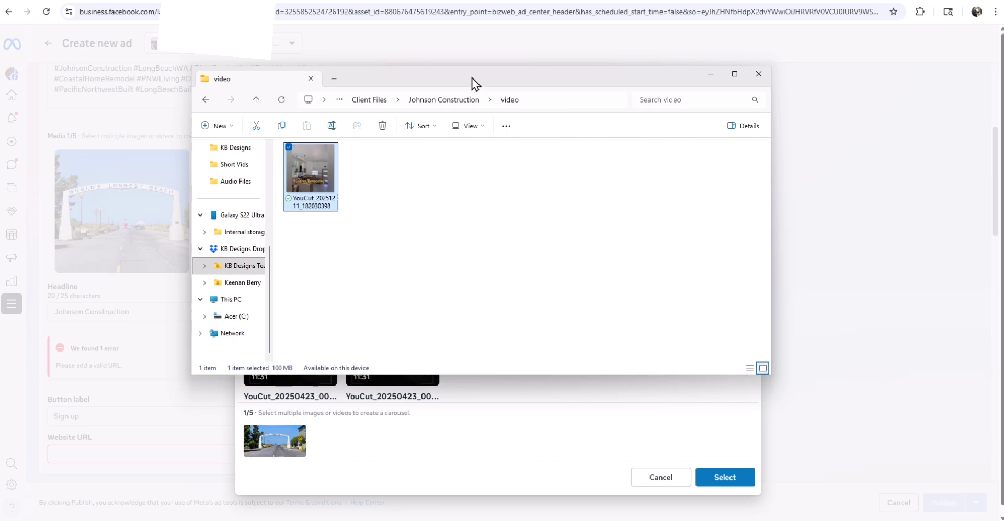
# - Add the YouCut clip from the video folder to the ad media, then move the folder window away
pyautogui.moveTo(472, 77); pyautogui.dragTo(579, 89)
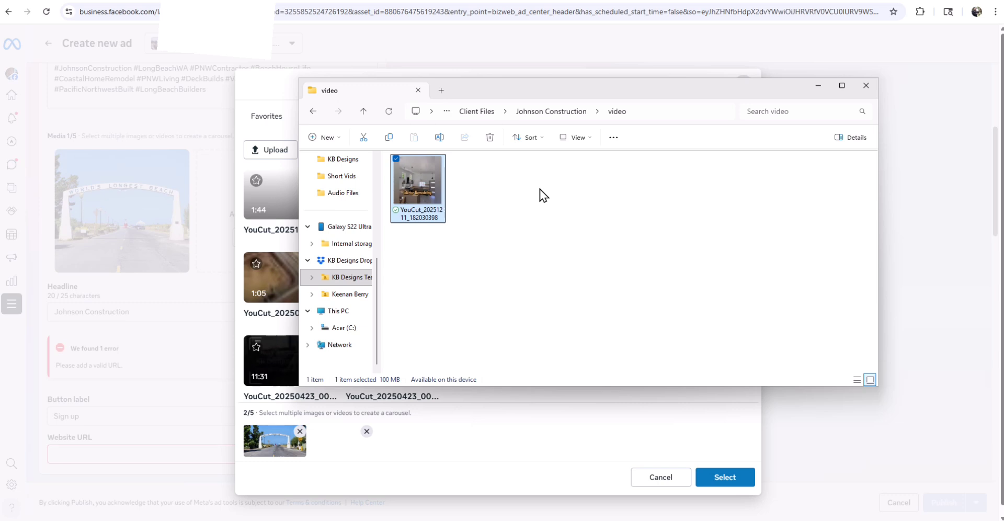
pyautogui.moveTo(523, 89); pyautogui.dragTo(1003, 110)
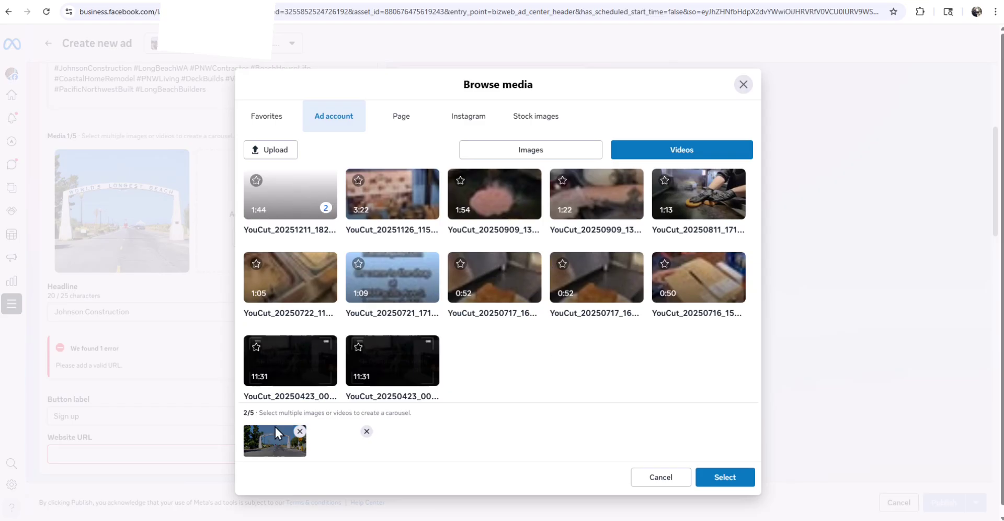
pyautogui.click(302, 430)
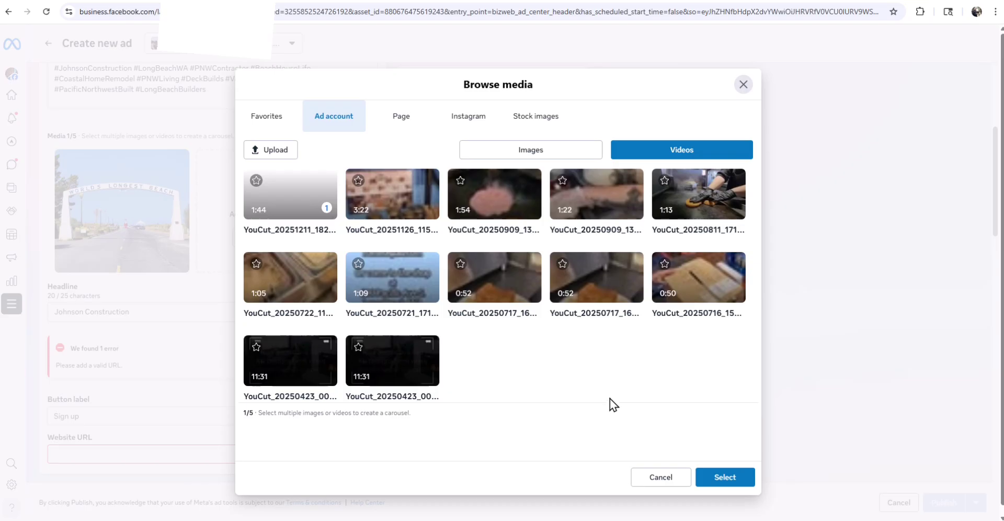
pyautogui.click(723, 478)
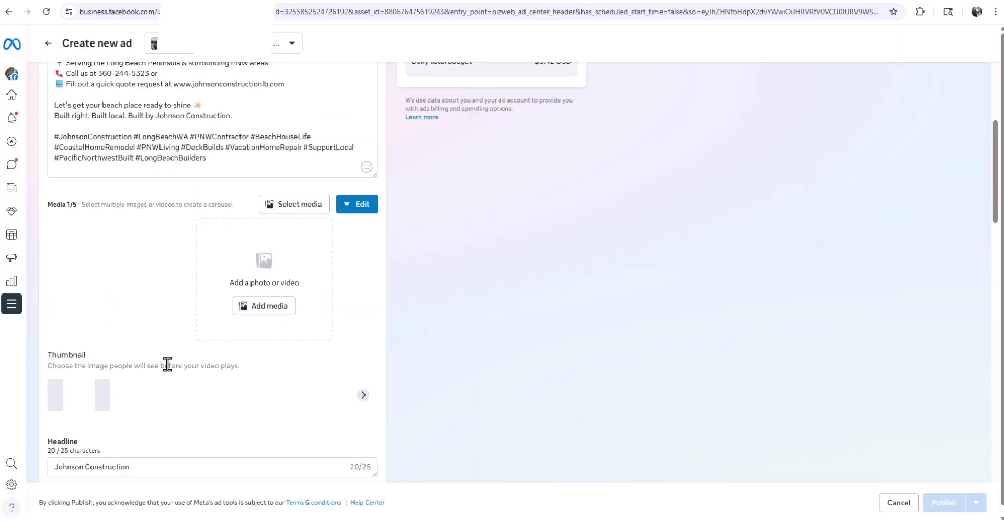
pyautogui.scroll(7, 366, 269)
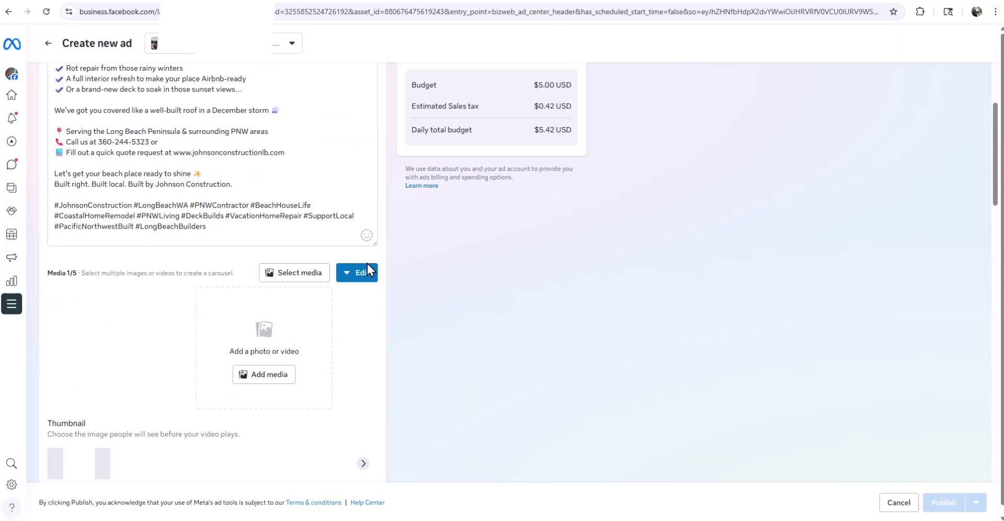
pyautogui.scroll(2, 494, 159)
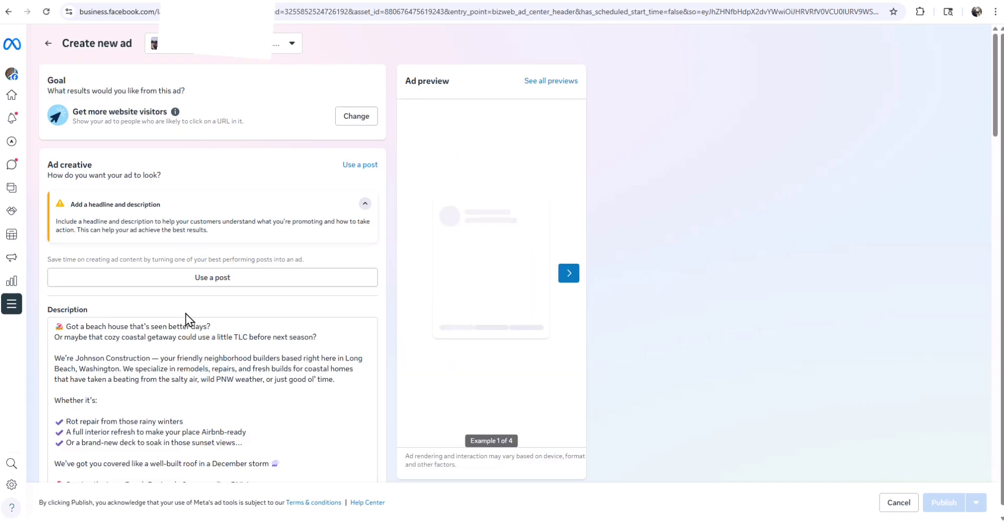
pyautogui.scroll(-6, 189, 318)
pyautogui.scroll(-4, 367, 287)
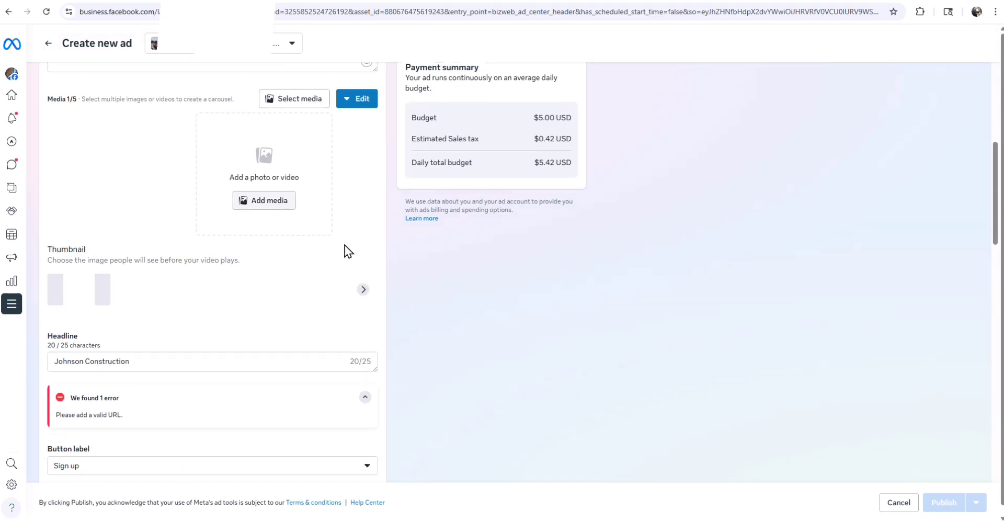
pyautogui.scroll(-1, 157, 319)
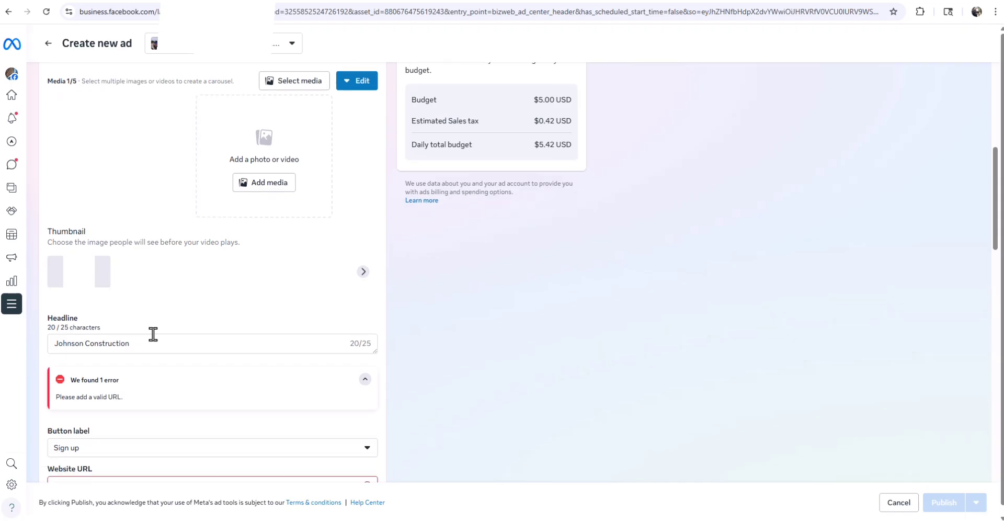
pyautogui.click(161, 309)
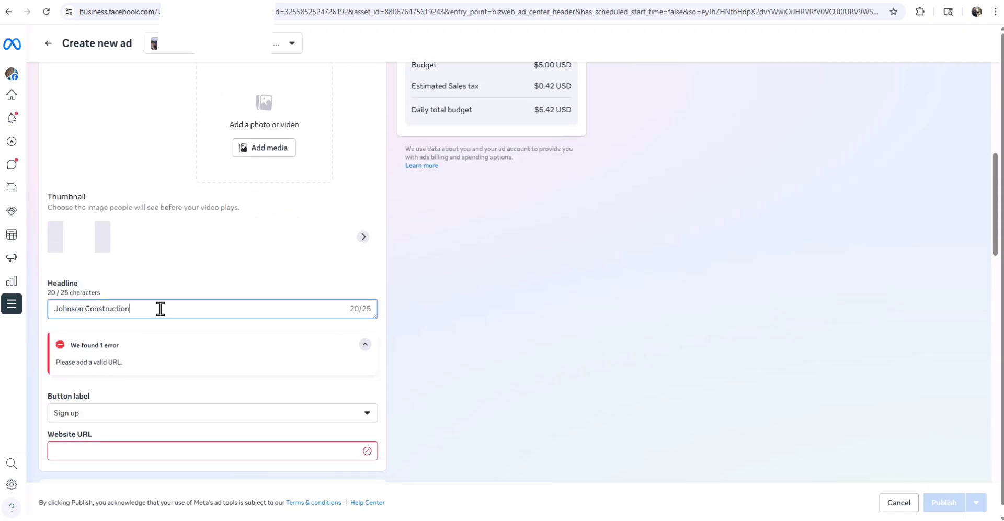
pyautogui.hotkey('ctrl', 'a')
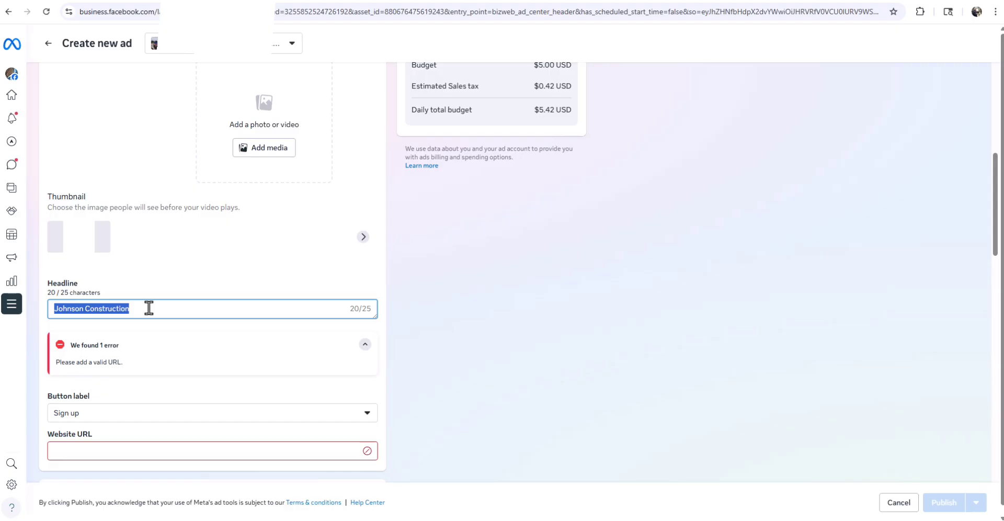
pyautogui.scroll(5, 455, 294)
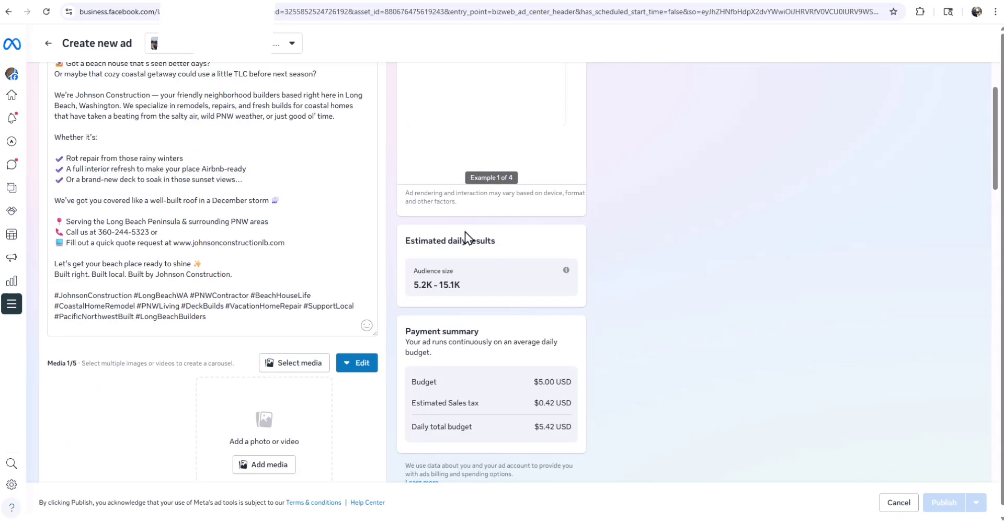
pyautogui.scroll(5, 464, 236)
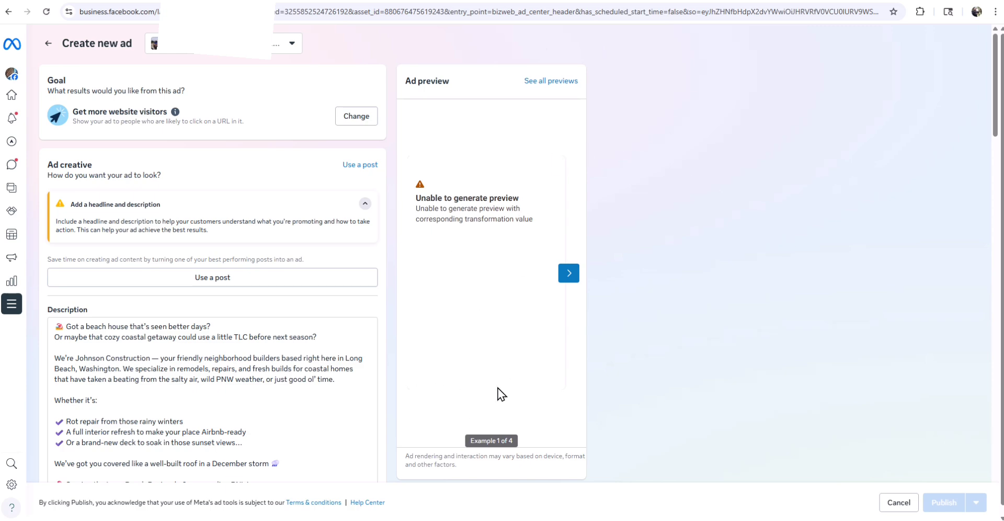
pyautogui.scroll(-7, 449, 370)
pyautogui.scroll(-2, 453, 365)
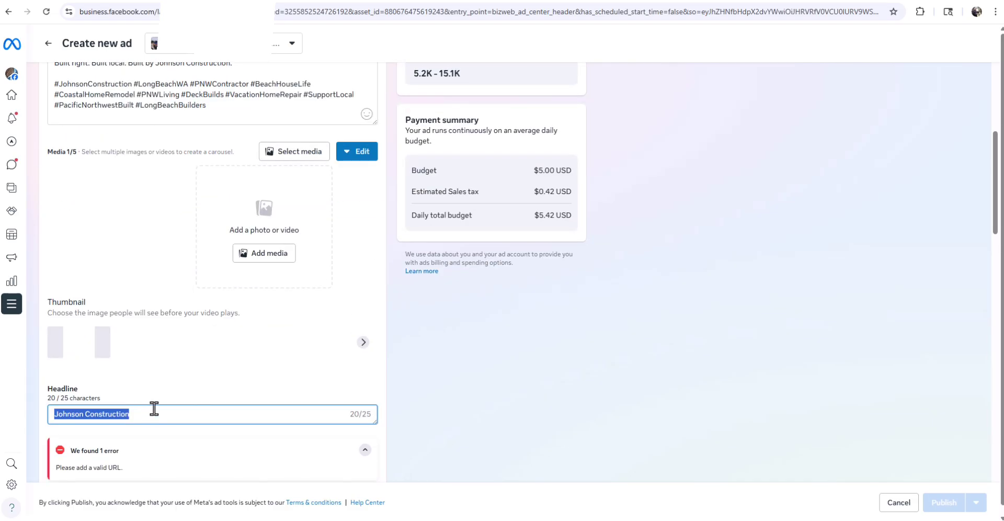
# - Replace the headline 'Johnson Construction' with 'LONG BEACH WA | Remodel'
pyautogui.click(171, 413)
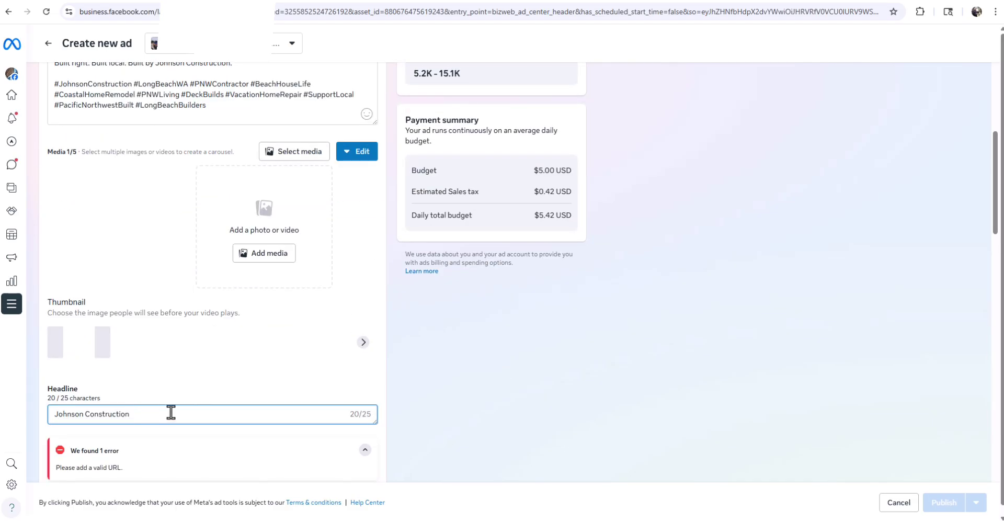
pyautogui.write('|')
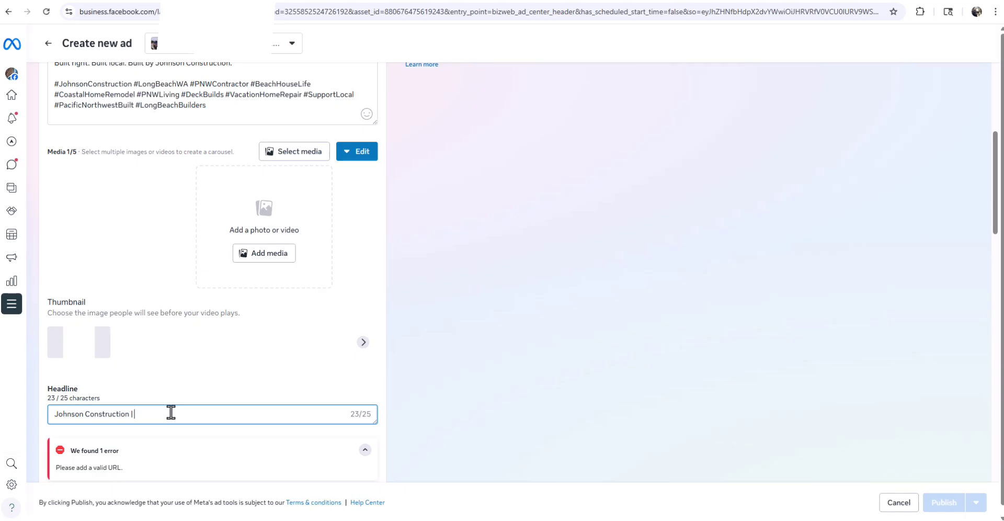
pyautogui.press('BackSpace')
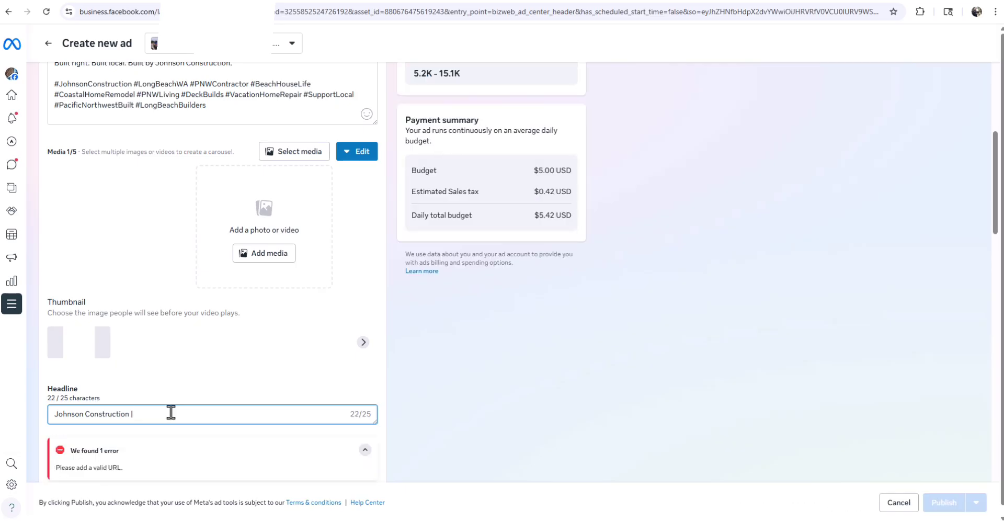
pyautogui.press('BackSpace')
pyautogui.press('BackSpace')
pyautogui.press('BackSpace')
pyautogui.press('BackSpace')
pyautogui.press('BackSpace')
pyautogui.press('BackSpace')
pyautogui.press('BackSpace')
pyautogui.press('BackSpace')
pyautogui.press('BackSpace')
pyautogui.press('BackSpace')
pyautogui.press('BackSpace')
pyautogui.press('BackSpace')
pyautogui.press('BackSpace')
pyautogui.press('BackSpace')
pyautogui.press('BackSpace')
pyautogui.press('BackSpace')
pyautogui.press('BackSpace')
pyautogui.press('BackSpace')
pyautogui.press('BackSpace')
pyautogui.press('BackSpace')
pyautogui.write('L')
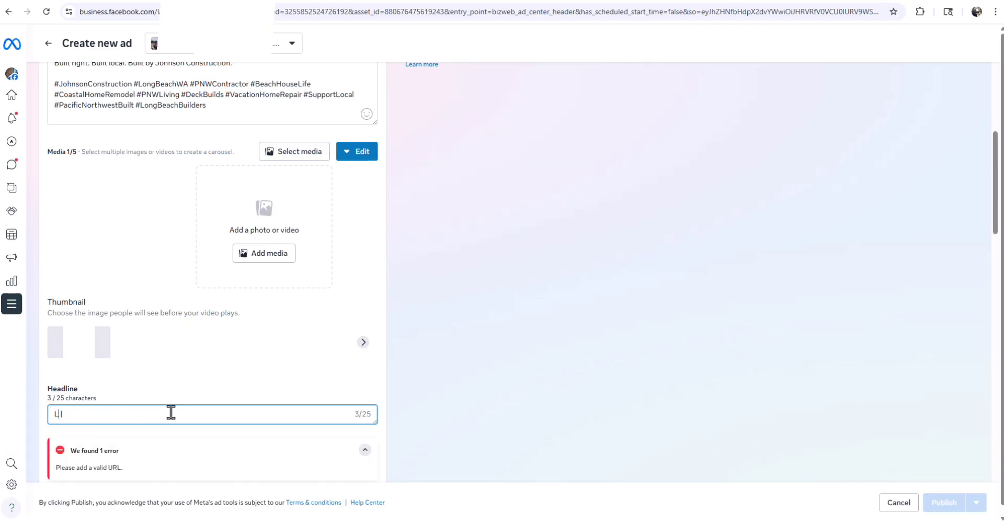
pyautogui.write('ONG B')
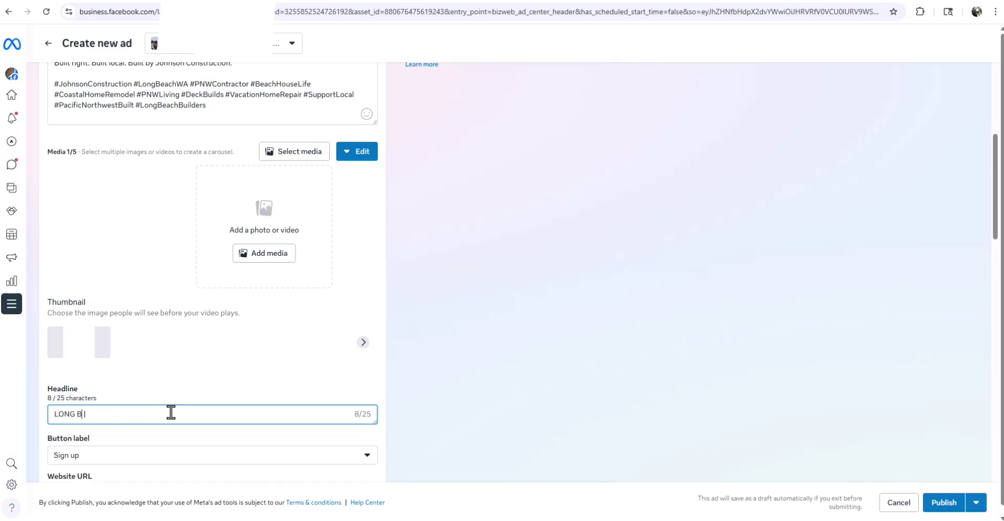
pyautogui.write('EACH W')
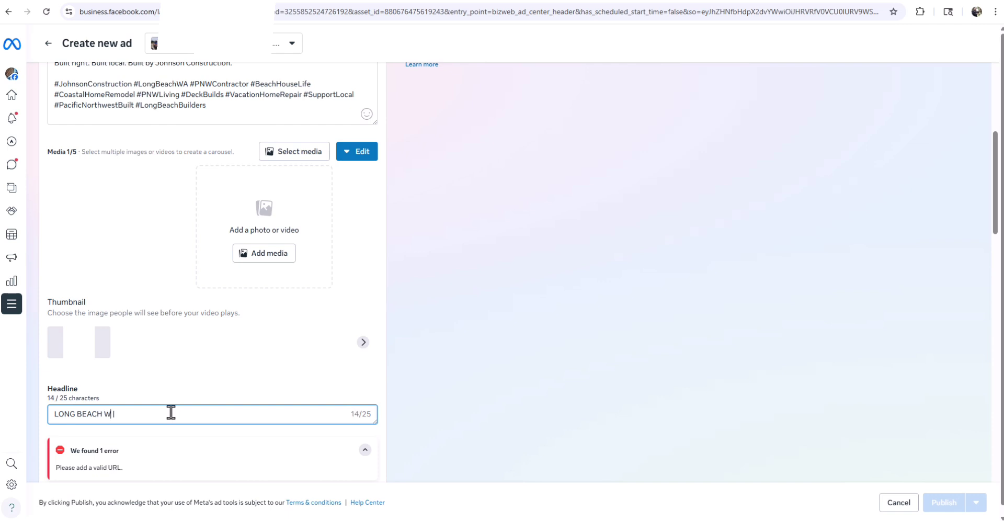
pyautogui.write('A | Remodelin')
pyautogui.press('BackSpace')
pyautogui.press('BackSpace')
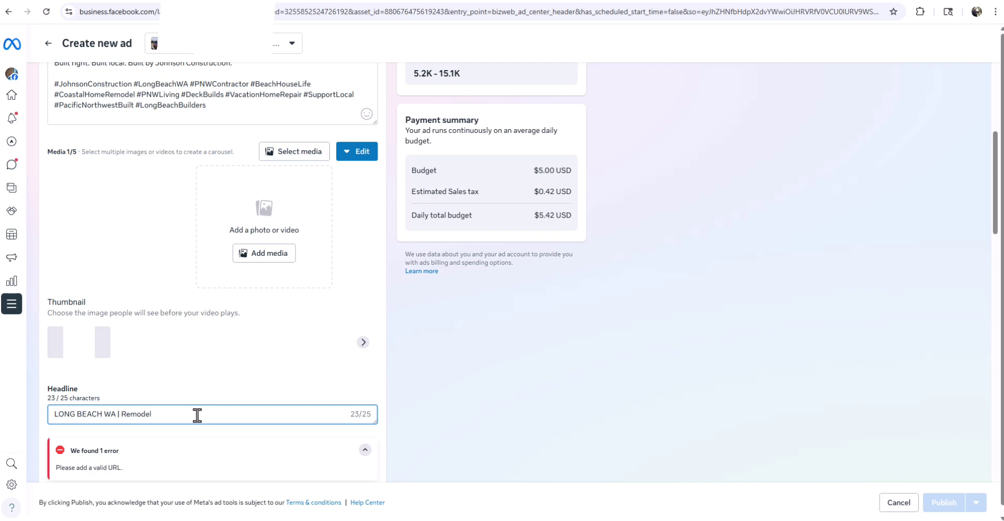
pyautogui.moveTo(152, 413); pyautogui.dragTo(29, 422)
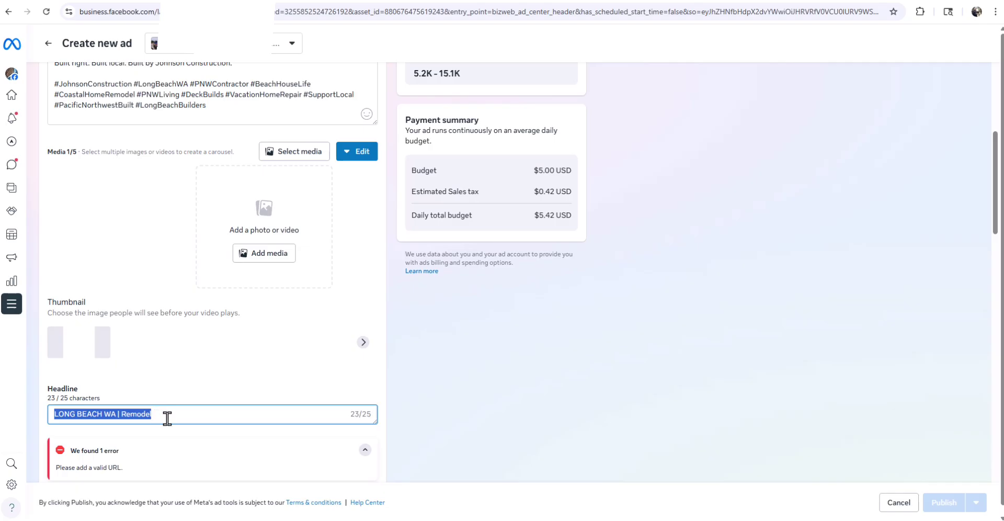
pyautogui.click(482, 412)
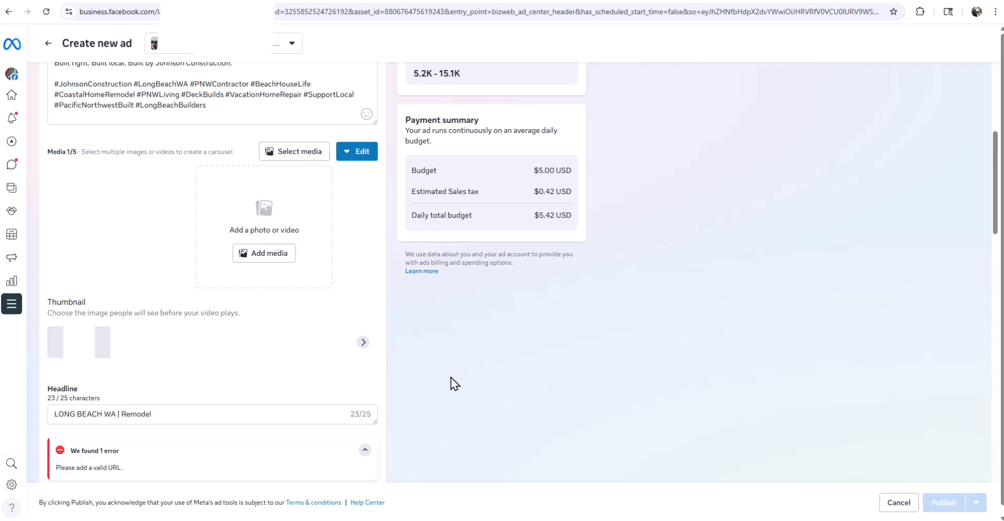
pyautogui.scroll(-3, 449, 380)
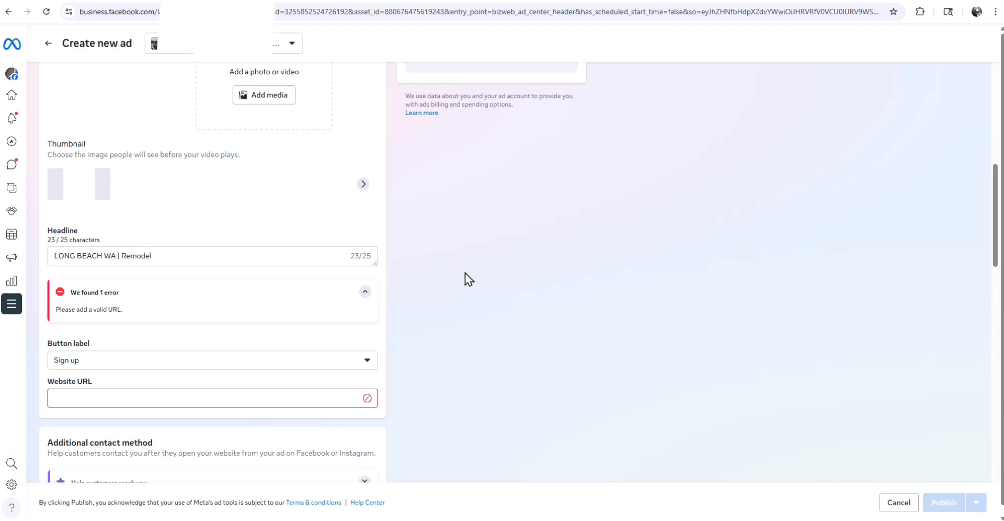
pyautogui.scroll(-1, 465, 272)
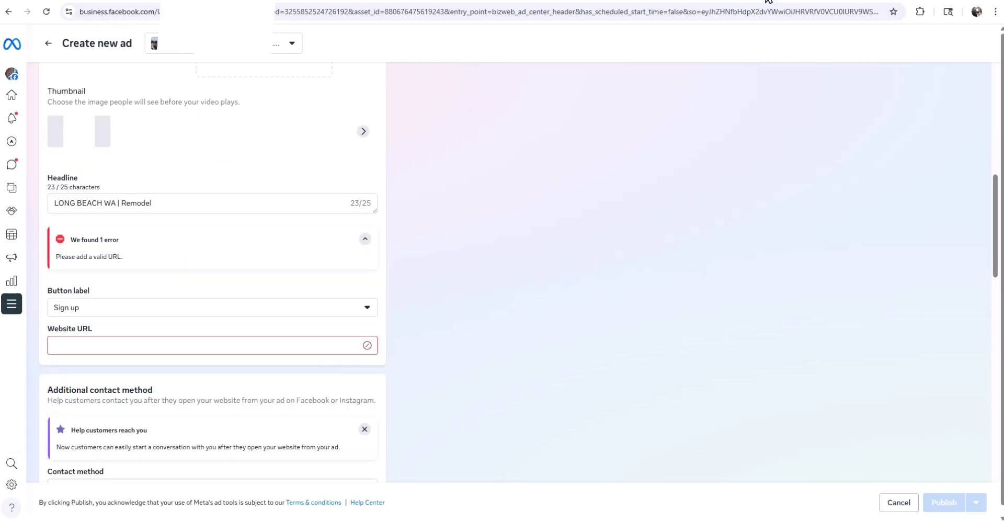
pyautogui.click(768, 0)
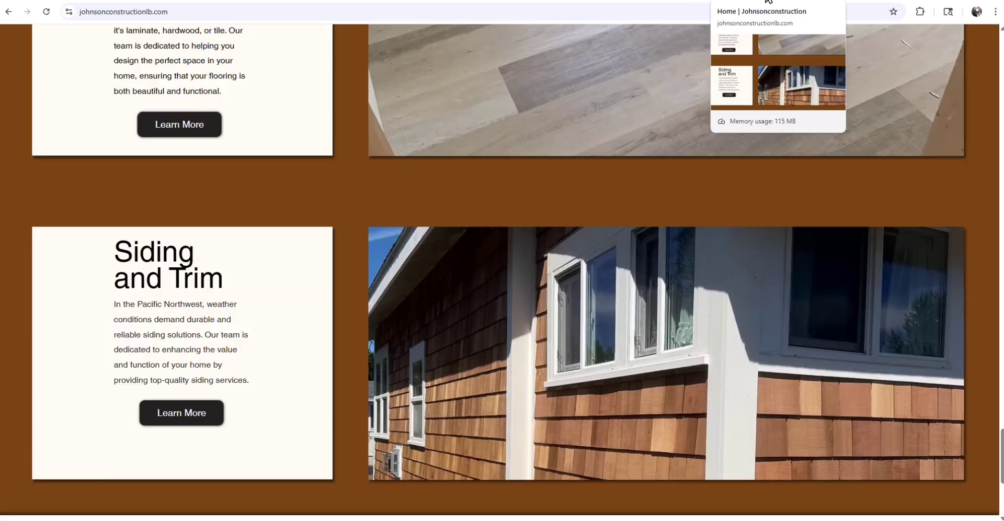
pyautogui.scroll(15, 397, 170)
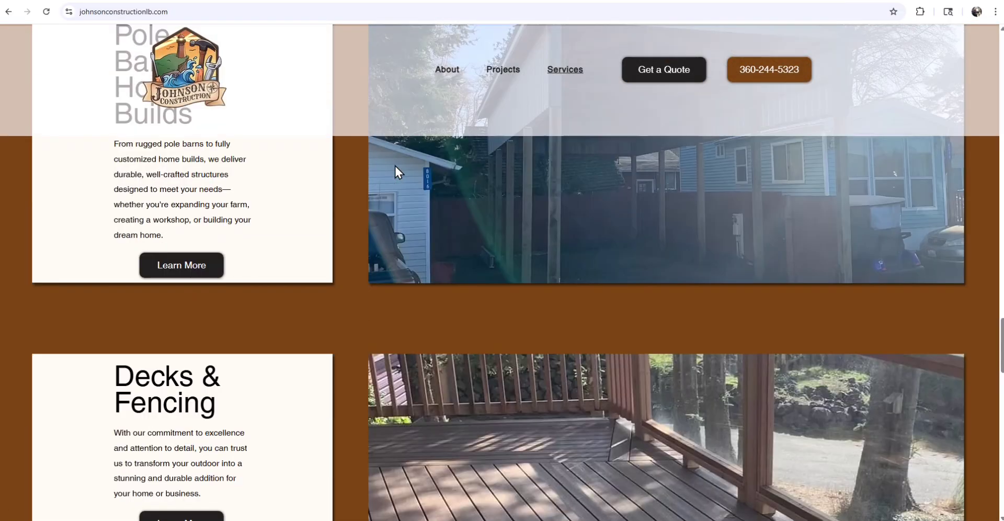
pyautogui.scroll(10, 395, 166)
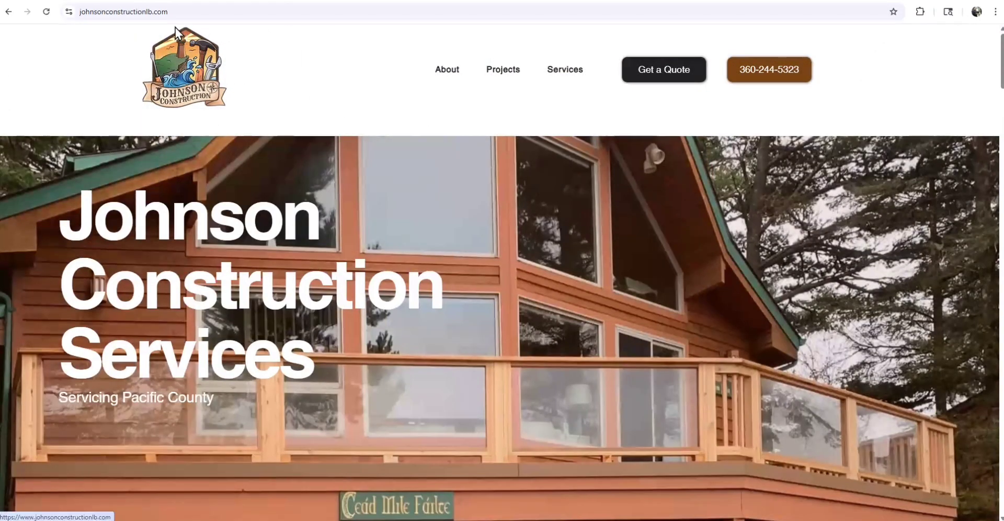
pyautogui.click(195, 11)
pyautogui.hotkey('ctrl', 'c')
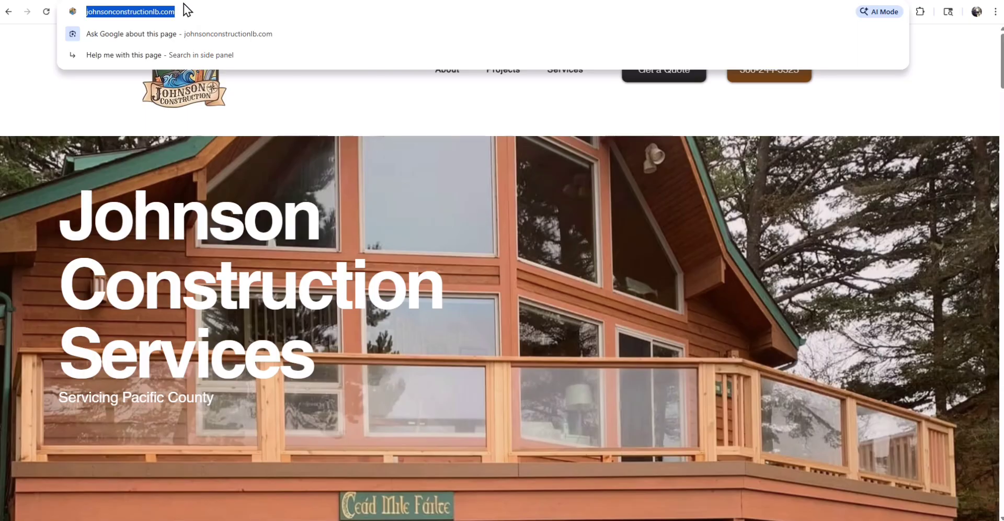
pyautogui.click(578, 0)
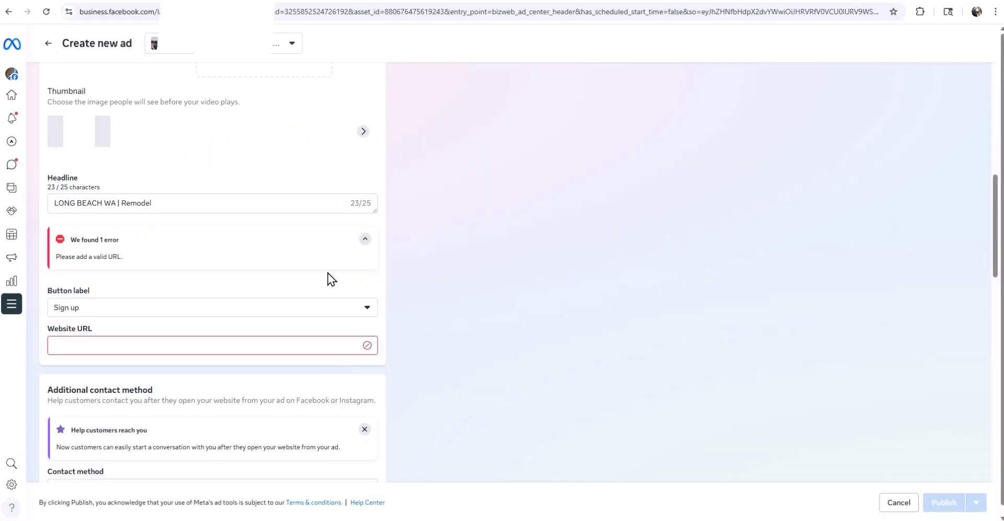
pyautogui.click(85, 345)
pyautogui.hotkey('ctrl', 'v')
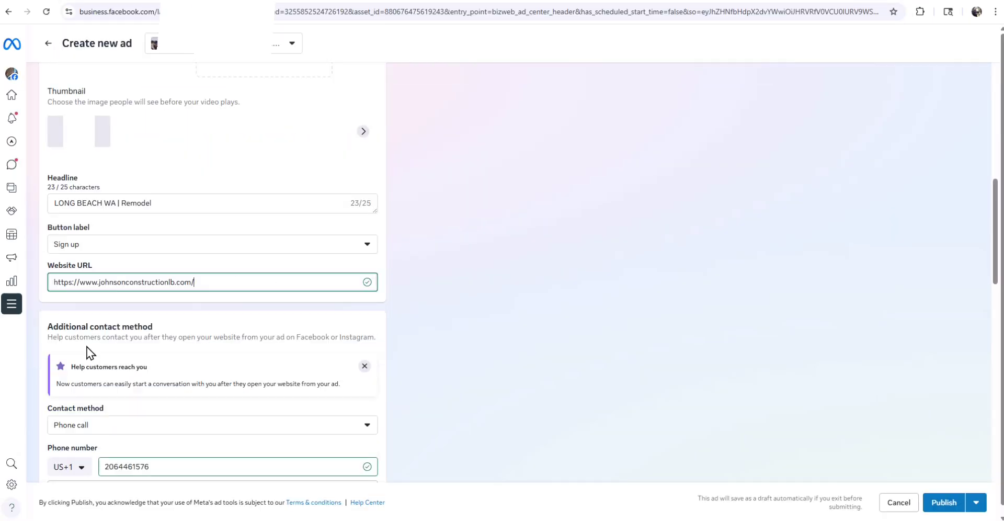
# - Set the ad's button label to Contact us
pyautogui.click(150, 250)
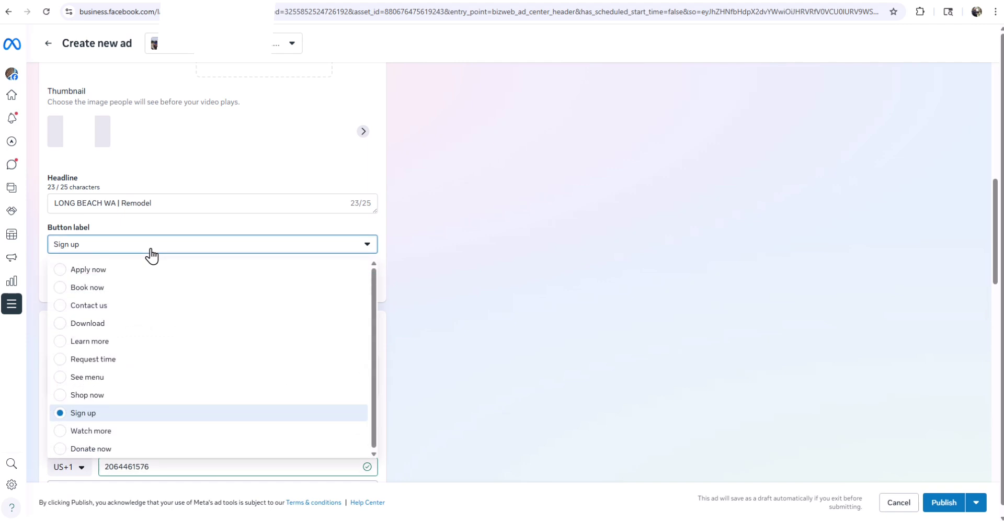
pyautogui.click(62, 306)
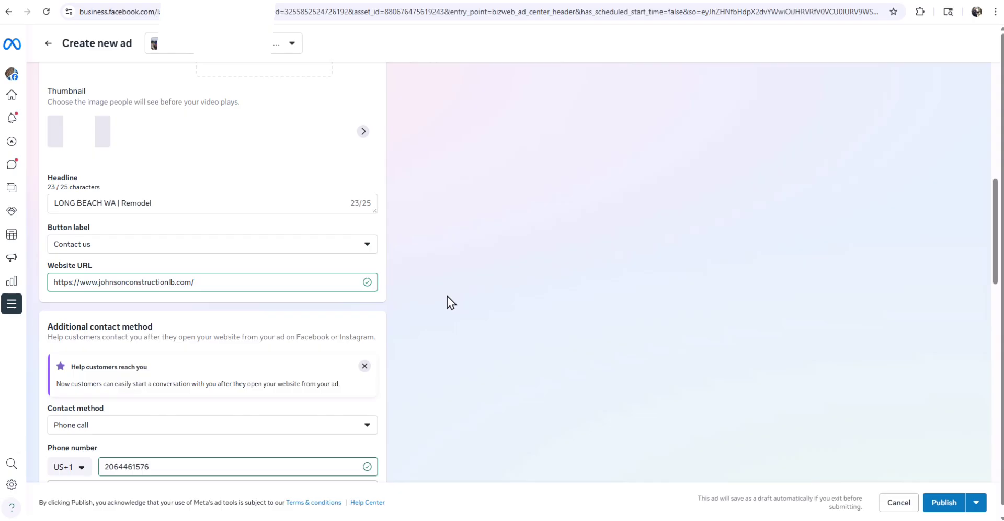
pyautogui.click(758, 9)
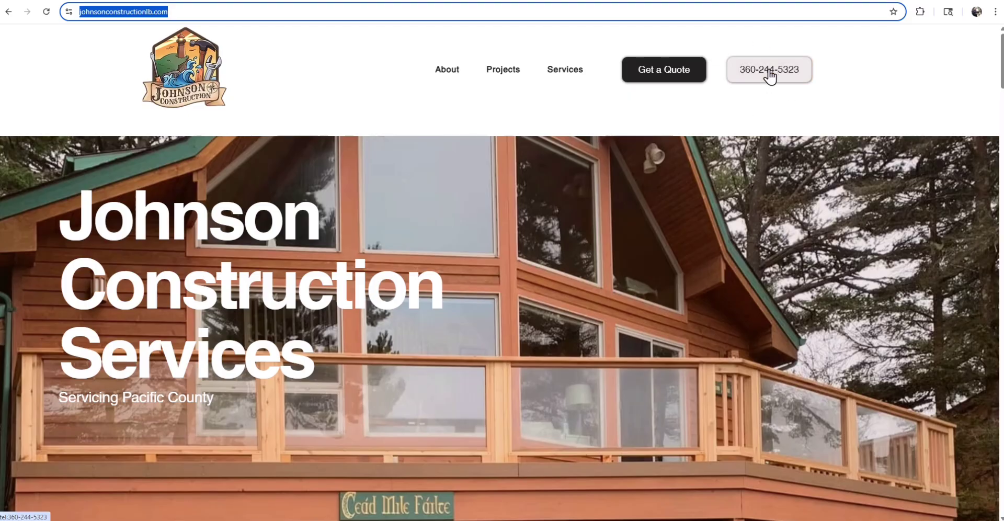
# - Replace the ad's old phone number with the business number shown on the company website
pyautogui.click(669, 75)
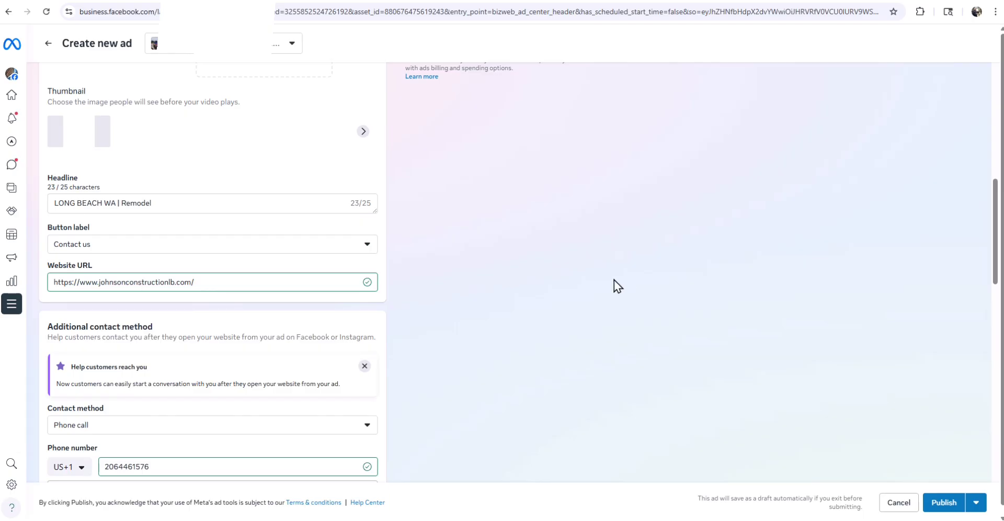
pyautogui.scroll(-4, 614, 282)
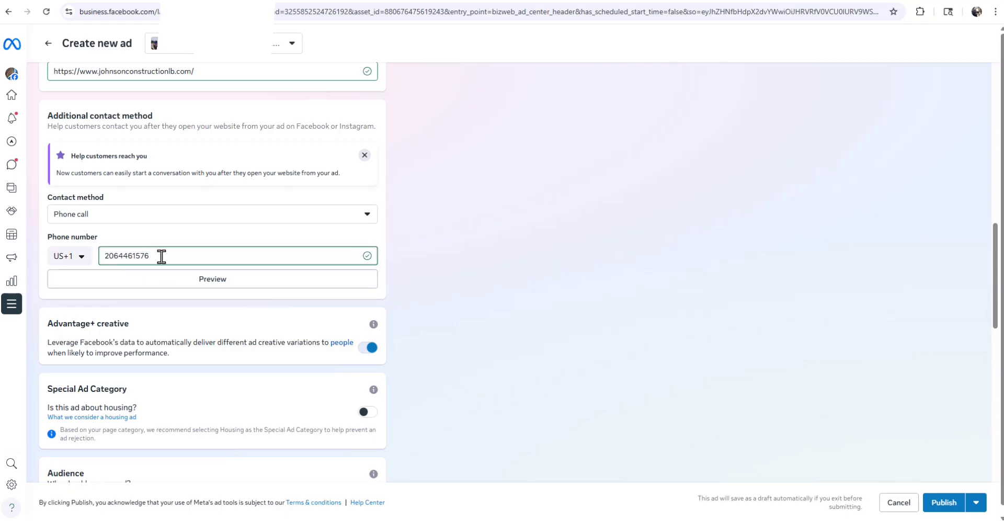
pyautogui.click(760, 1)
pyautogui.scroll(15, 837, 152)
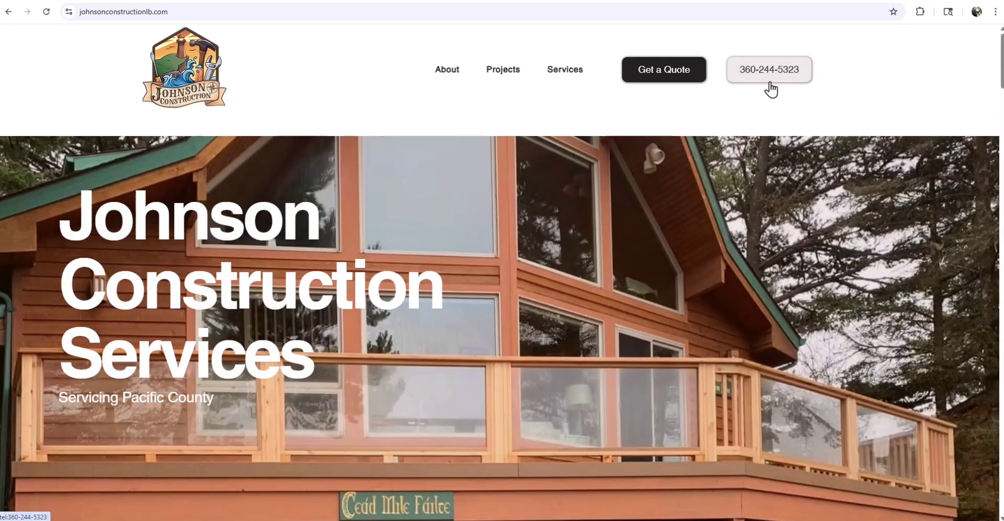
pyautogui.click(583, 0)
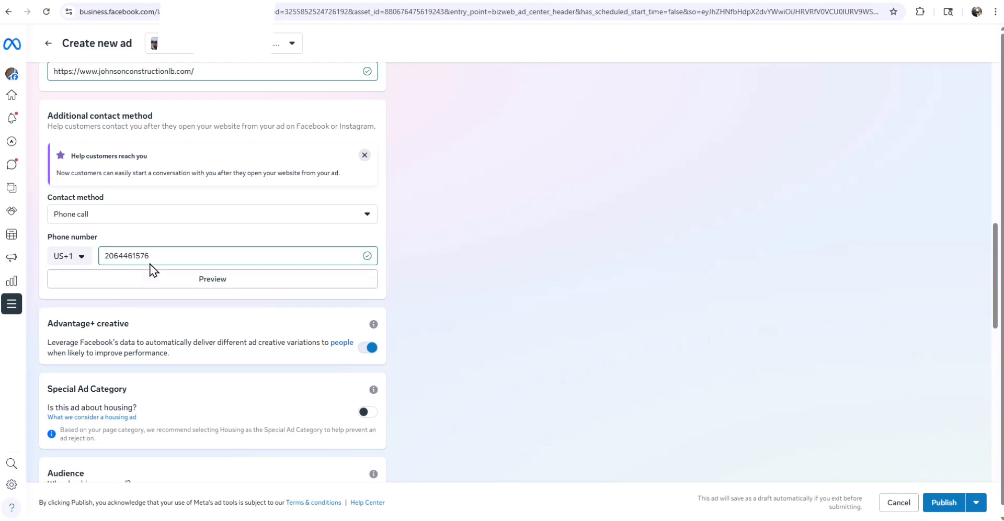
pyautogui.doubleClick(155, 256)
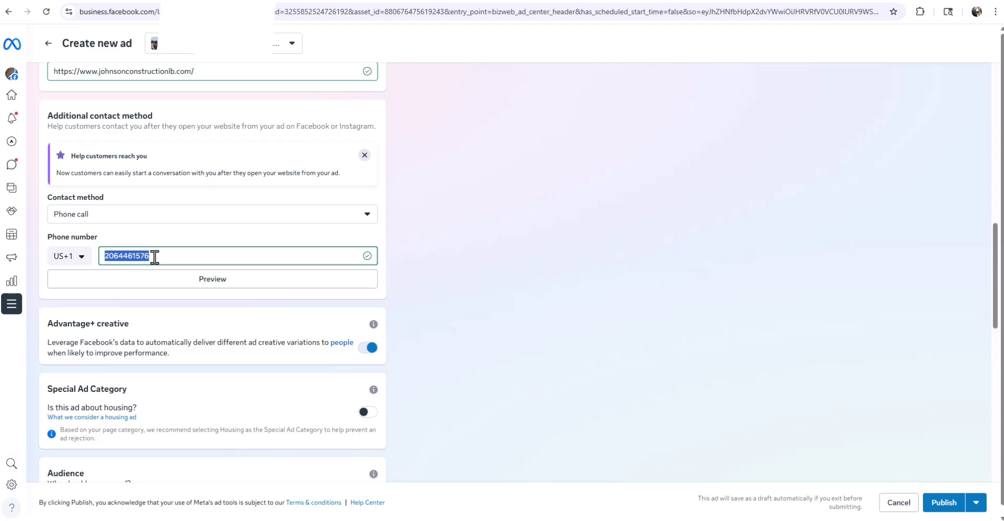
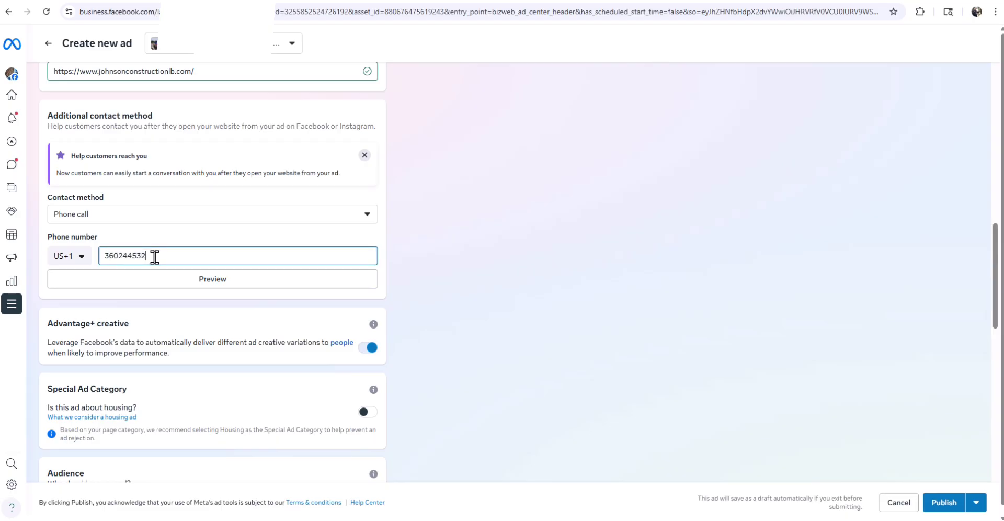
pyautogui.scroll(1, 155, 257)
pyautogui.click(757, 0)
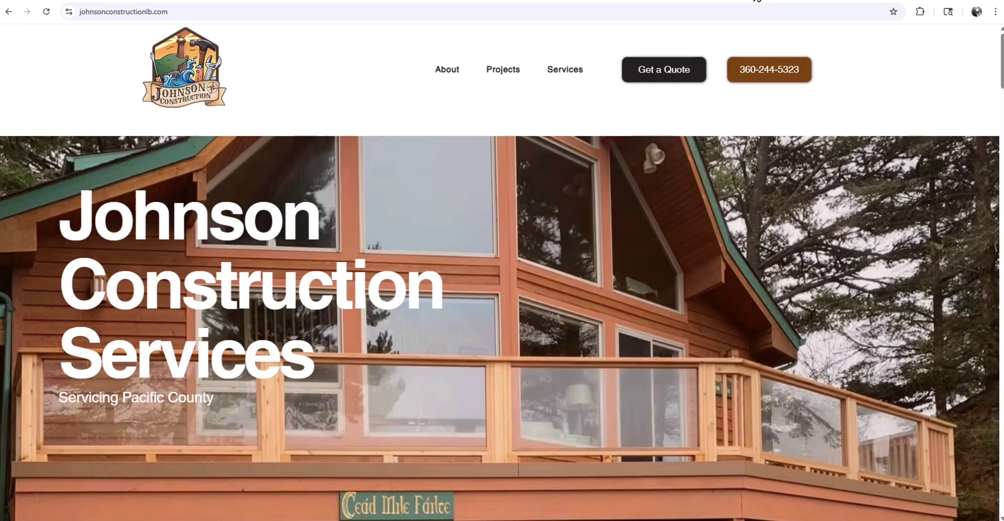
pyautogui.click(584, 0)
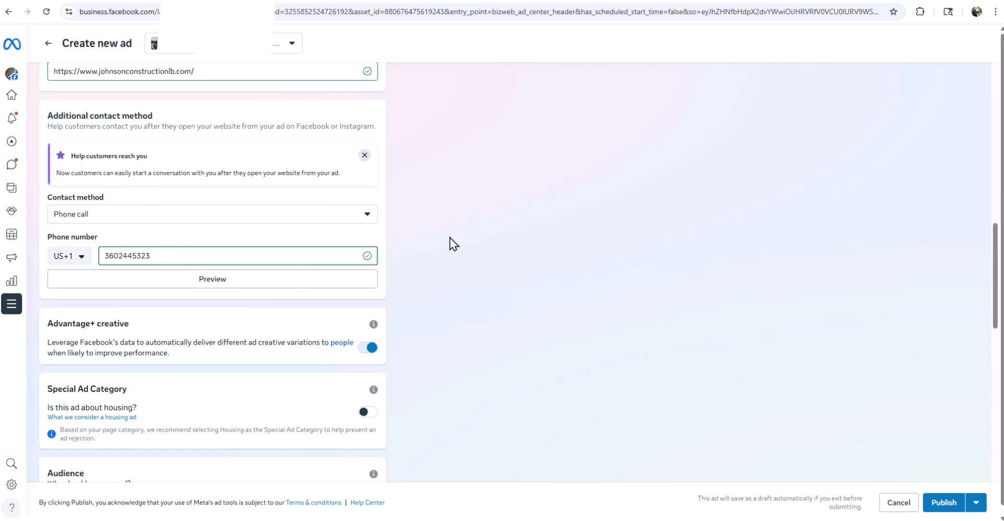
pyautogui.scroll(3, 449, 237)
pyautogui.scroll(-3, 450, 238)
pyautogui.scroll(-2, 398, 307)
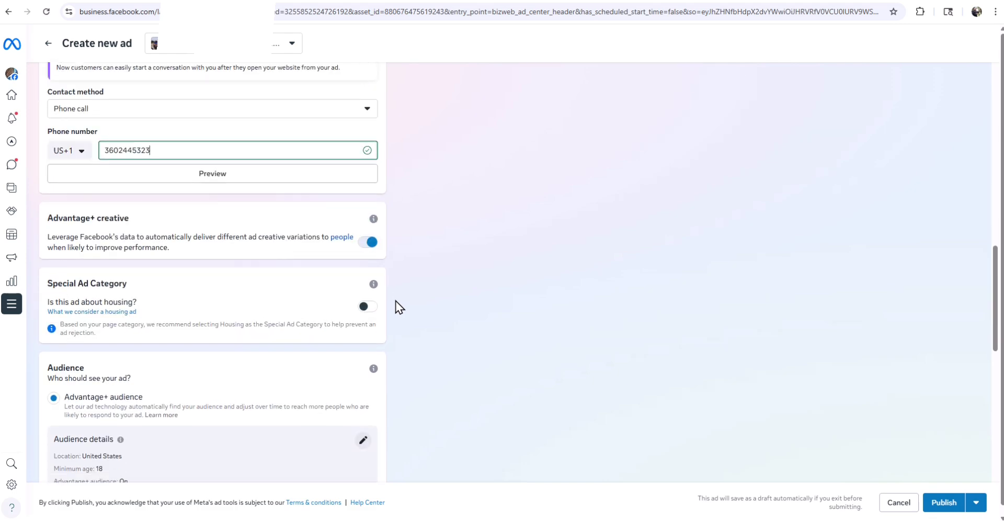
pyautogui.scroll(6, 398, 307)
pyautogui.scroll(1, 399, 307)
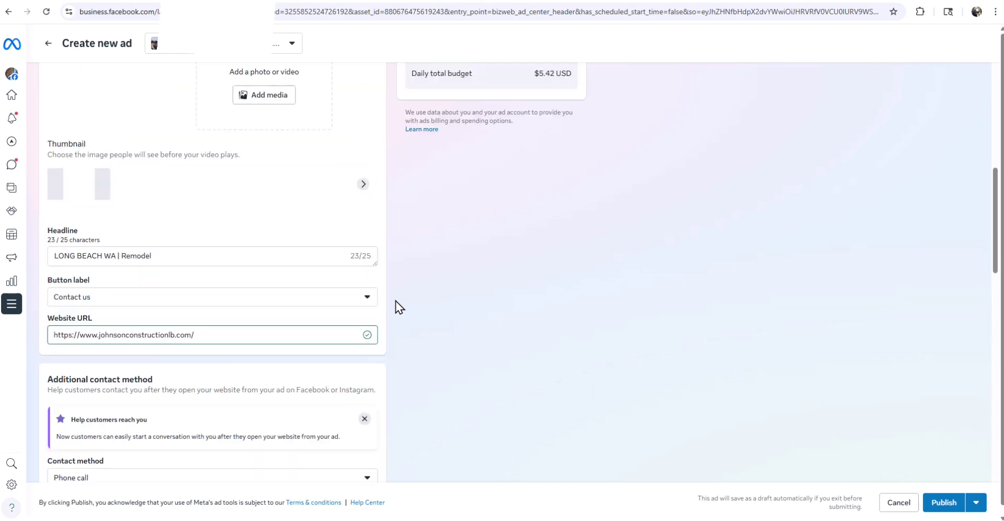
pyautogui.scroll(3, 399, 307)
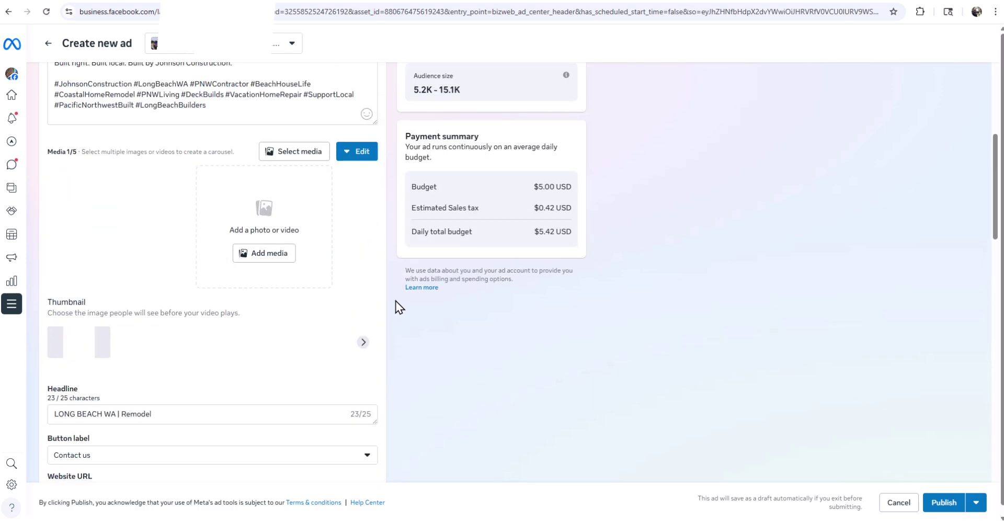
pyautogui.scroll(-6, 398, 307)
pyautogui.scroll(-3, 396, 302)
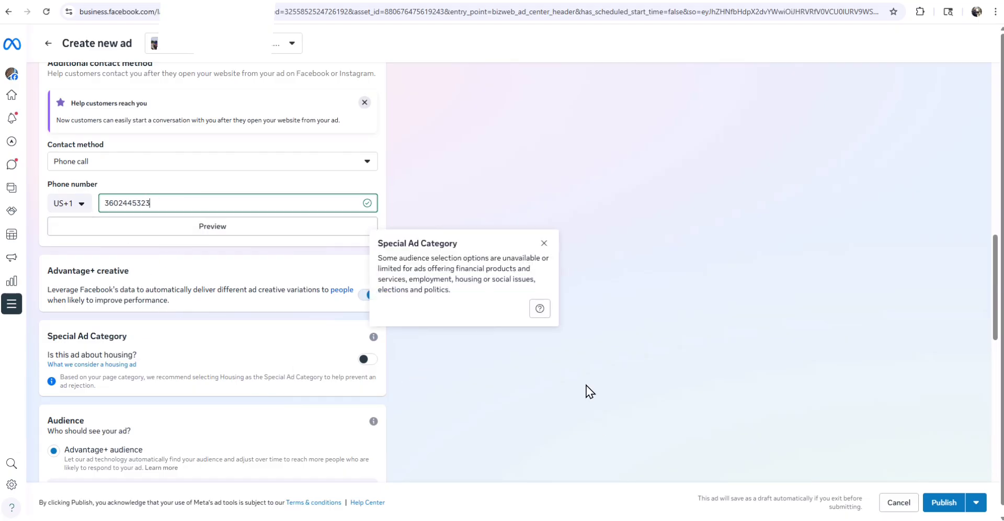
pyautogui.click(544, 245)
pyautogui.scroll(-3, 453, 291)
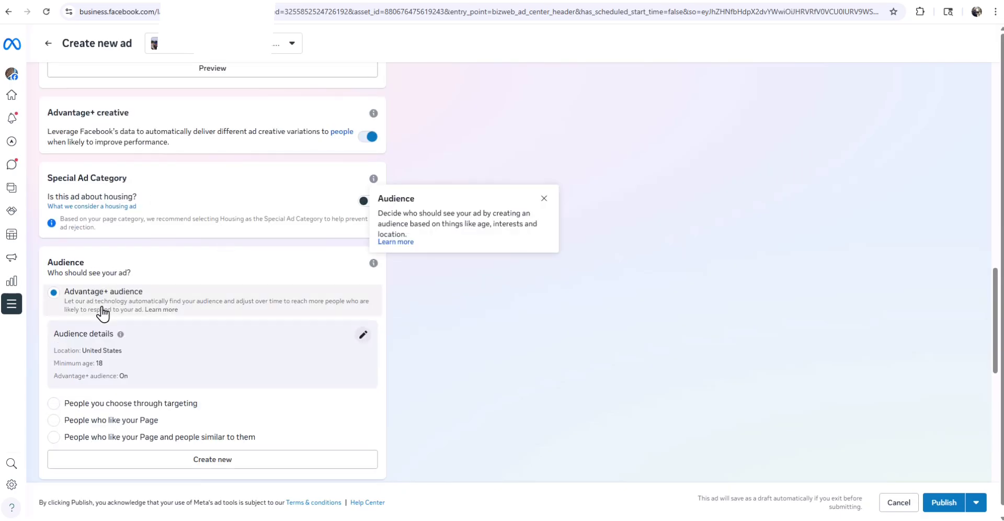
pyautogui.scroll(-1, 274, 329)
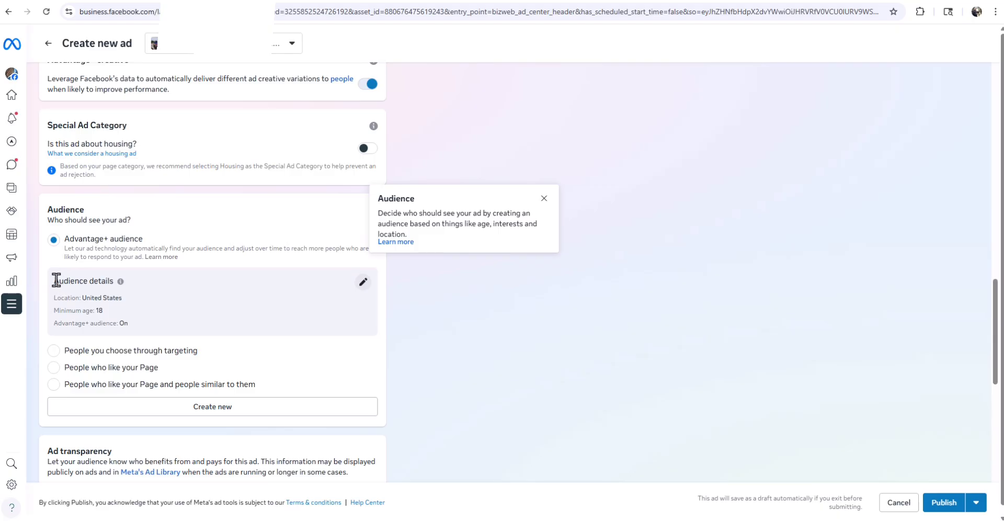
pyautogui.moveTo(53, 278); pyautogui.dragTo(139, 298)
pyautogui.click(139, 298)
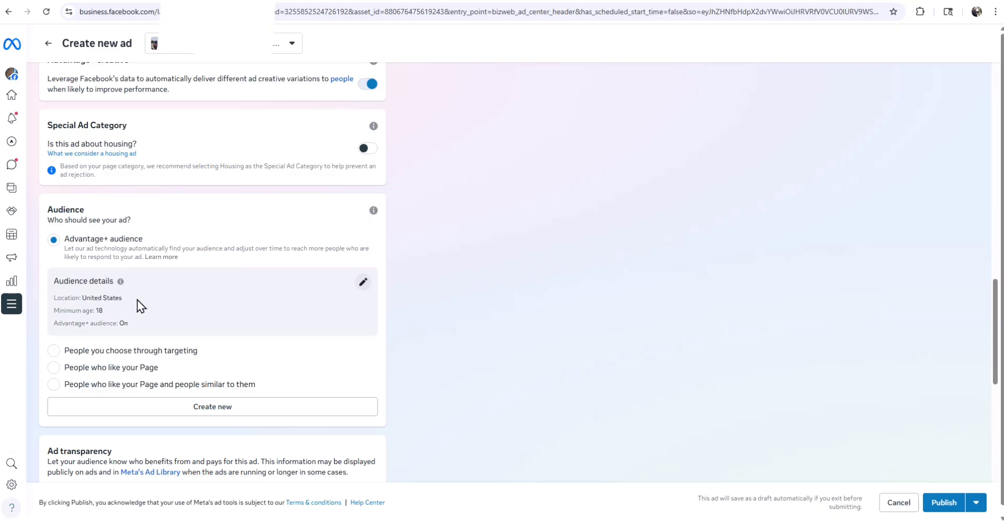
pyautogui.moveTo(52, 280); pyautogui.dragTo(152, 299)
pyautogui.click(536, 308)
# - Raise the audience's minimum age to 27
pyautogui.click(363, 283)
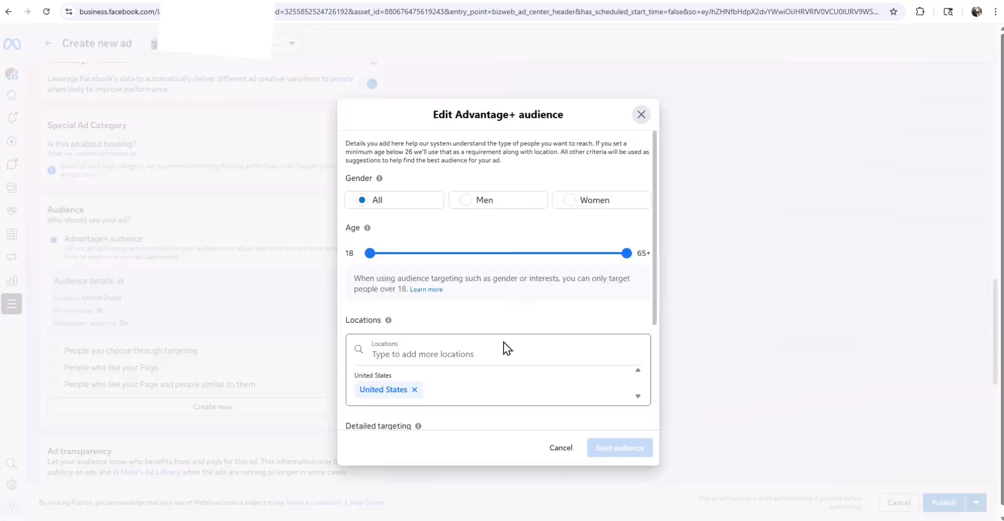
pyautogui.click(430, 254)
pyautogui.moveTo(430, 256)
pyautogui.mouseDown()
pyautogui.moveTo(406, 252)
pyautogui.moveTo(417, 257)
pyautogui.mouseUp()
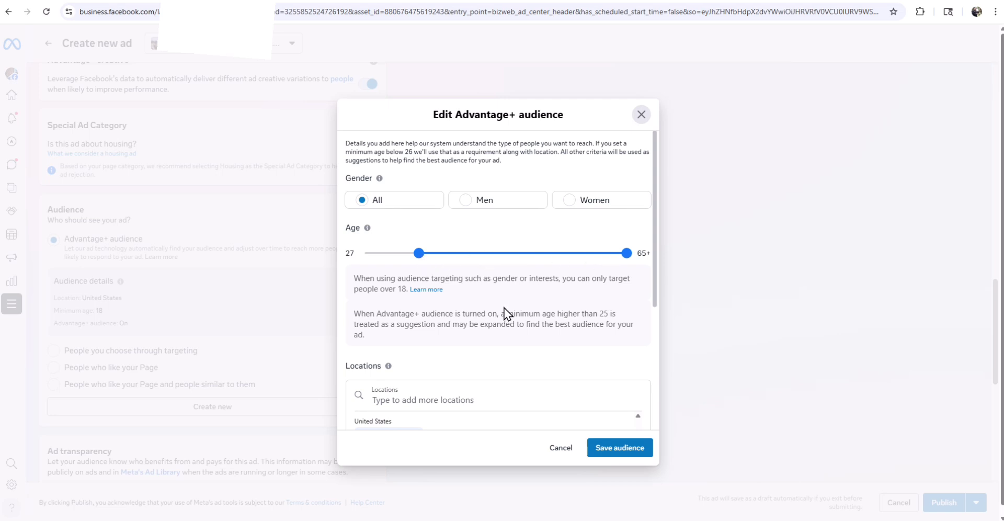
# - Add Long Beach, Washington as a target location with a 25 mi radius
pyautogui.scroll(-2, 505, 314)
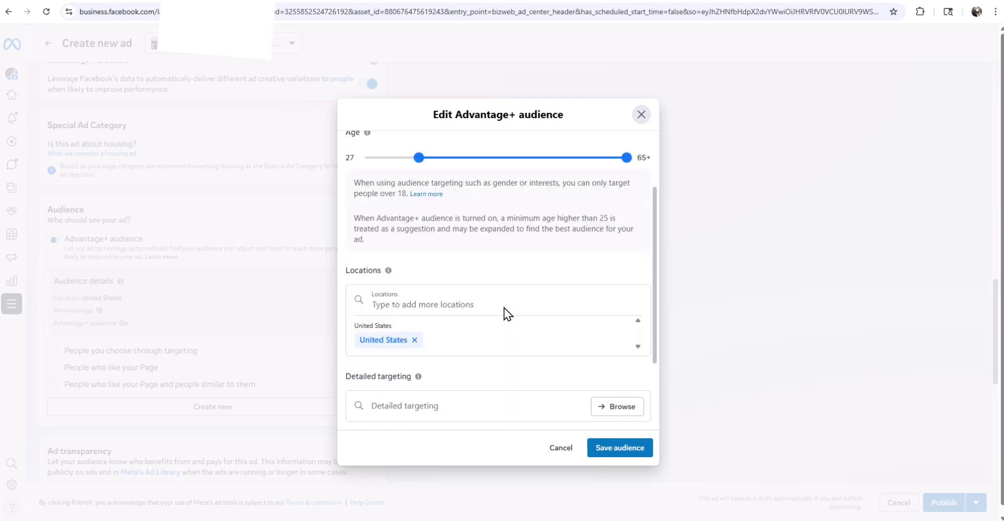
pyautogui.click(409, 294)
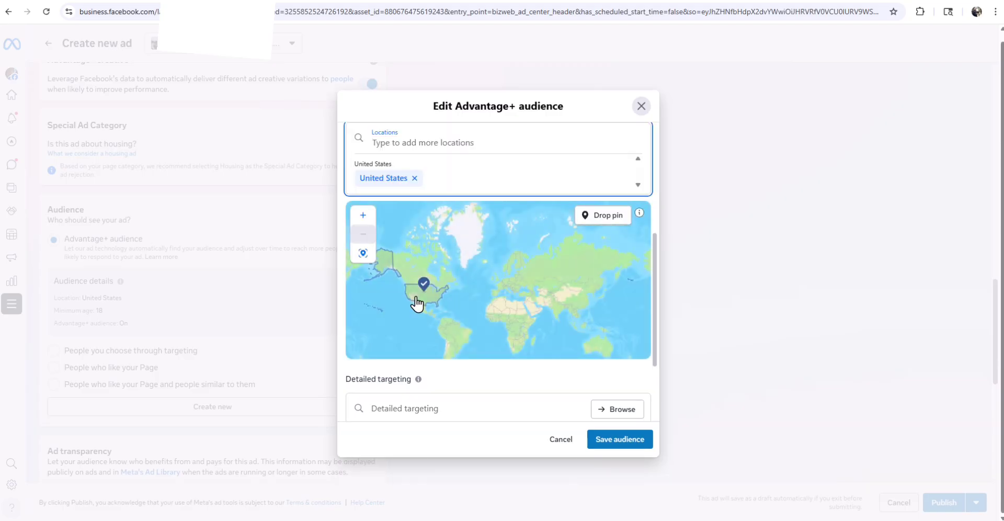
pyautogui.click(426, 164)
pyautogui.write('lo')
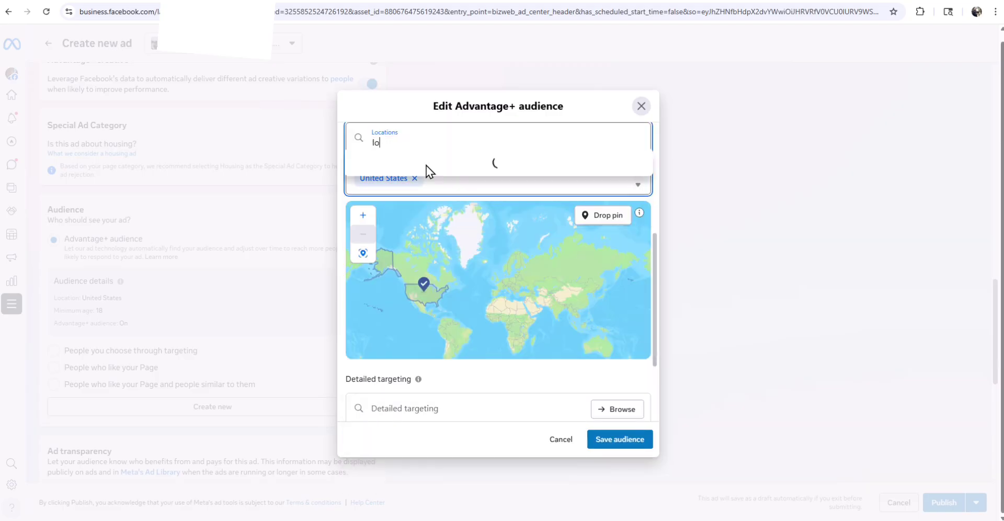
pyautogui.write('ng beach was')
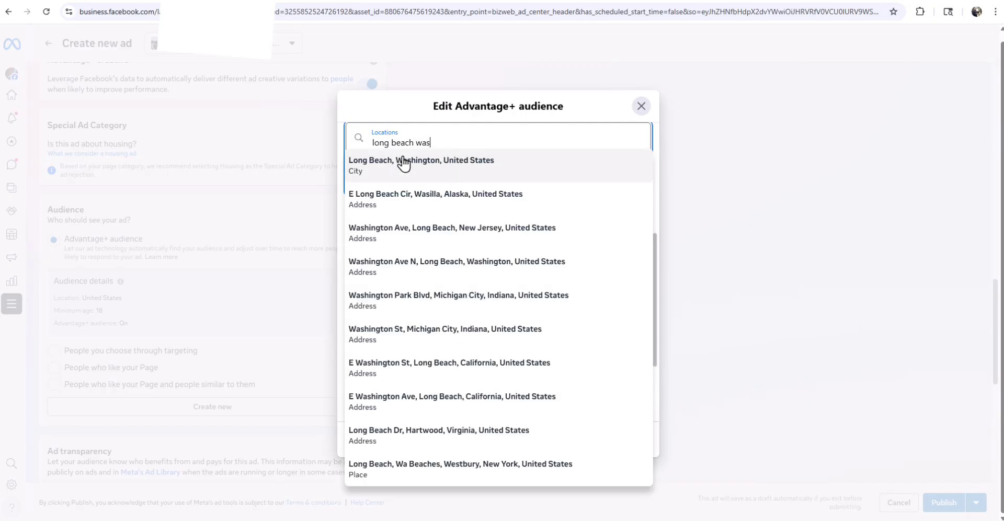
pyautogui.click(403, 164)
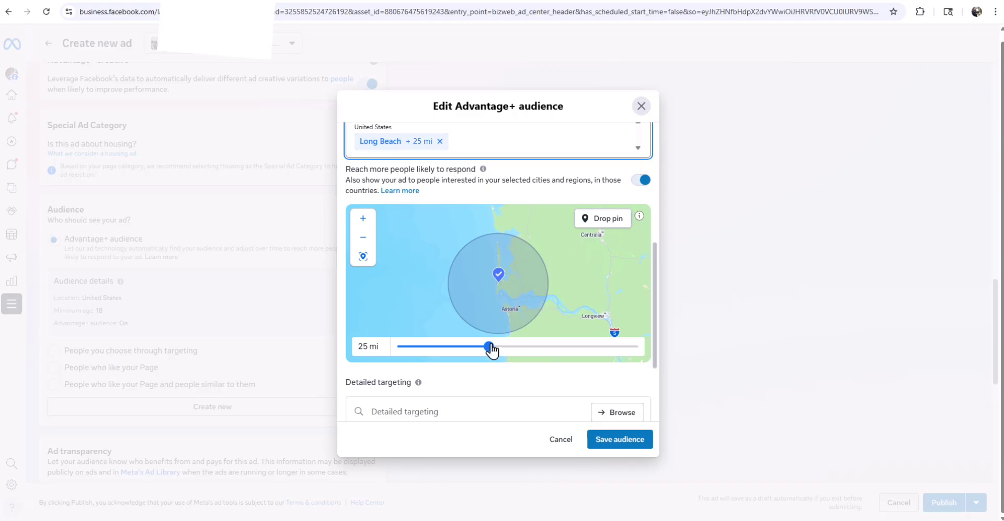
pyautogui.moveTo(490, 346)
pyautogui.mouseDown()
pyautogui.moveTo(593, 346)
pyautogui.moveTo(490, 347)
pyautogui.mouseUp()
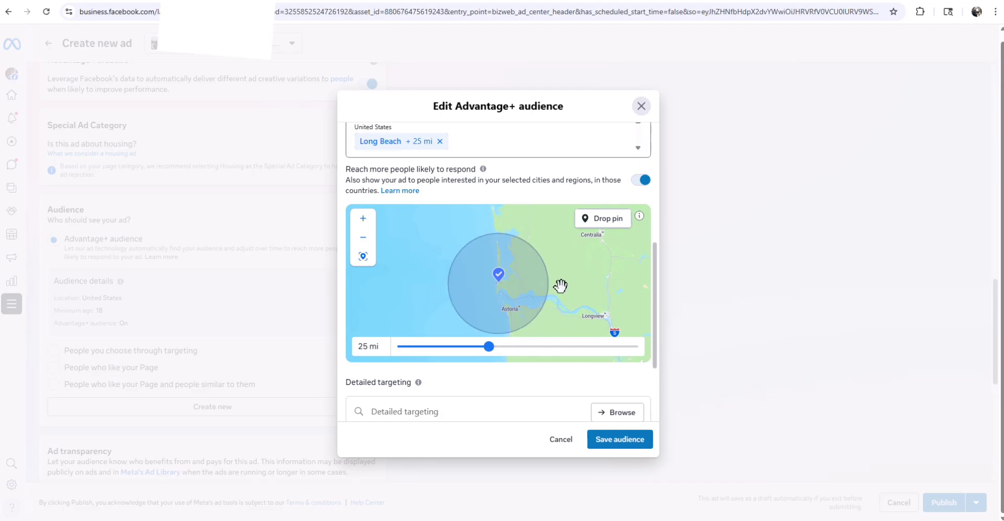
pyautogui.moveTo(560, 286); pyautogui.dragTo(543, 267)
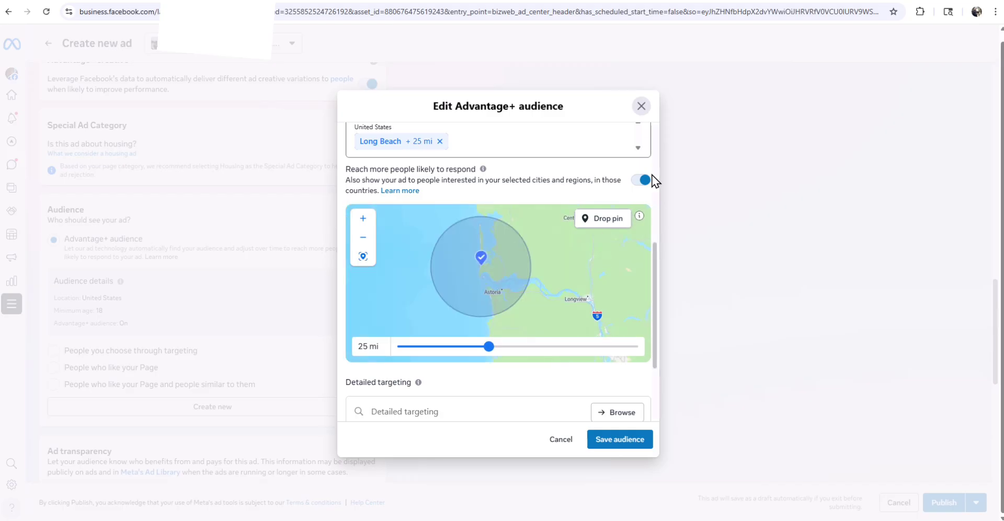
# - Search locations for 'seatt' and add the Seattle-Tacoma DMA
pyautogui.scroll(1, 599, 177)
pyautogui.scroll(3, 596, 176)
pyautogui.click(423, 214)
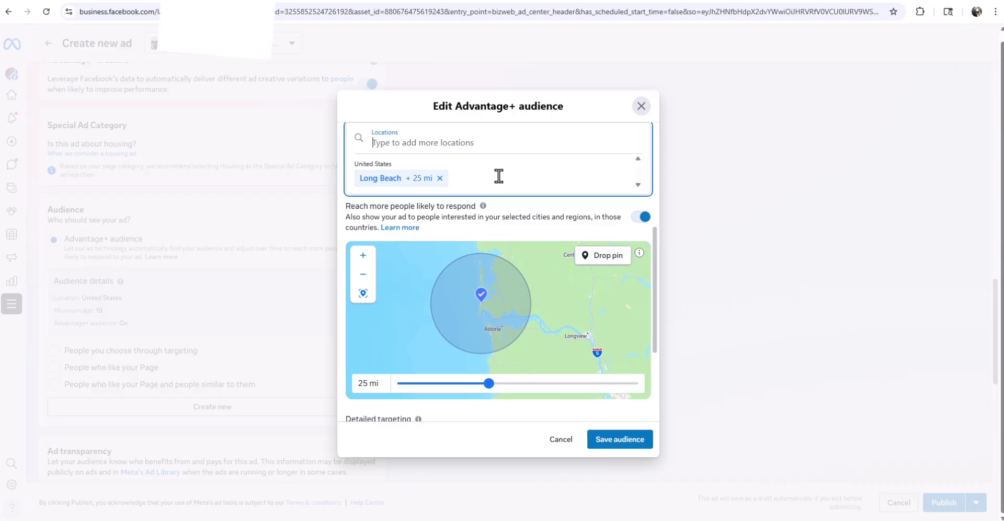
pyautogui.write('seatt')
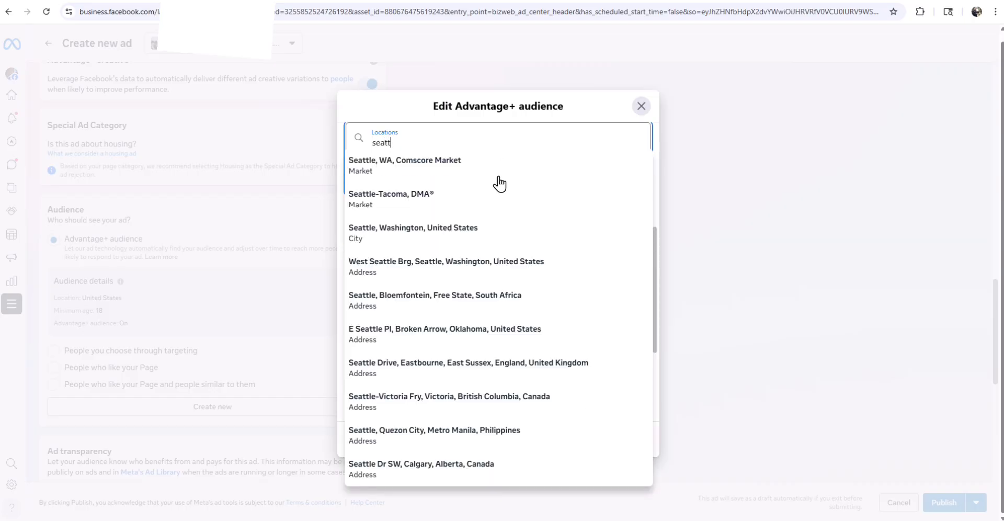
pyautogui.click(392, 202)
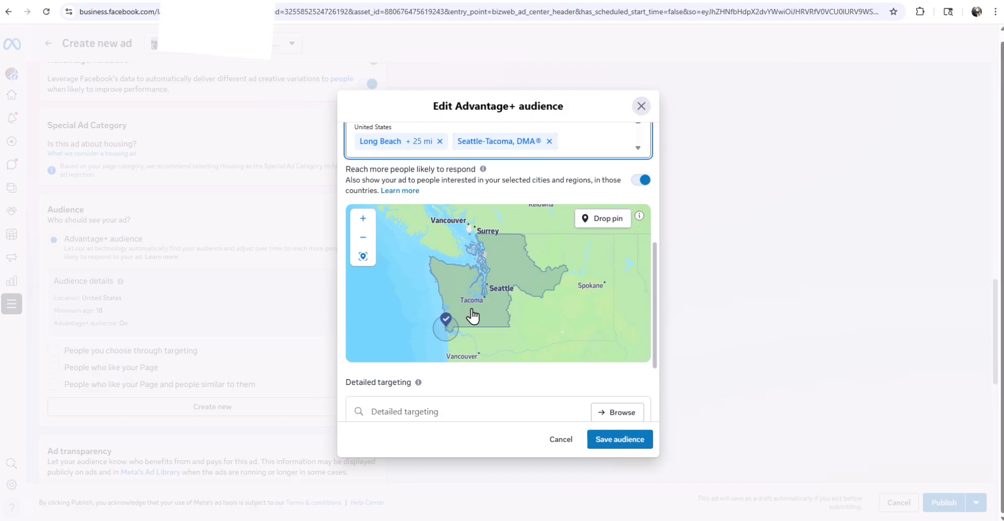
# - Remove the Seattle-Tacoma DMA and search 'seatt' again for Seattle city matches
pyautogui.click(550, 141)
pyautogui.scroll(2, 529, 149)
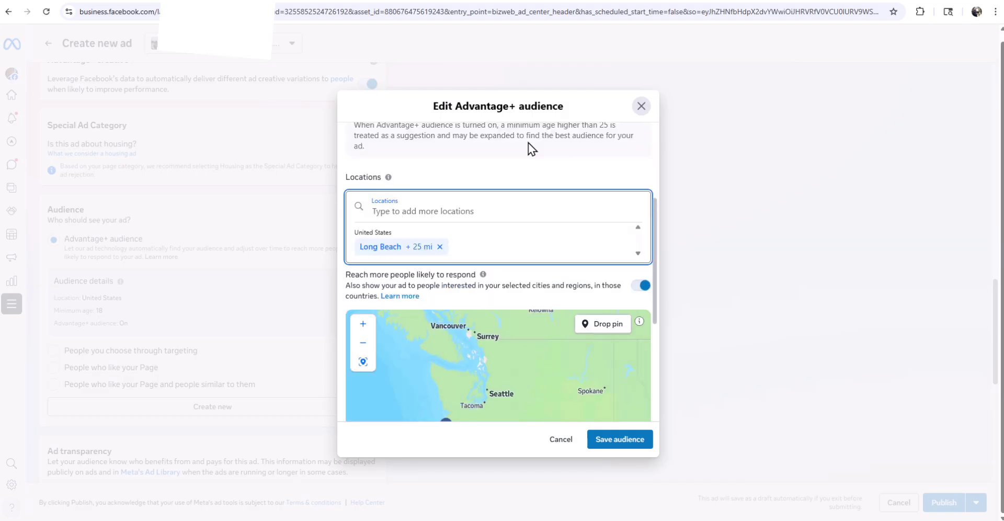
pyautogui.scroll(-1, 442, 228)
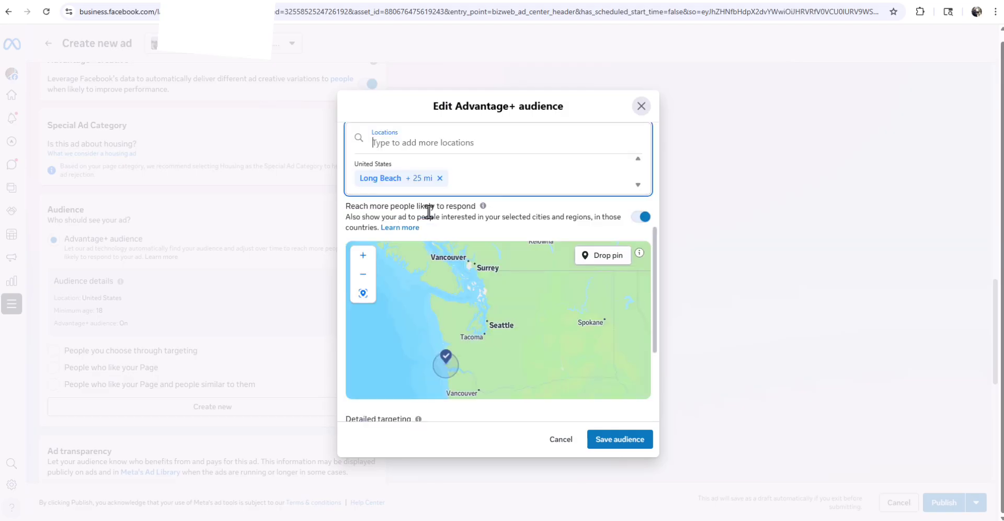
pyautogui.write('seatt')
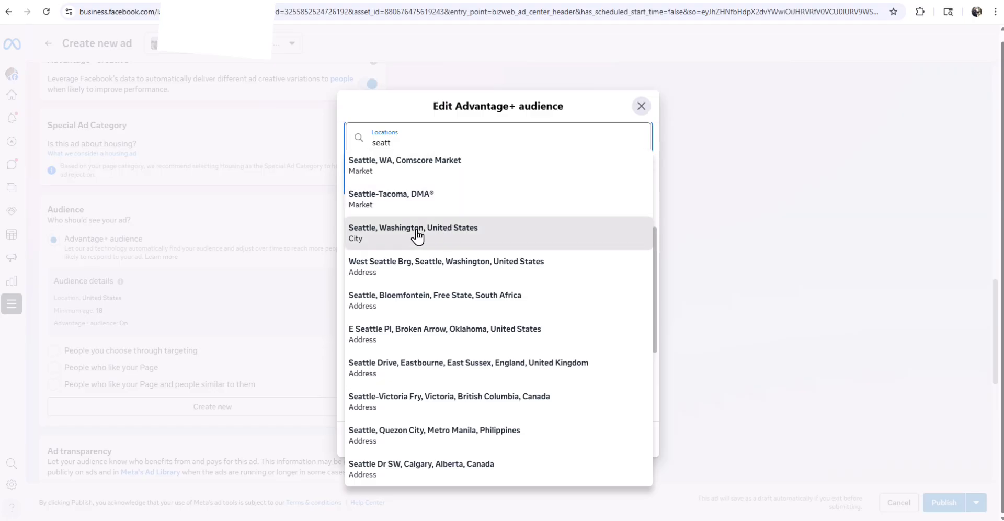
# - Add Seattle, Washington at a 40-mile radius, checking coverage toward Tacoma and Olympia
pyautogui.click(442, 233)
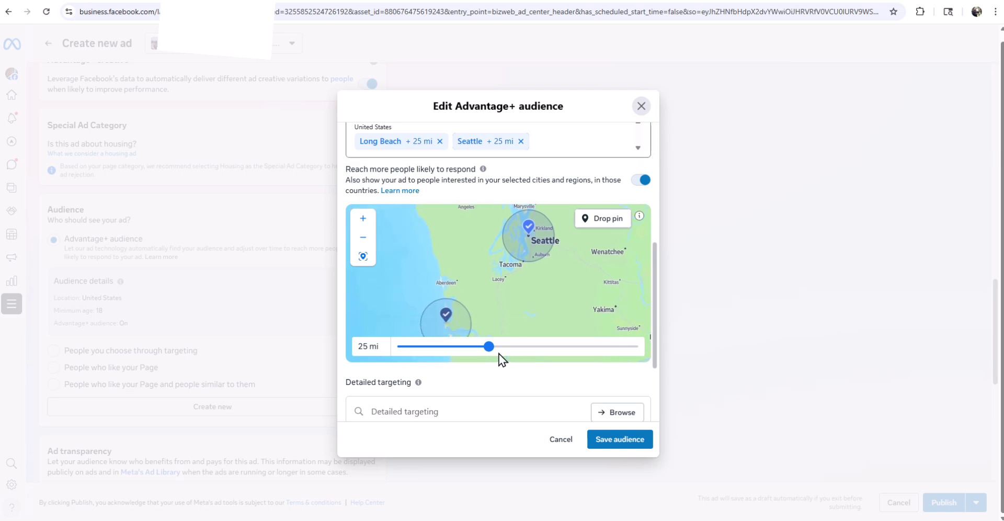
pyautogui.moveTo(490, 347); pyautogui.dragTo(575, 348)
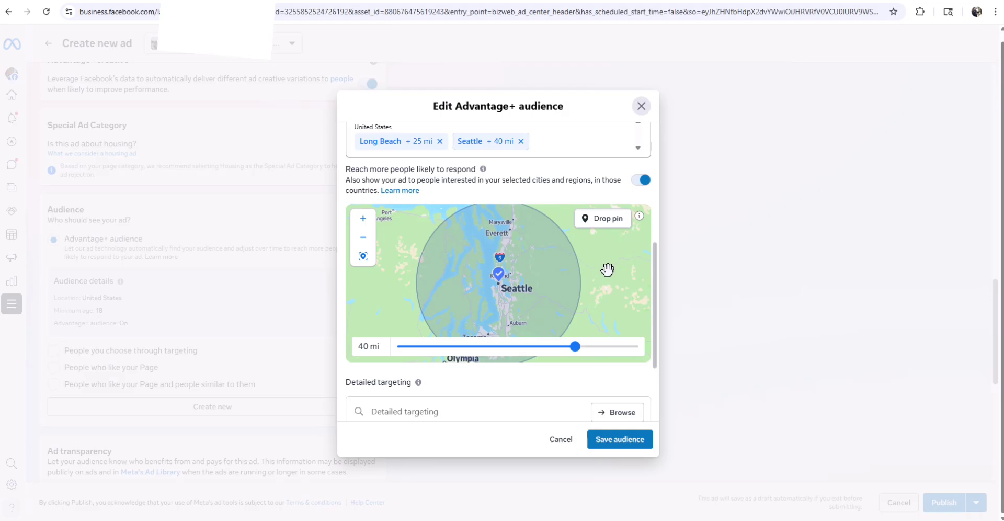
pyautogui.scroll(-2, 607, 269)
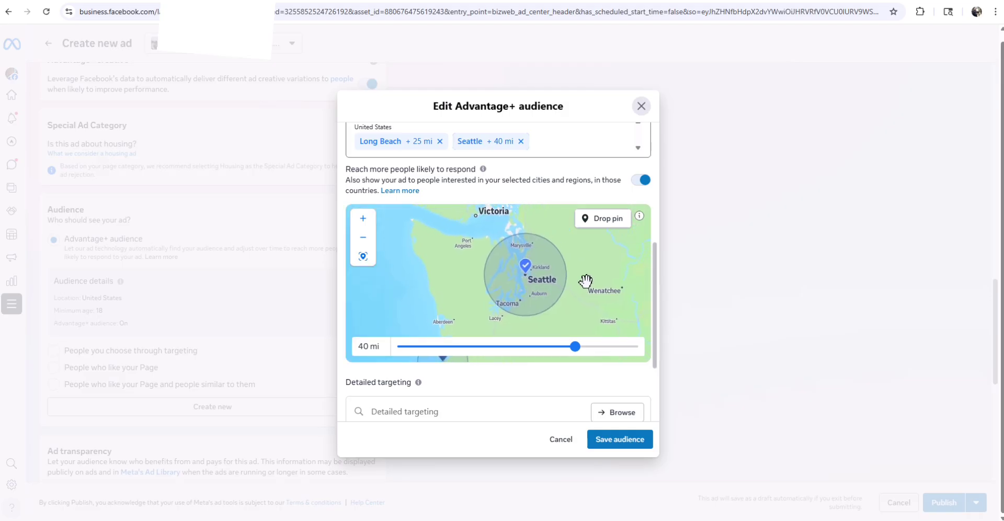
pyautogui.scroll(3, 534, 291)
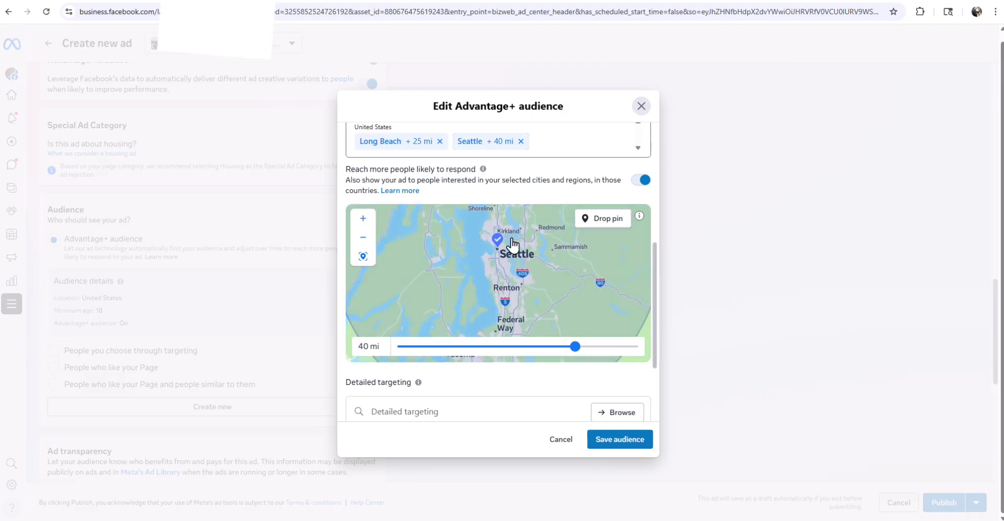
pyautogui.moveTo(544, 271)
pyautogui.mouseDown()
pyautogui.moveTo(528, 304)
pyautogui.moveTo(537, 257)
pyautogui.mouseUp()
pyautogui.moveTo(539, 298); pyautogui.dragTo(533, 271)
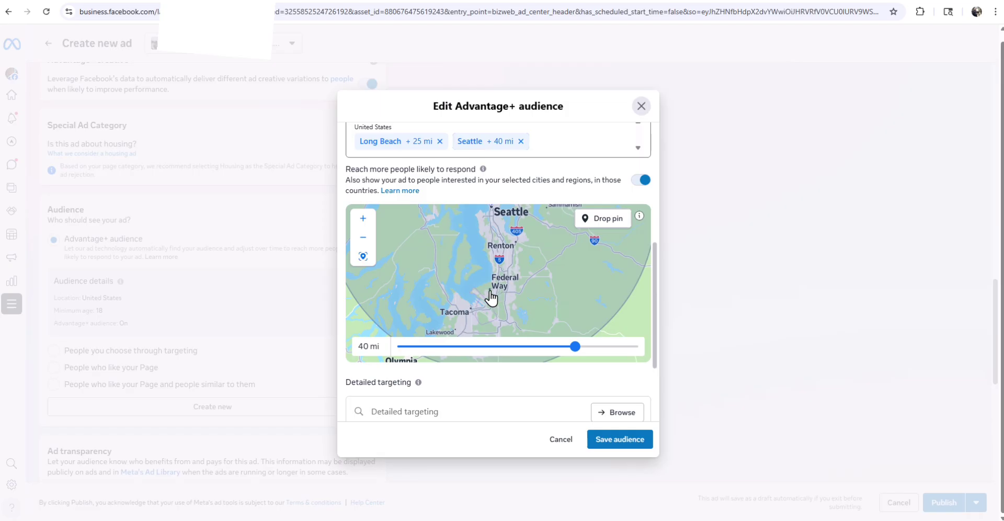
pyautogui.moveTo(543, 262); pyautogui.dragTo(517, 300)
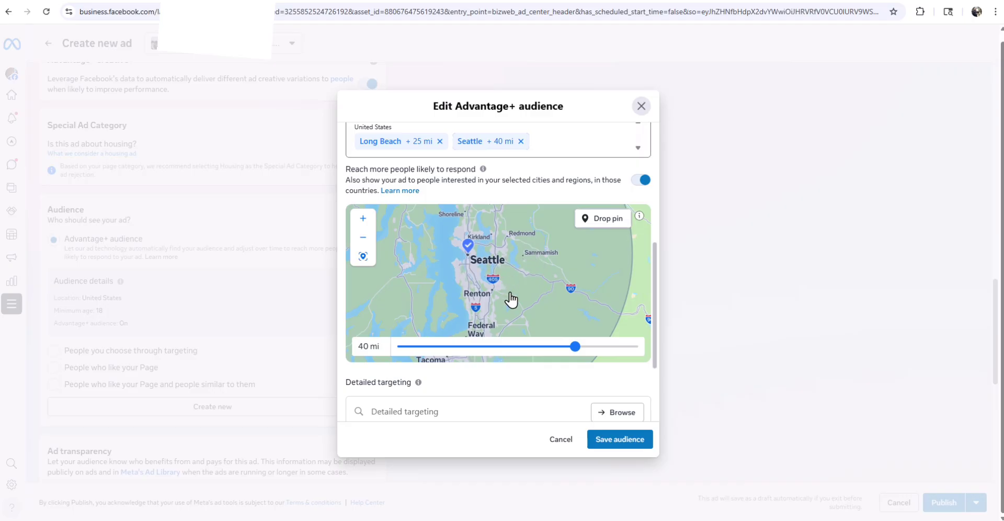
pyautogui.moveTo(511, 300); pyautogui.dragTo(511, 264)
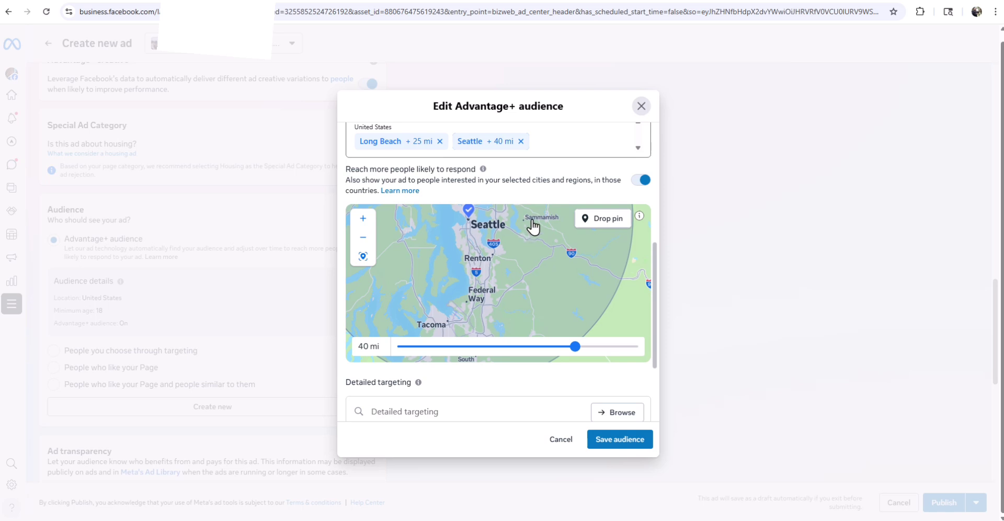
pyautogui.moveTo(507, 303); pyautogui.dragTo(530, 231)
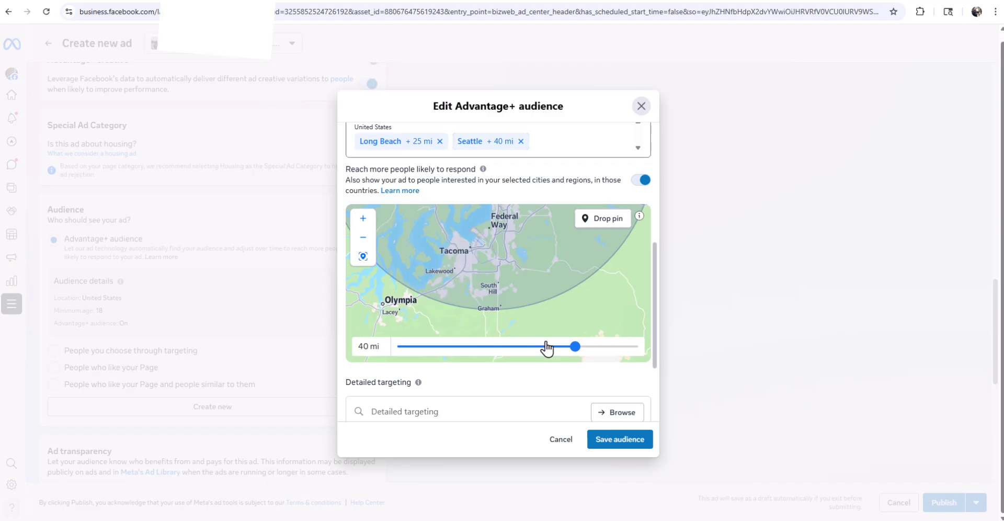
# - Widen the Seattle radius to 50 miles and check coverage south toward Vancouver and Salem
pyautogui.moveTo(580, 348); pyautogui.dragTo(642, 353)
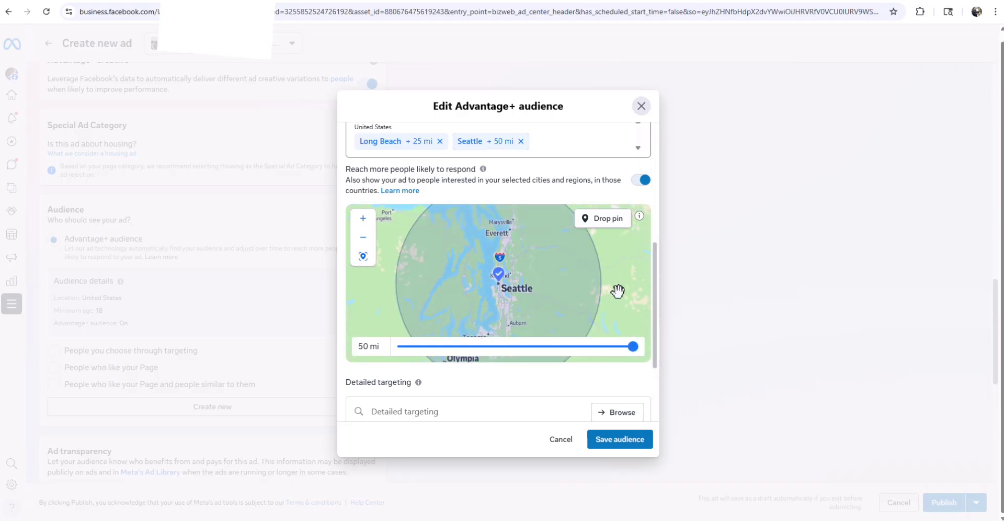
pyautogui.moveTo(617, 291)
pyautogui.mouseDown()
pyautogui.moveTo(620, 229)
pyautogui.moveTo(611, 275)
pyautogui.mouseUp()
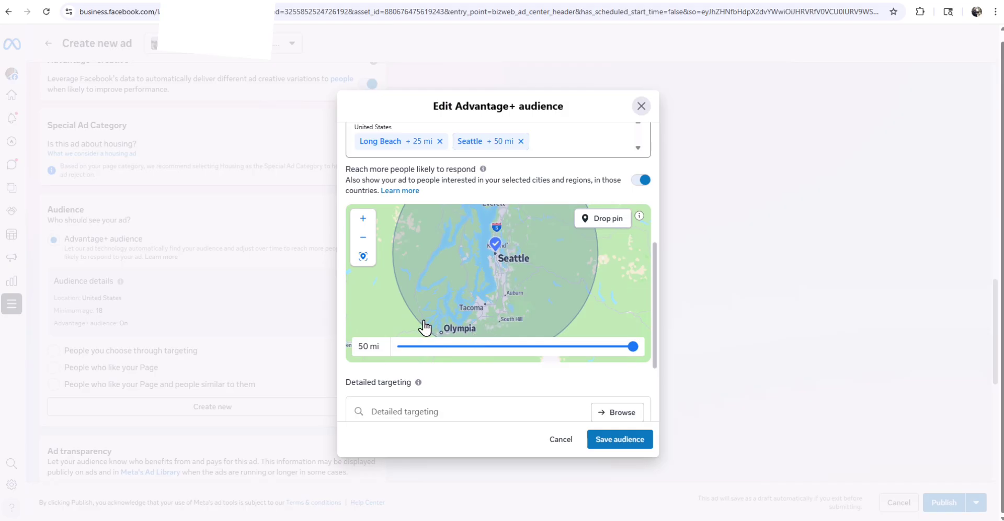
pyautogui.scroll(-1, 594, 276)
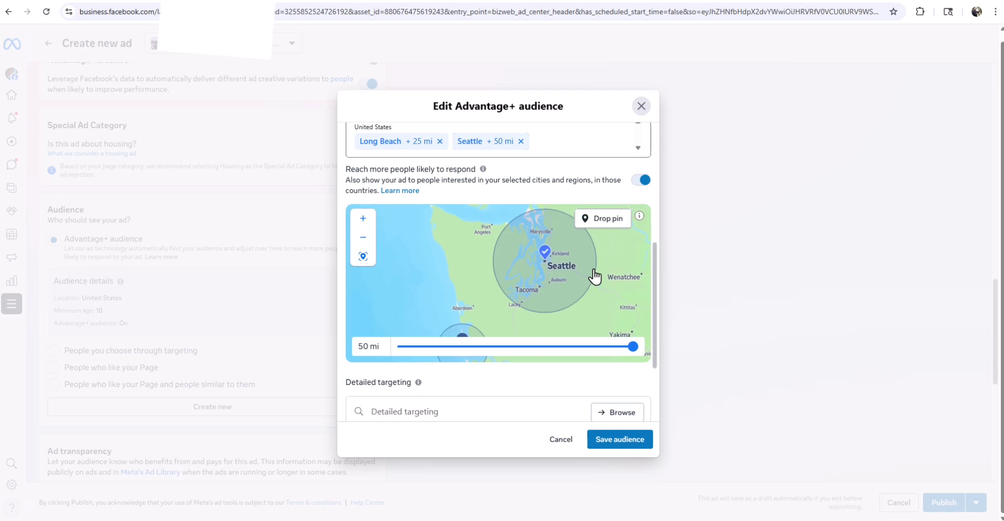
pyautogui.scroll(-1, 594, 276)
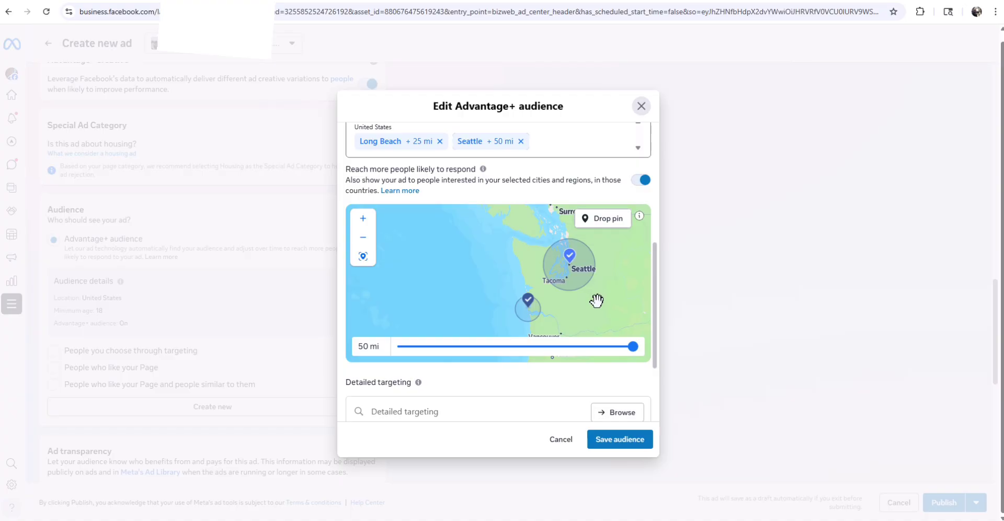
pyautogui.moveTo(595, 301); pyautogui.dragTo(534, 254)
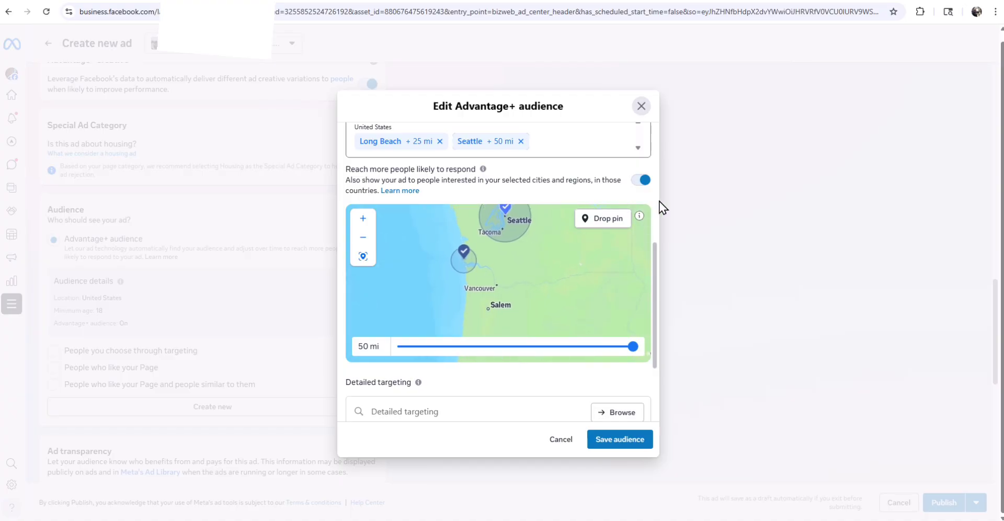
pyautogui.scroll(3, 652, 197)
# - Add Portland, Oregon as a city location, replacing the mistakenly chosen Portland market
pyautogui.click(487, 265)
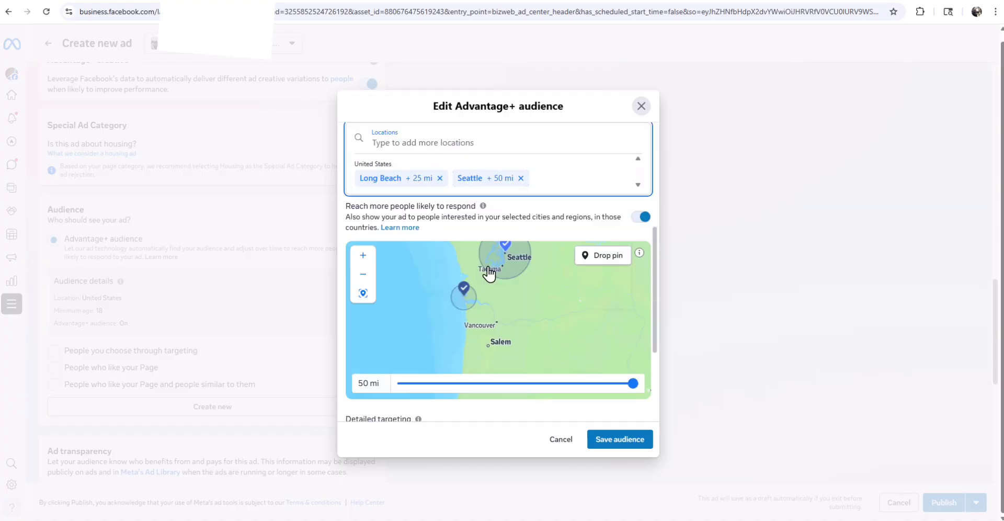
pyautogui.write('portlan')
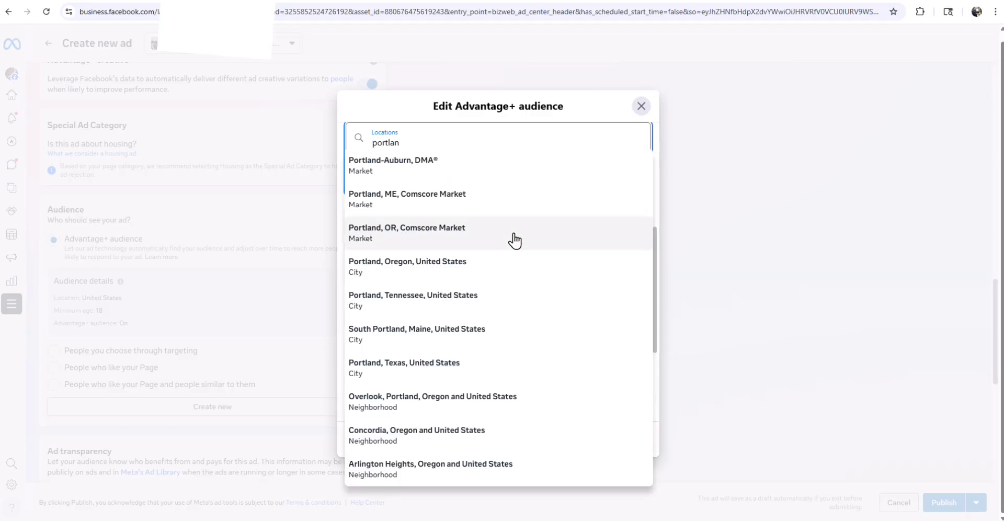
pyautogui.click(419, 237)
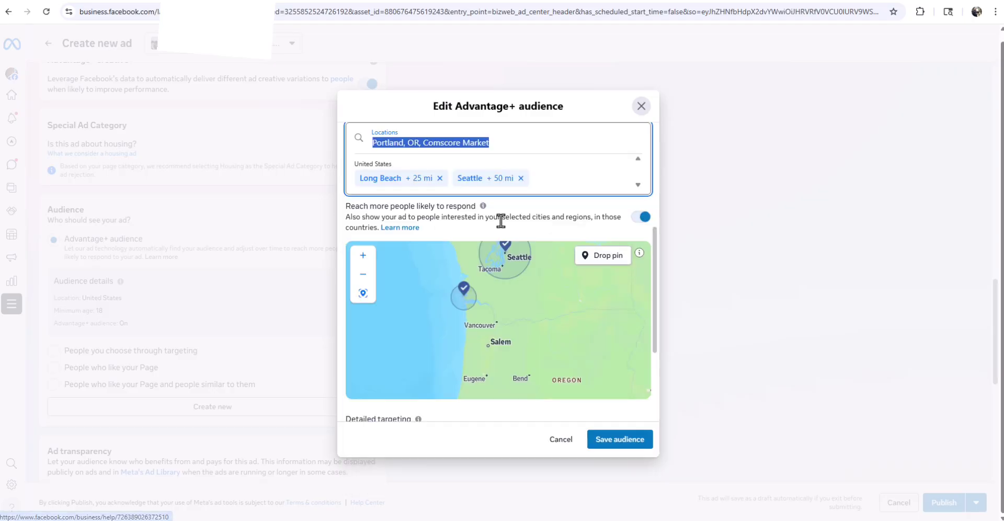
pyautogui.click(506, 146)
pyautogui.moveTo(507, 147); pyautogui.dragTo(334, 146)
pyautogui.press('BackSpace')
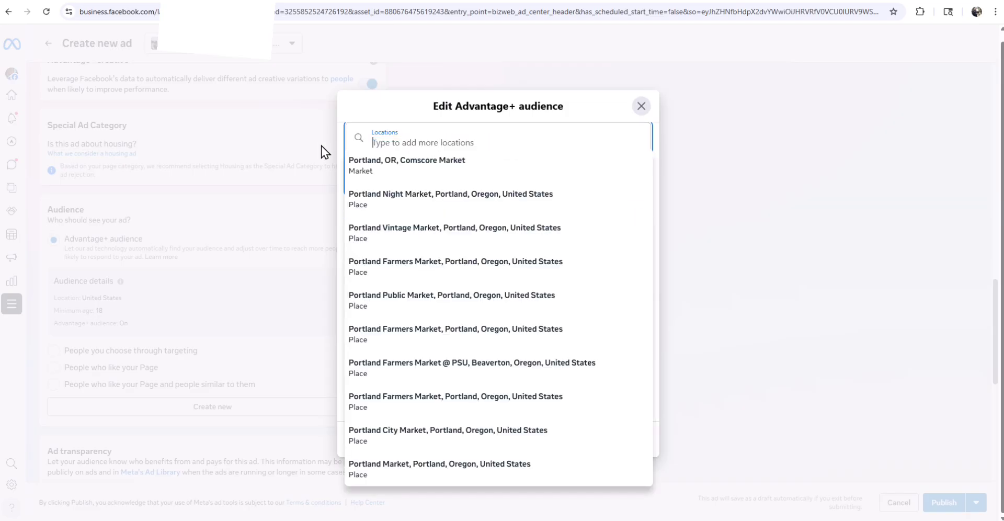
pyautogui.write('portland or')
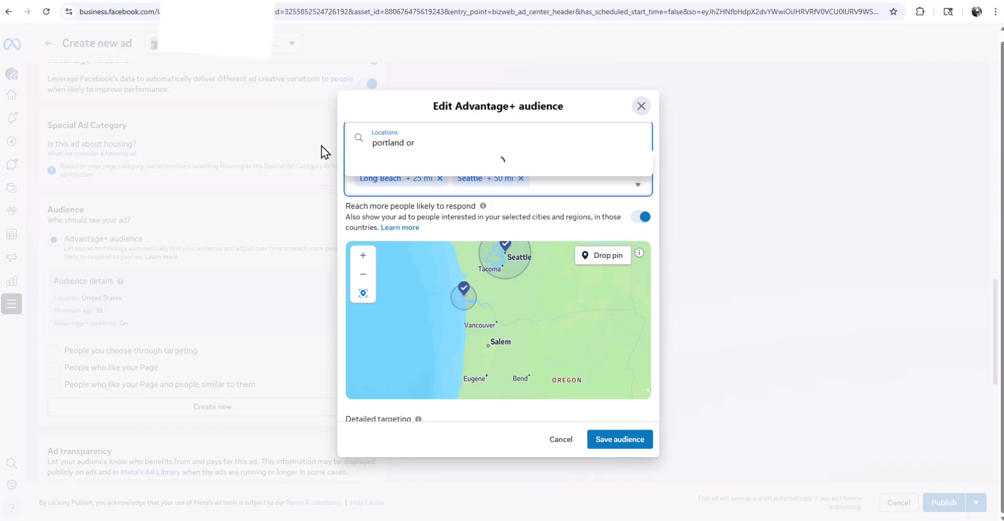
pyautogui.click(444, 165)
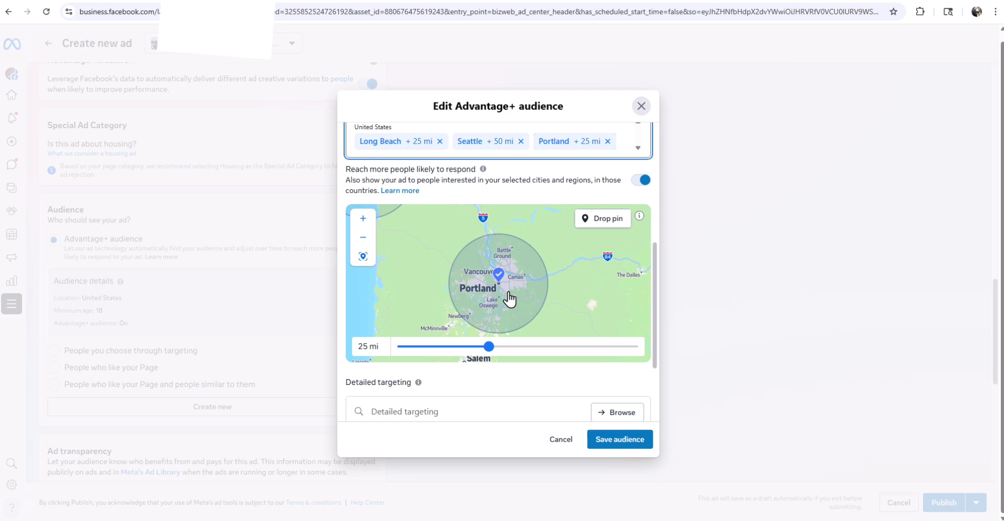
# - Zoom and pan the map to check Portland's 25-mile circle alongside Long Beach and Seattle
pyautogui.scroll(-2, 585, 269)
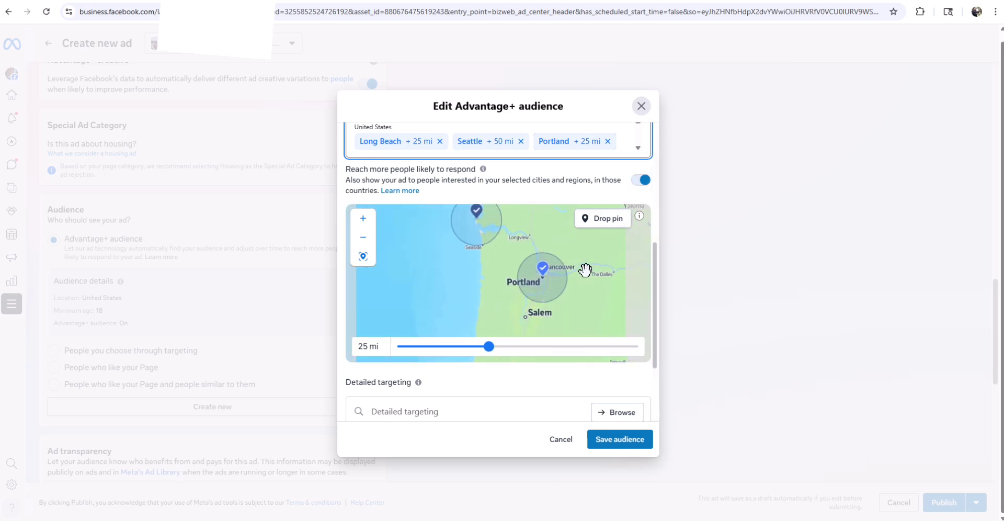
pyautogui.scroll(-1, 585, 269)
pyautogui.moveTo(592, 246); pyautogui.dragTo(531, 262)
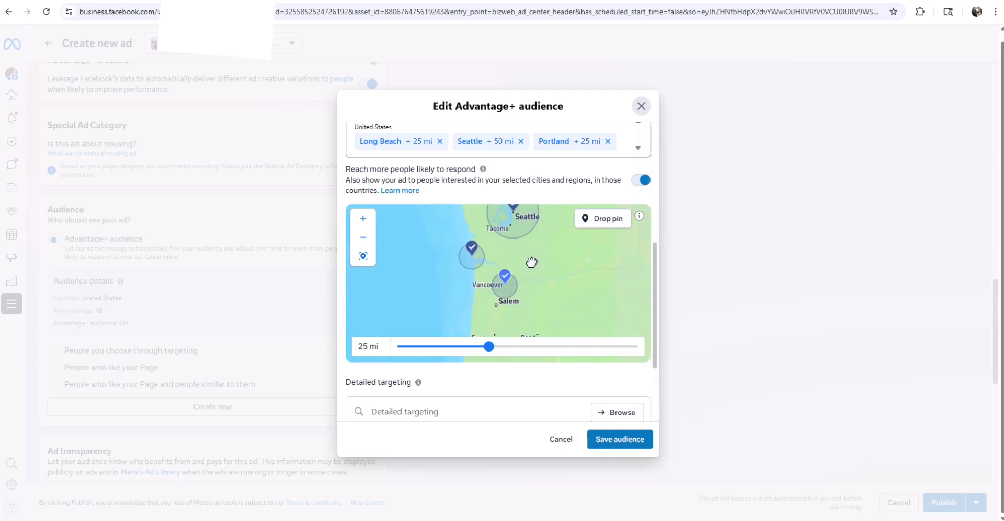
pyautogui.click(511, 292)
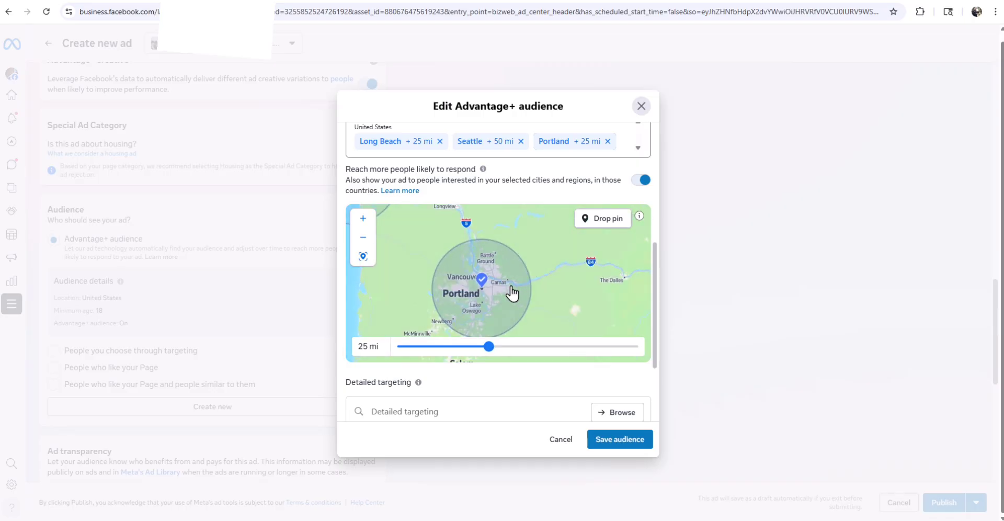
pyautogui.moveTo(579, 289); pyautogui.dragTo(626, 267)
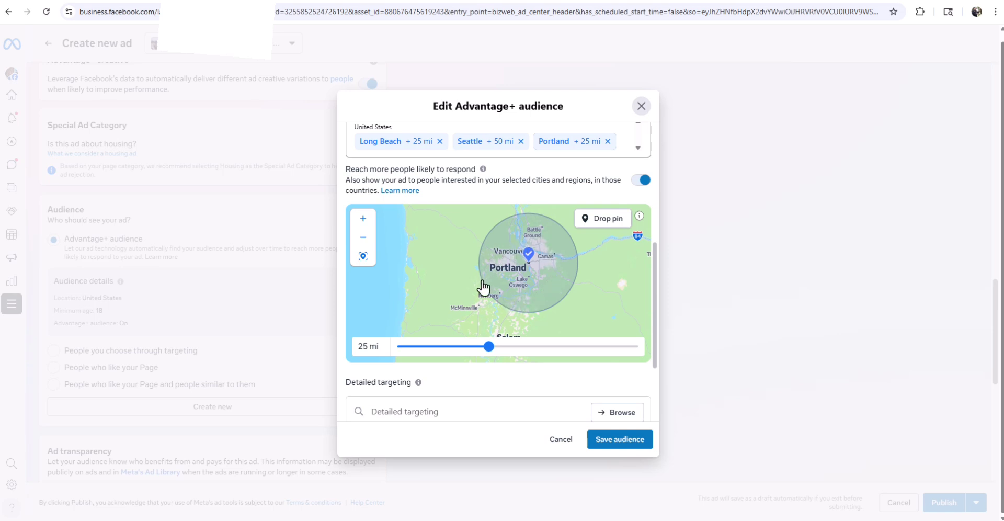
pyautogui.scroll(-3, 514, 314)
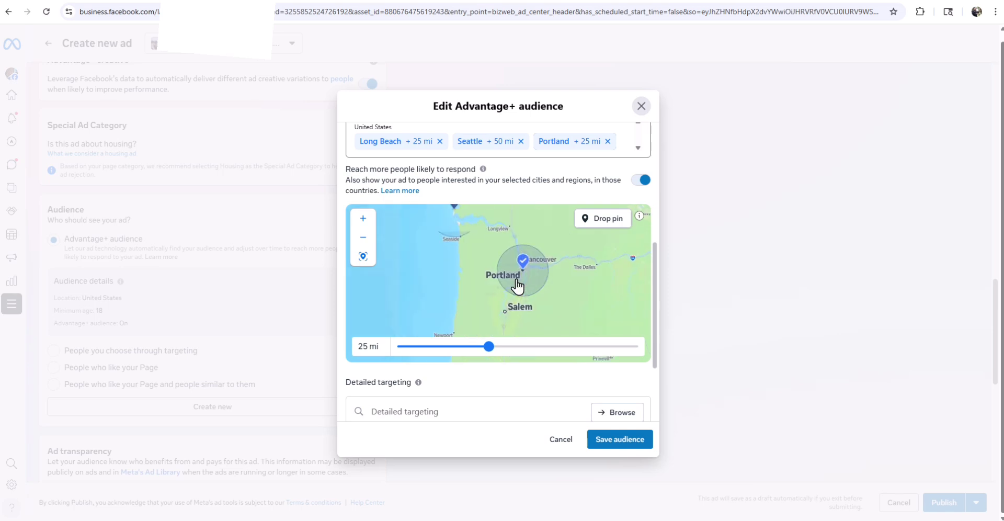
pyautogui.moveTo(554, 249); pyautogui.dragTo(564, 264)
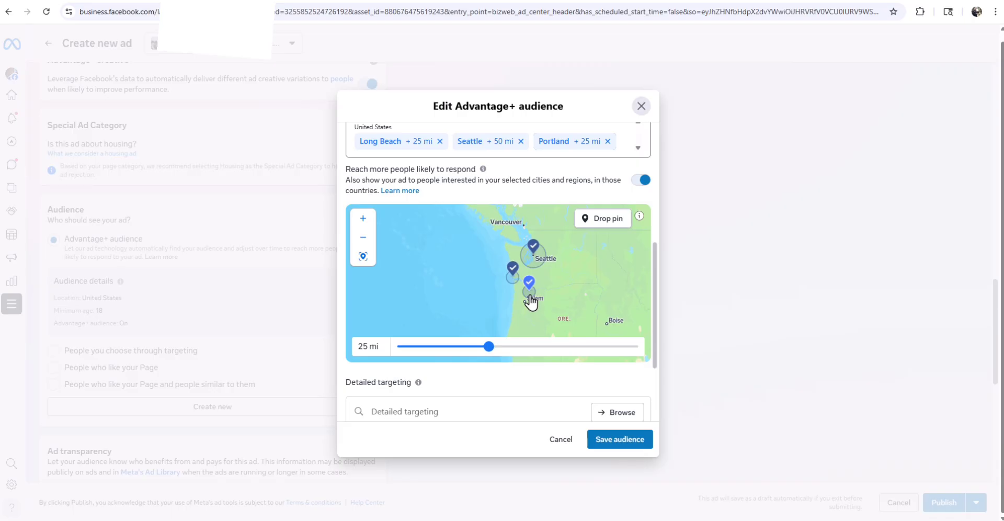
# - Browse detailed targeting interests and behaviours, then back out without adding any
pyautogui.scroll(-3, 653, 214)
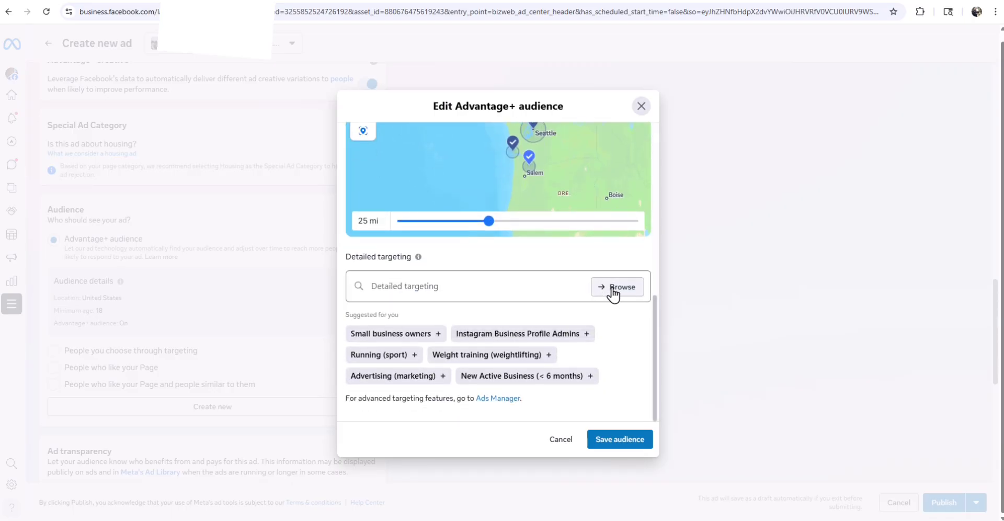
pyautogui.click(613, 288)
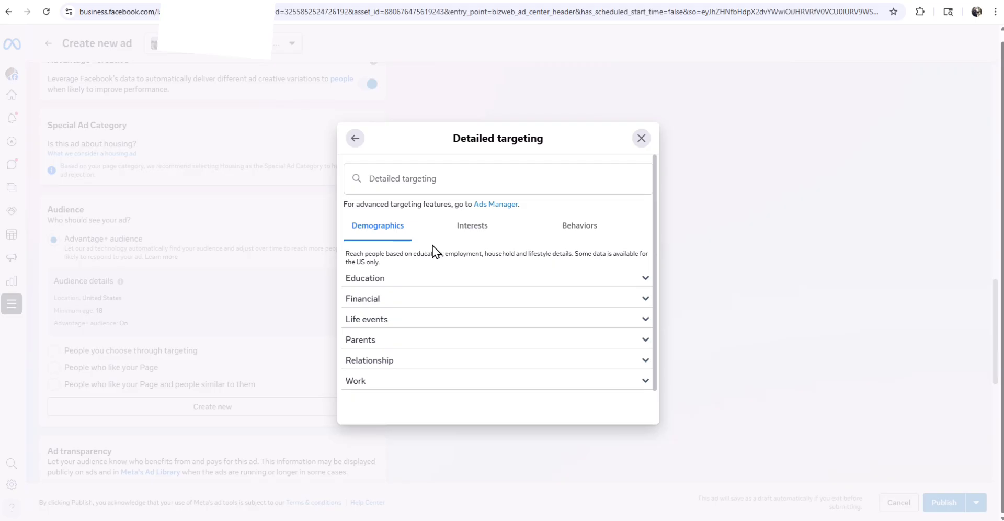
pyautogui.click(472, 233)
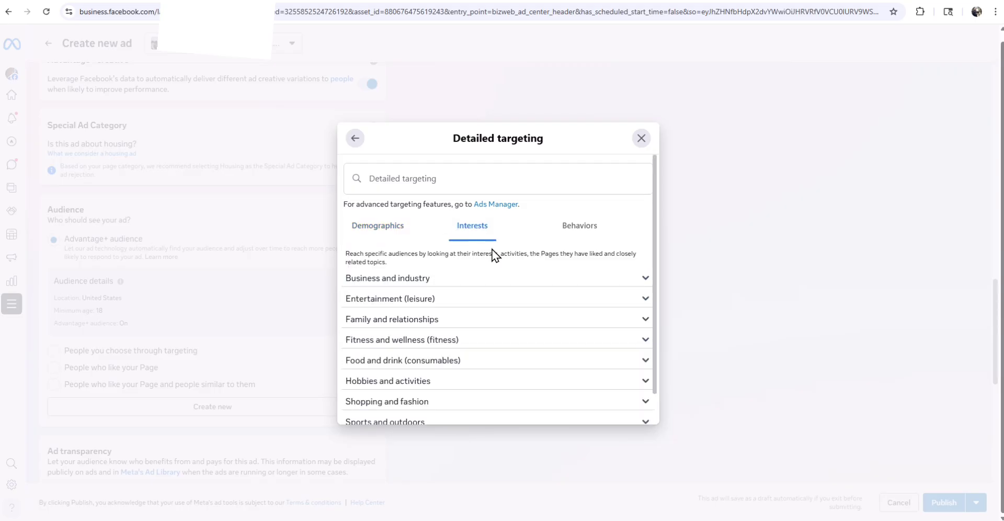
pyautogui.scroll(-1, 504, 301)
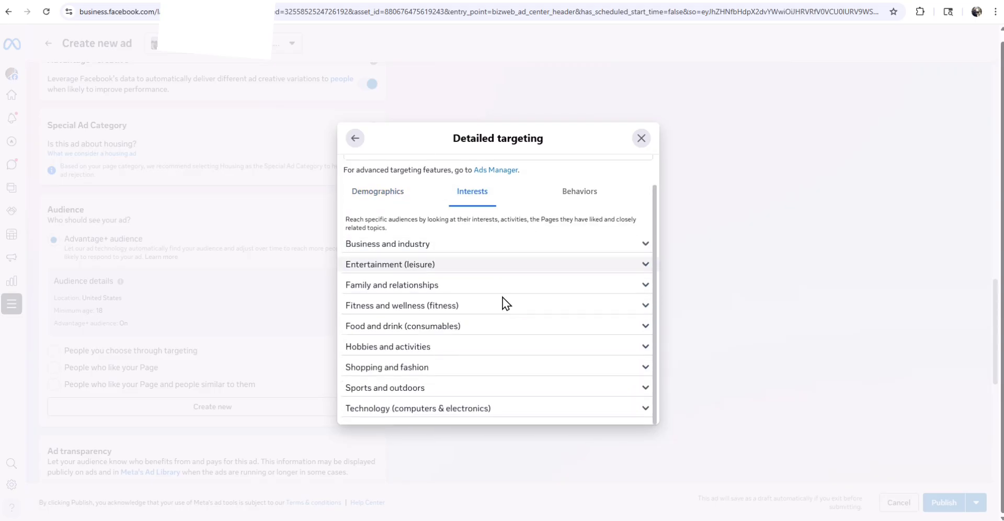
pyautogui.click(585, 192)
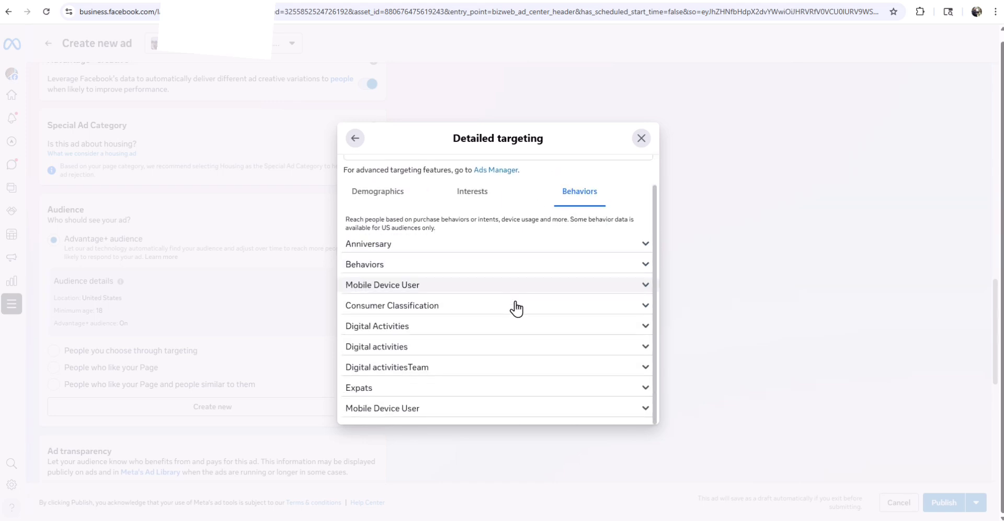
pyautogui.scroll(1, 628, 197)
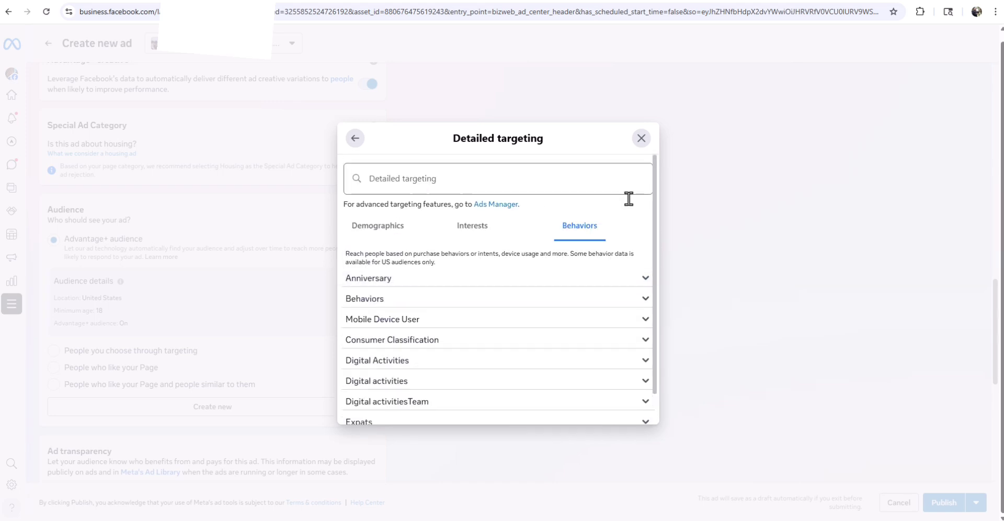
pyautogui.click(641, 138)
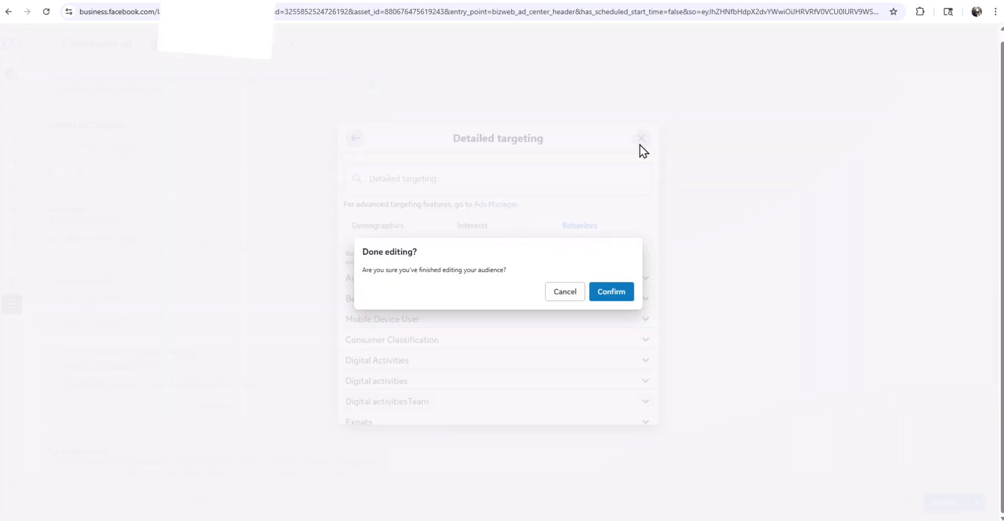
pyautogui.click(557, 294)
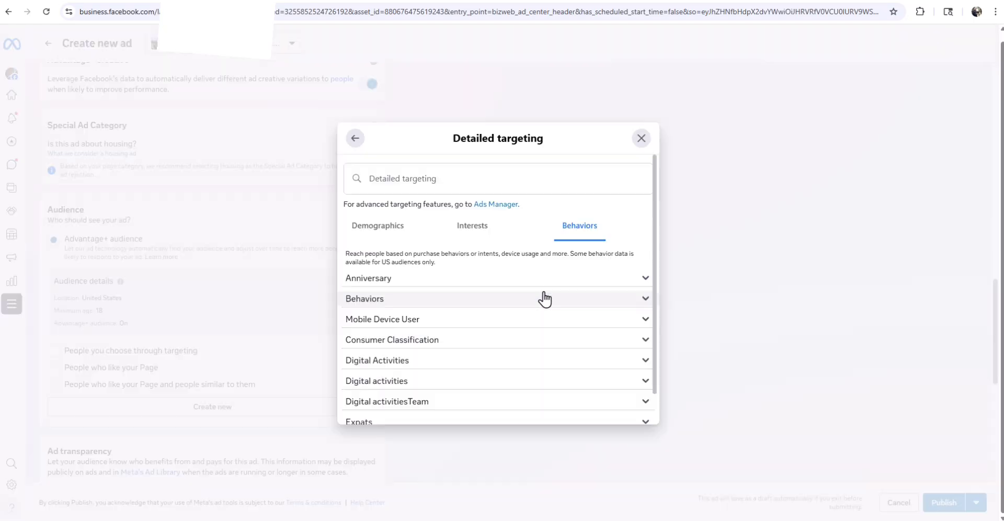
pyautogui.click(355, 139)
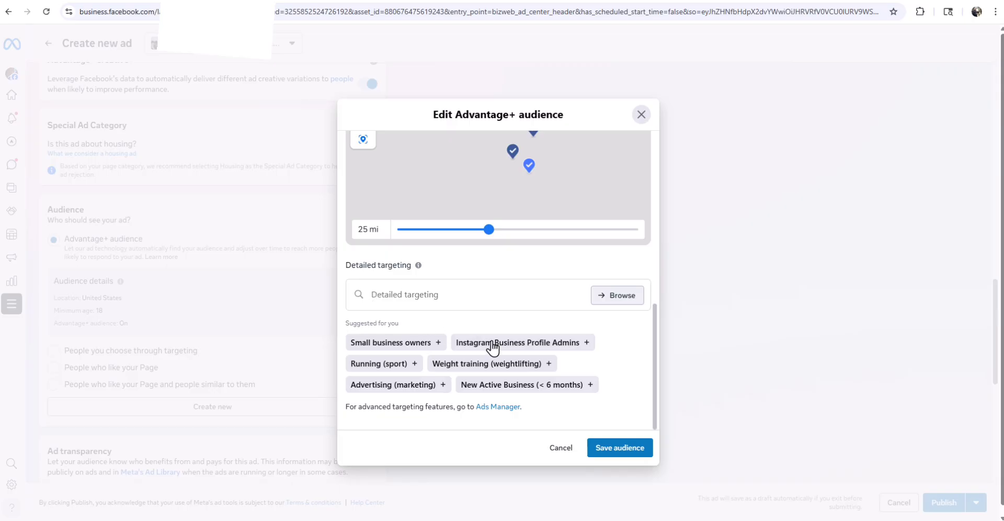
# - Save the audience (Portland, Long Beach, Seattle, ages 27–65+) and scroll to the schedule and budget
pyautogui.click(621, 448)
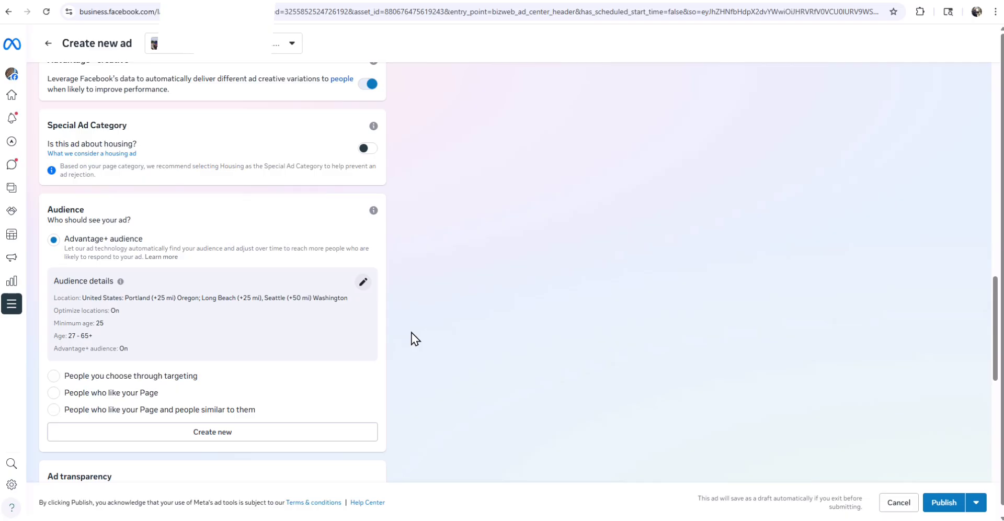
pyautogui.scroll(-3, 411, 333)
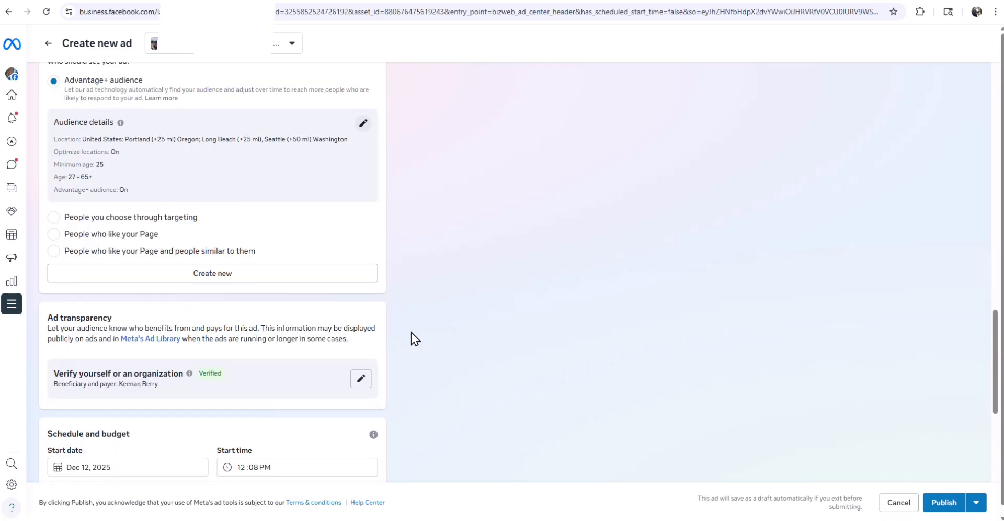
pyautogui.scroll(-1, 413, 332)
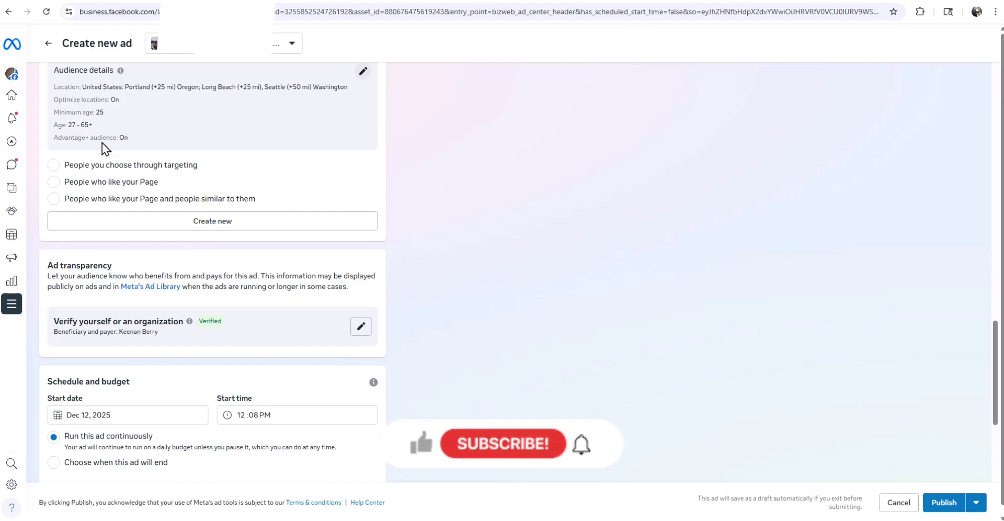
pyautogui.scroll(-2, 528, 253)
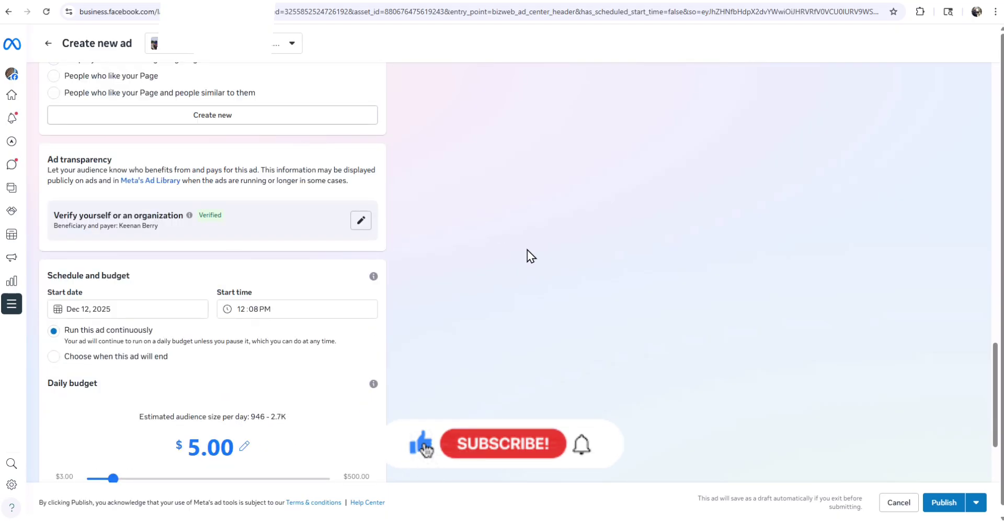
pyautogui.scroll(-3, 527, 250)
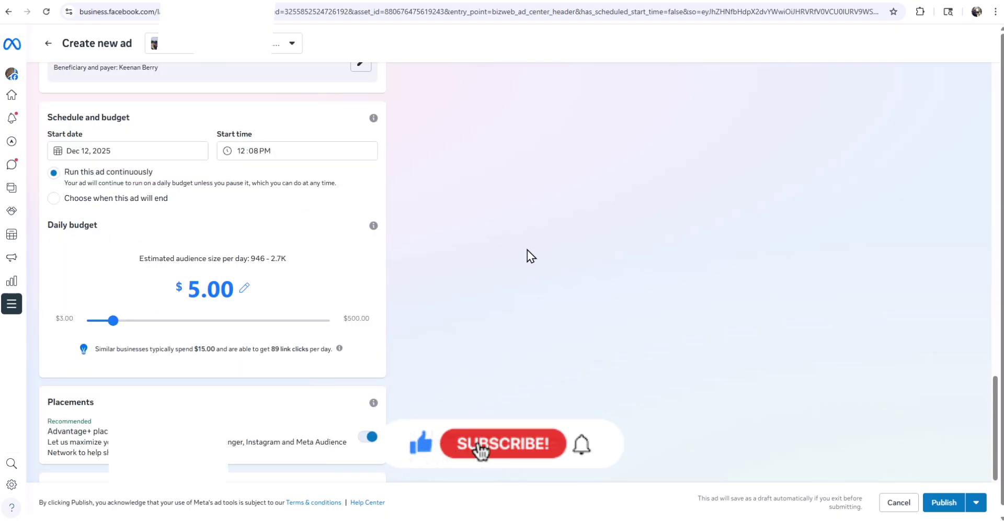
pyautogui.scroll(-1, 528, 249)
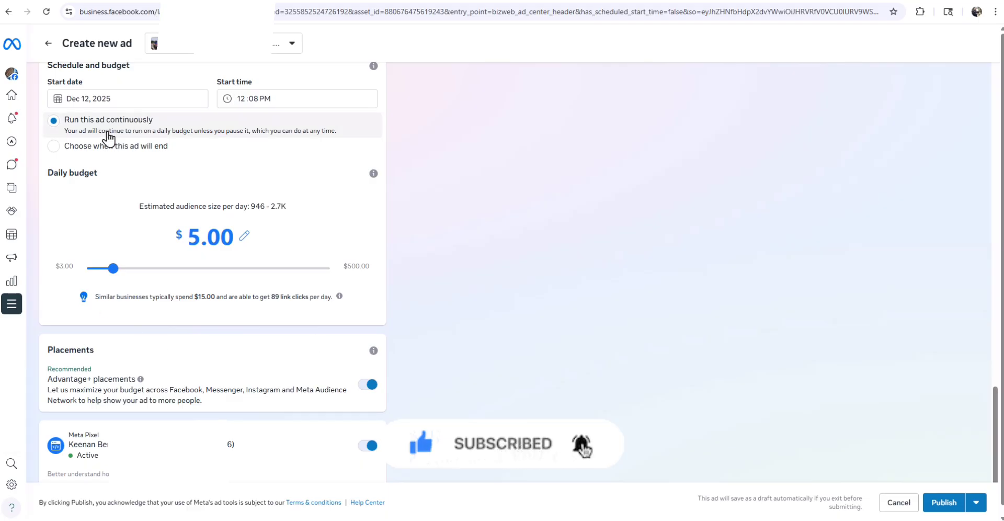
# - Give the ad an end date of December 23, 2025, for an 11-day run from Dec 12
pyautogui.click(52, 147)
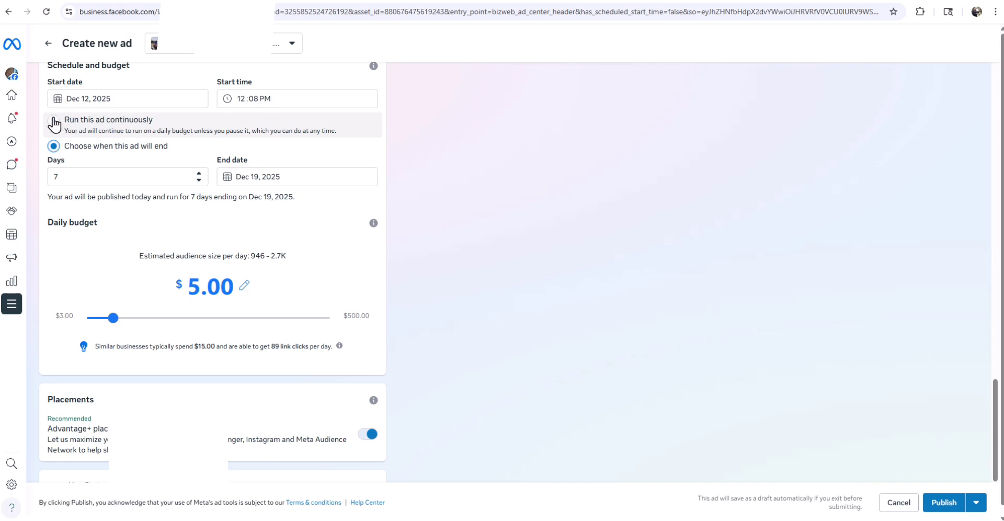
pyautogui.click(54, 123)
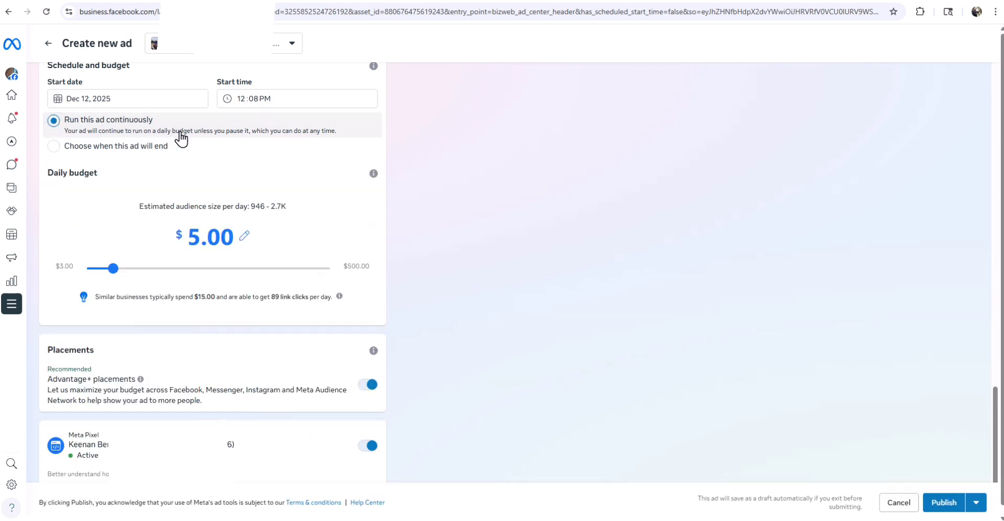
pyautogui.click(52, 149)
pyautogui.click(373, 223)
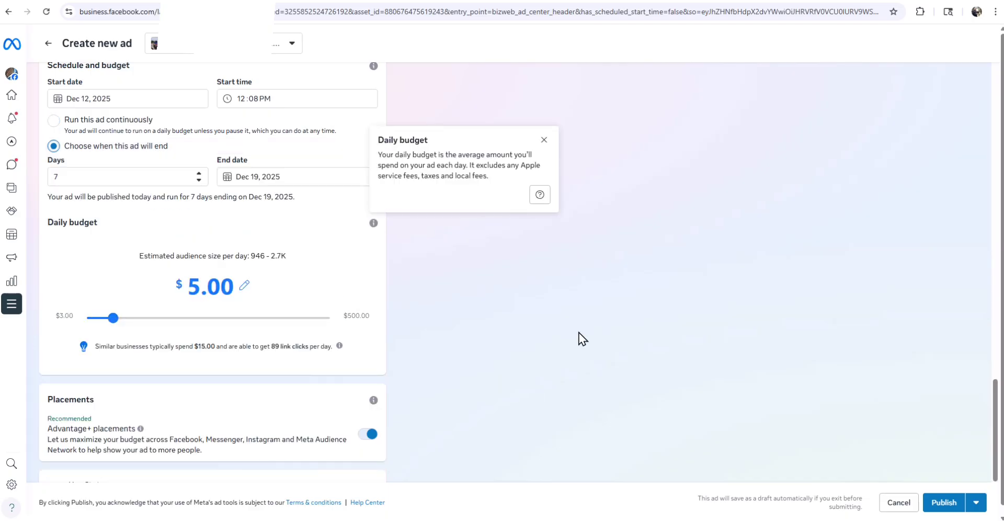
pyautogui.click(289, 178)
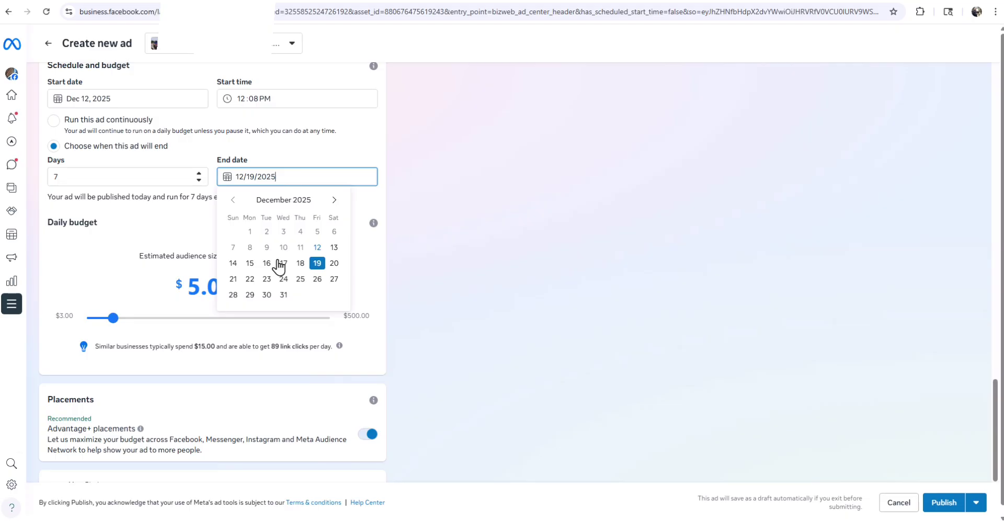
pyautogui.click(267, 279)
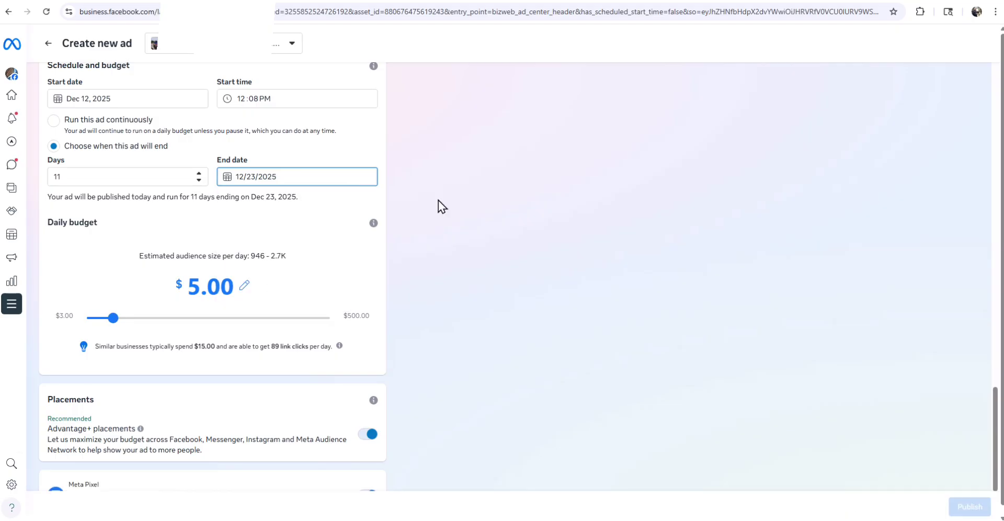
# - Scroll the ad form to review the $9.00 daily budget and audience details
pyautogui.scroll(15, 438, 199)
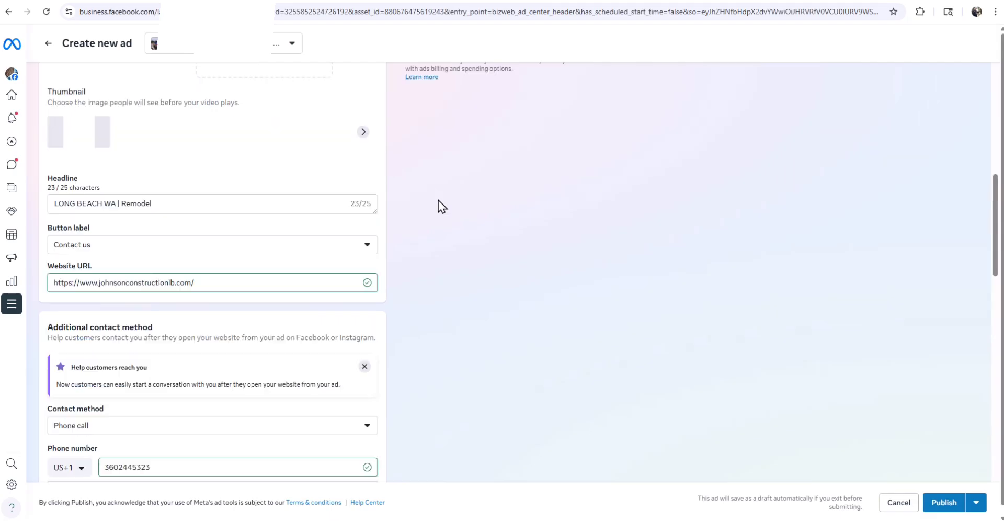
pyautogui.scroll(-15, 438, 199)
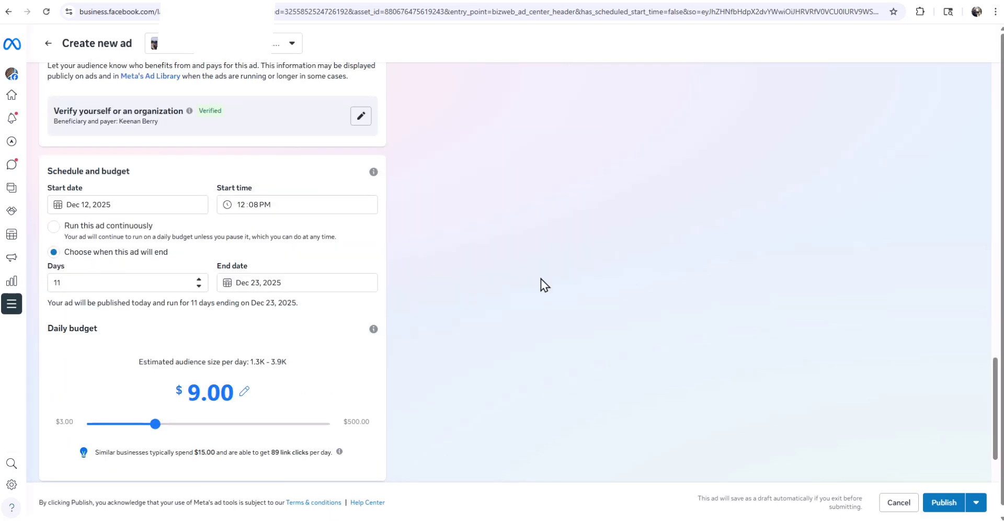
pyautogui.scroll(7, 541, 278)
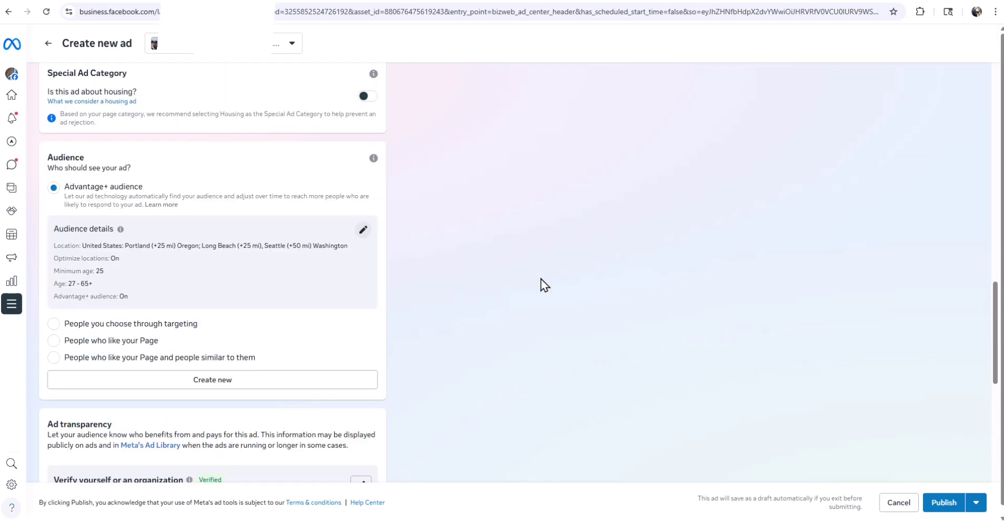
pyautogui.scroll(1, 540, 285)
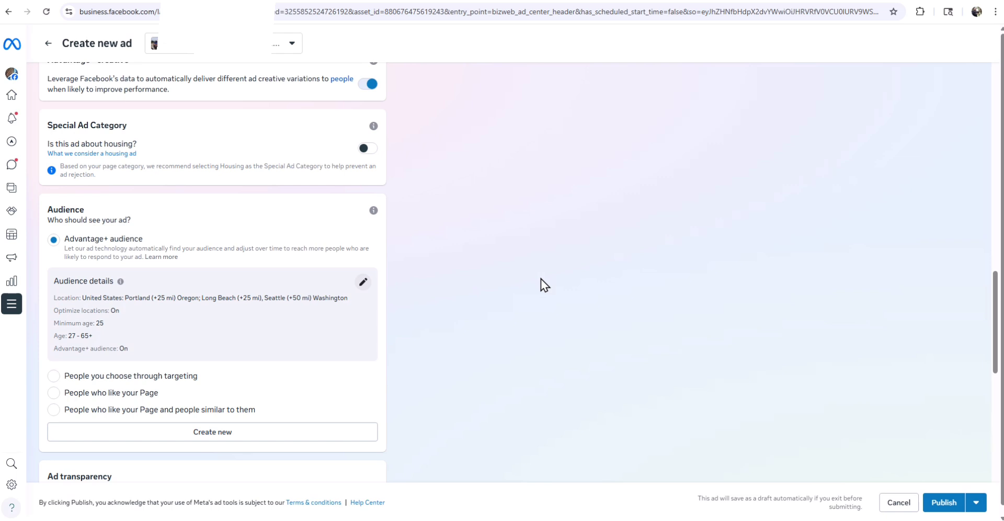
pyautogui.scroll(-10, 540, 278)
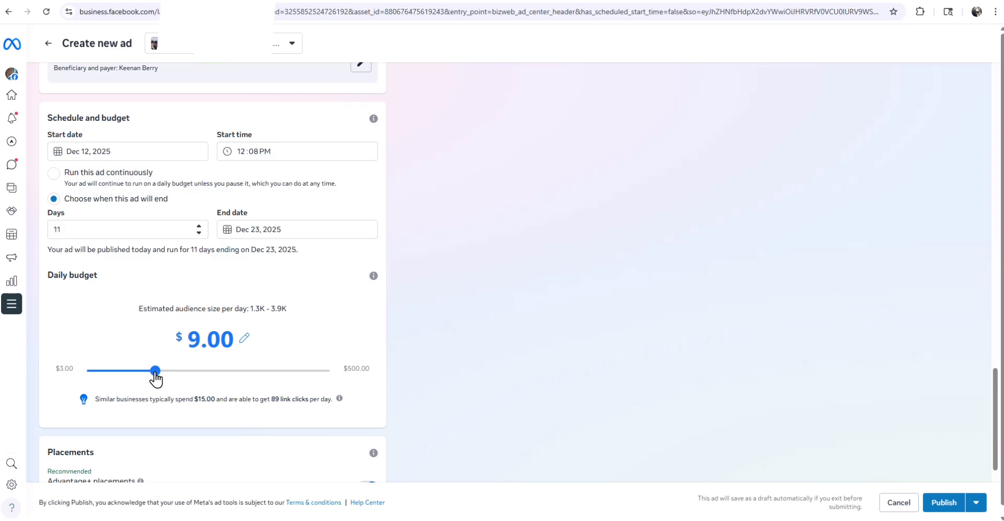
pyautogui.moveTo(156, 378); pyautogui.dragTo(119, 380)
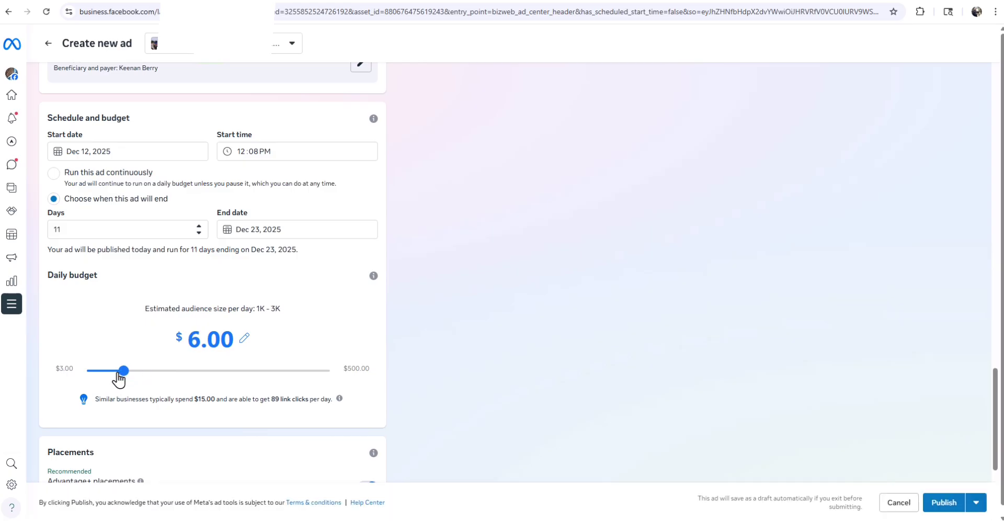
pyautogui.moveTo(281, 308); pyautogui.dragTo(256, 309)
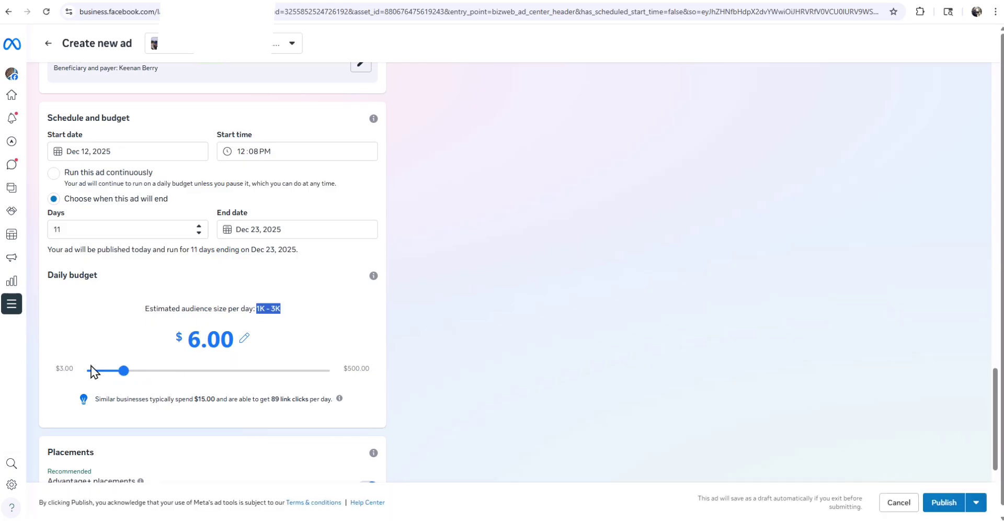
pyautogui.moveTo(128, 377); pyautogui.dragTo(157, 372)
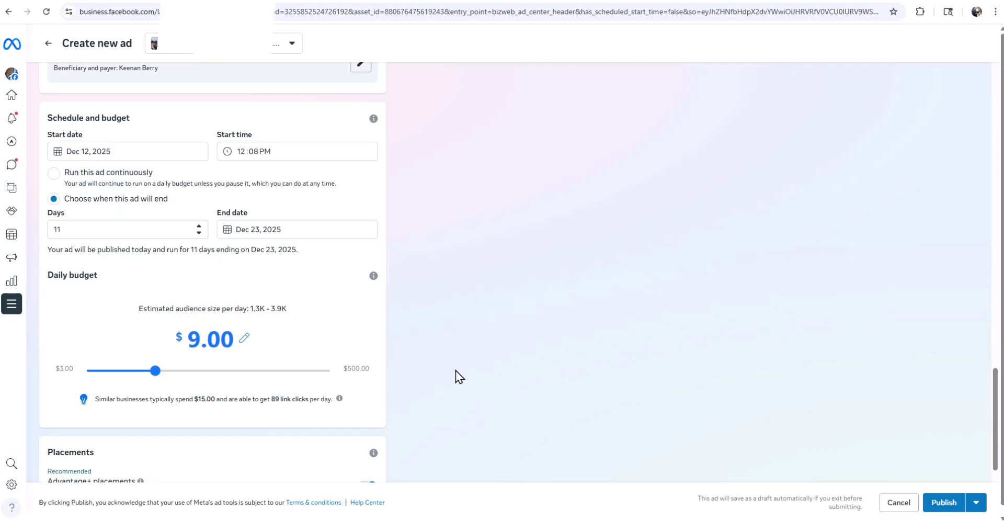
pyautogui.moveTo(293, 309); pyautogui.dragTo(152, 322)
pyautogui.click(290, 309)
pyautogui.moveTo(288, 309); pyautogui.dragTo(252, 311)
pyautogui.scroll(-4, 565, 417)
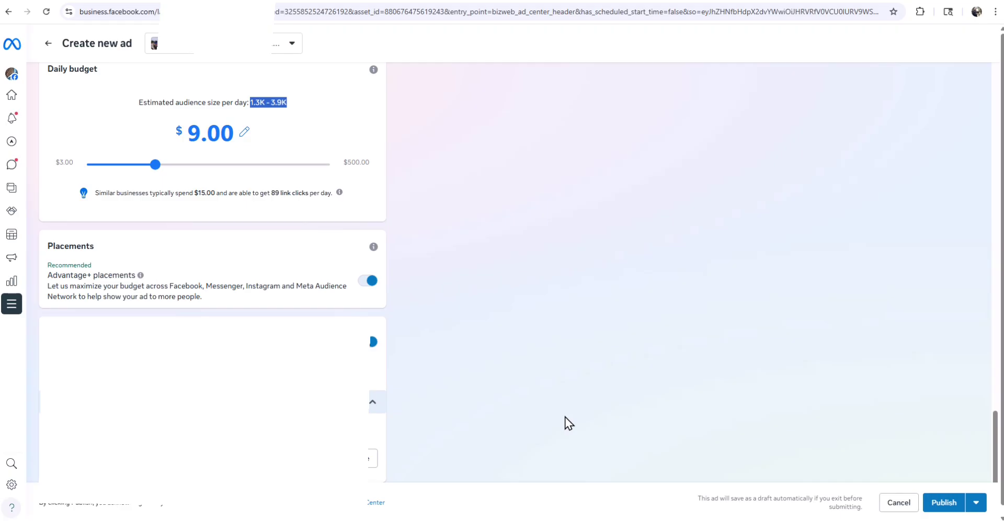
pyautogui.scroll(10, 569, 422)
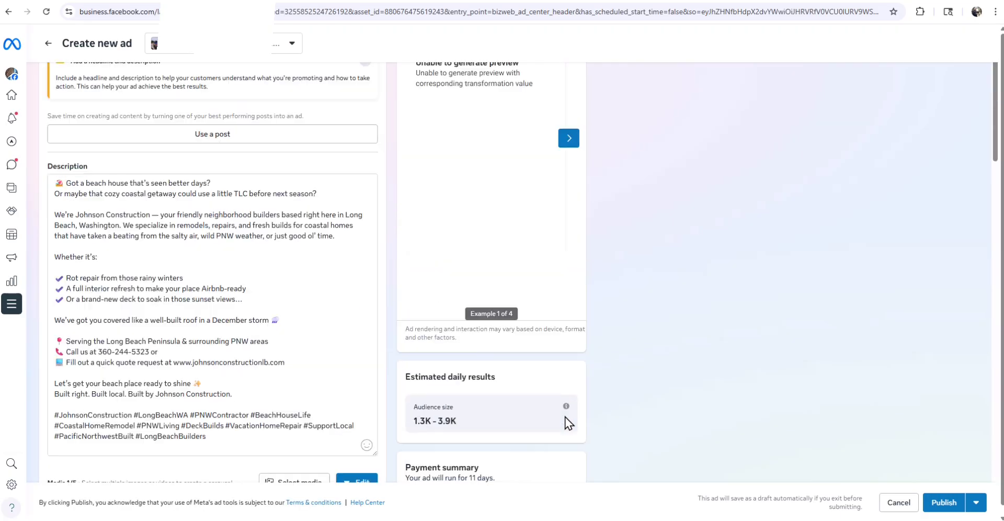
pyautogui.scroll(-6, 637, 328)
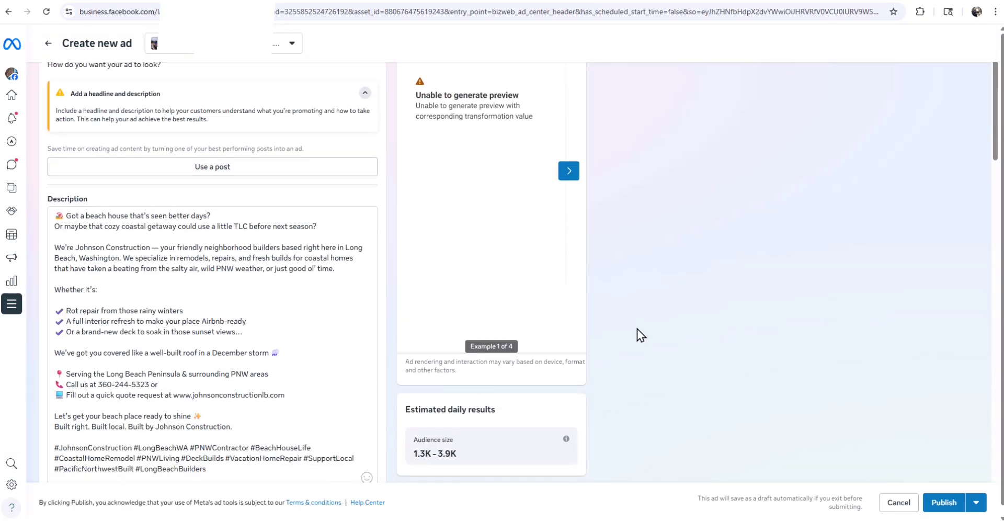
pyautogui.scroll(-8, 637, 328)
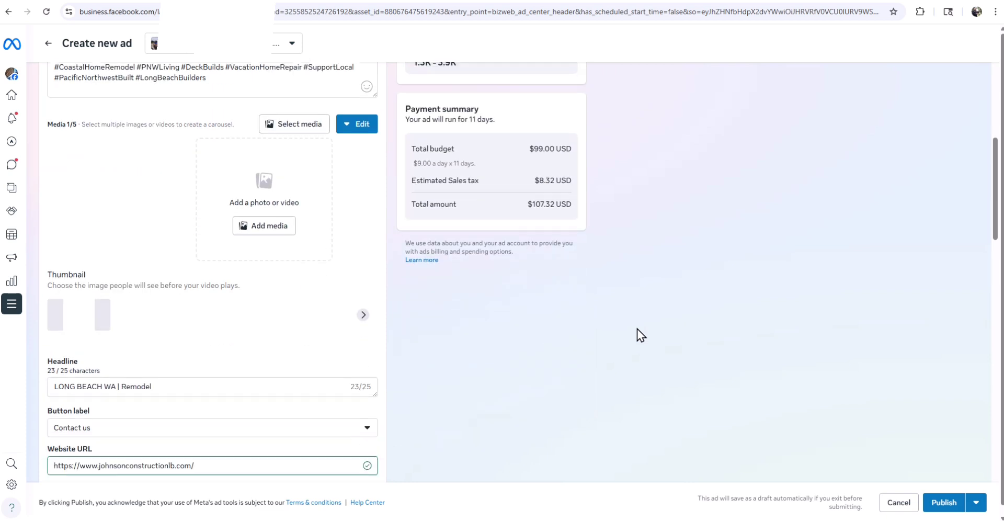
pyautogui.scroll(-1, 637, 334)
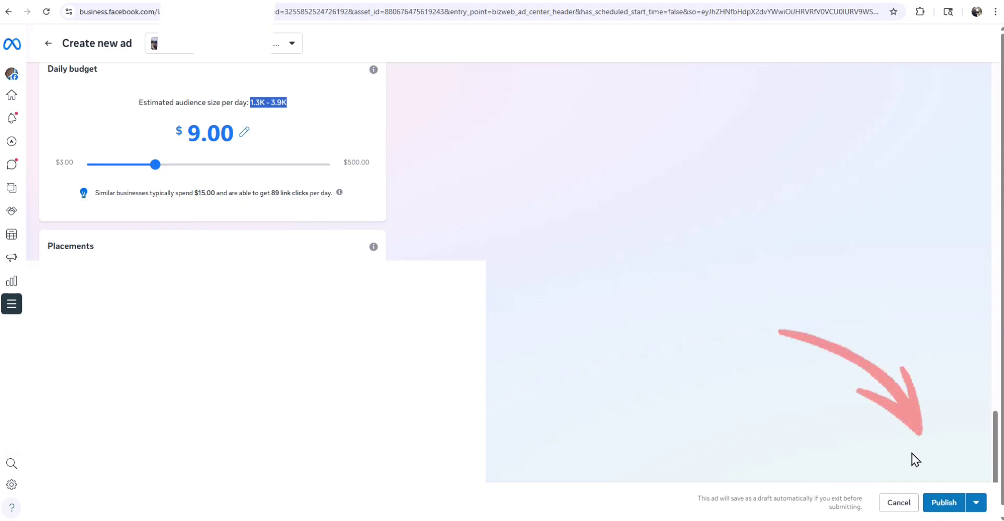
# - Publish the Johnson Construction website-visitors ad for review, then go to the Ads overview
pyautogui.click(944, 505)
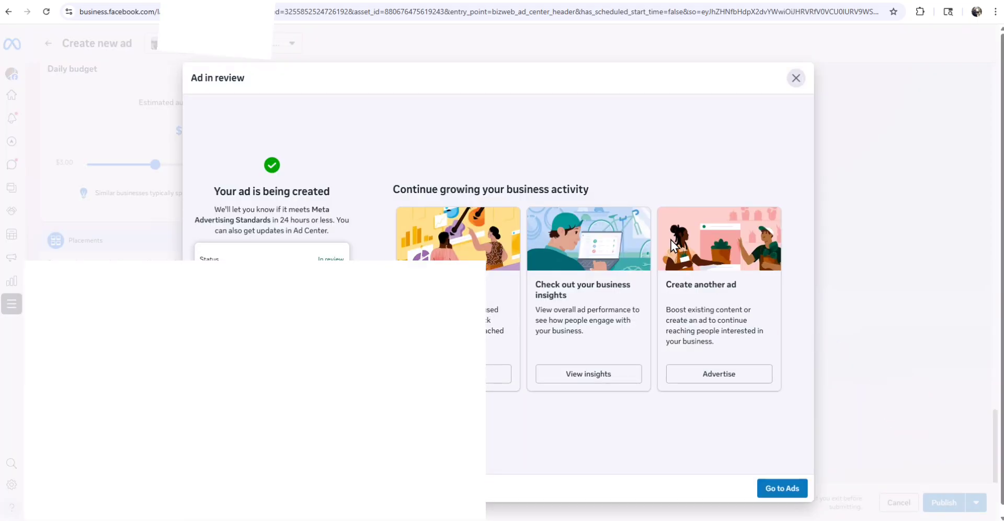
pyautogui.click(787, 489)
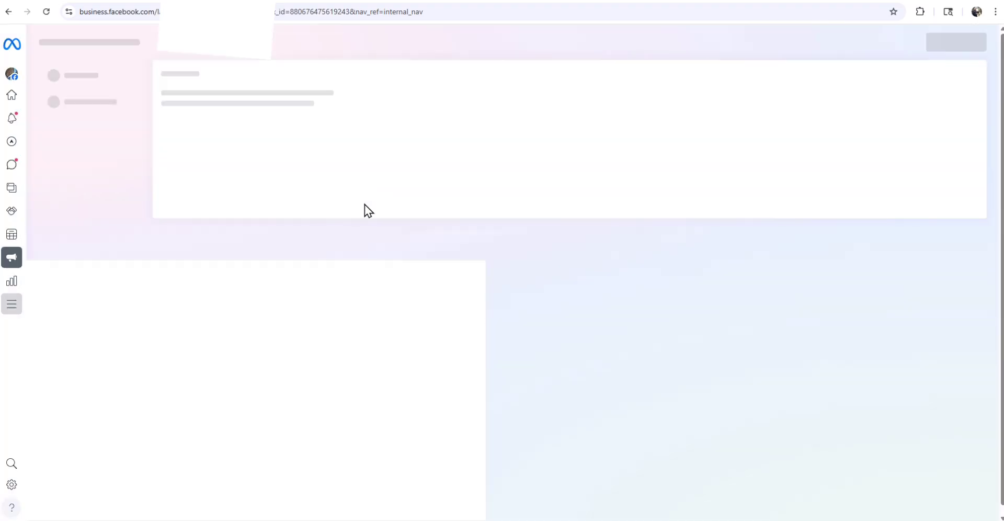